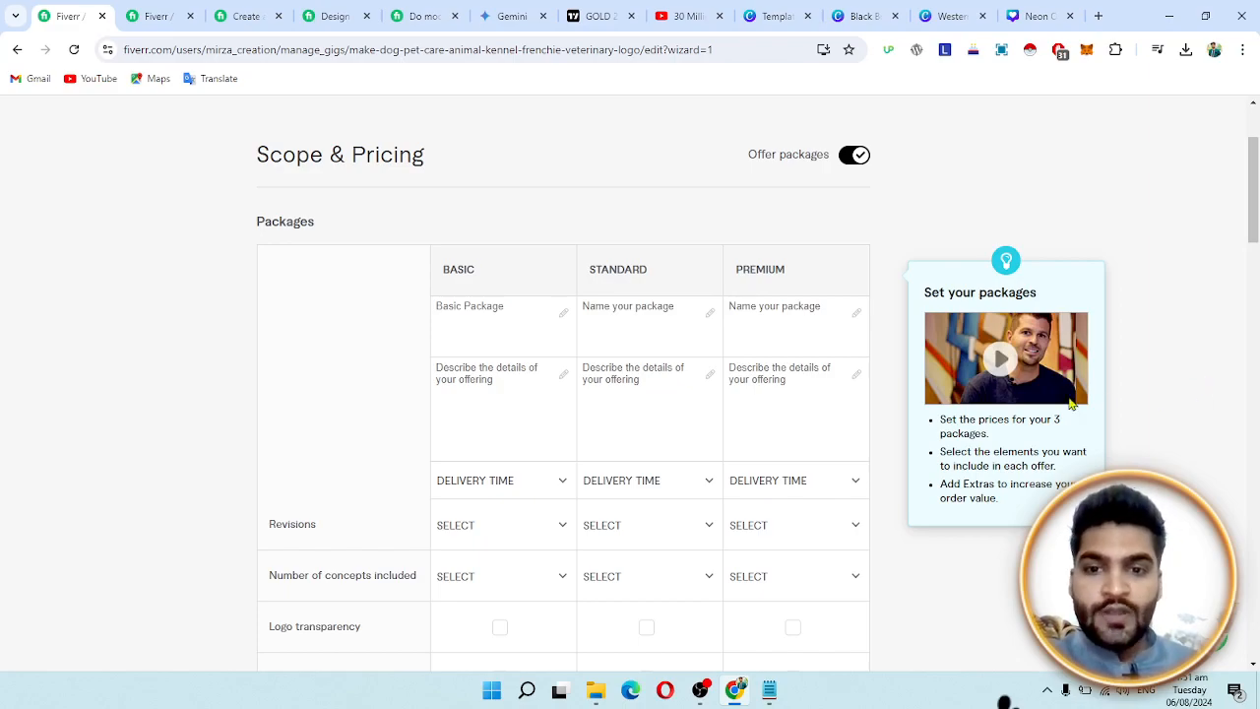
# Examine the package name and description fields and how the competing flat logo gig titles its Basic package
pyautogui.click(635, 386)
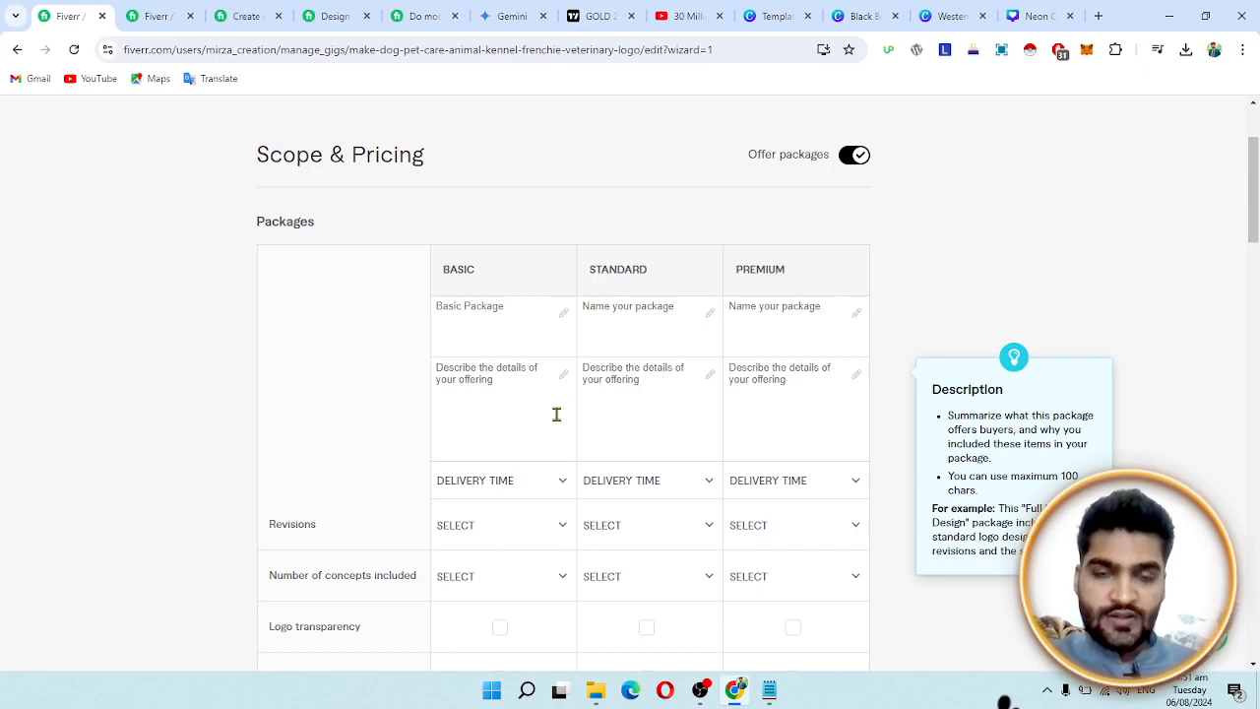
pyautogui.scroll(-1, 556, 414)
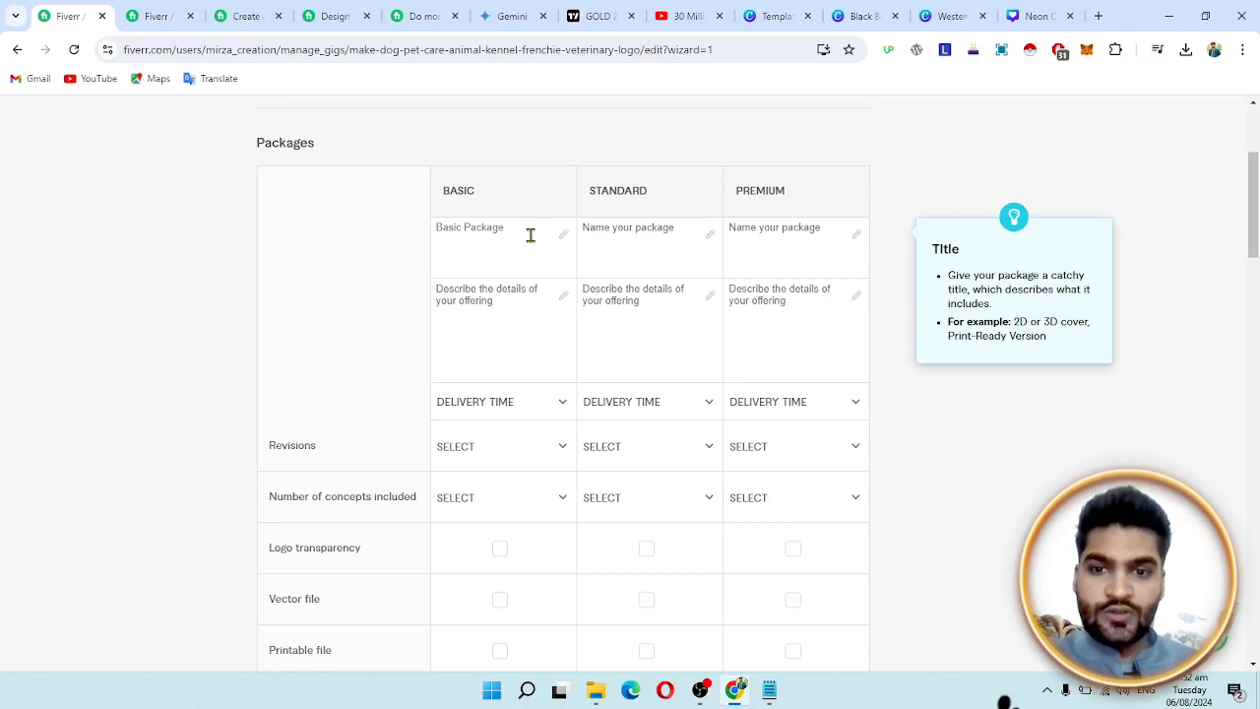
pyautogui.moveTo(534, 239); pyautogui.dragTo(443, 247)
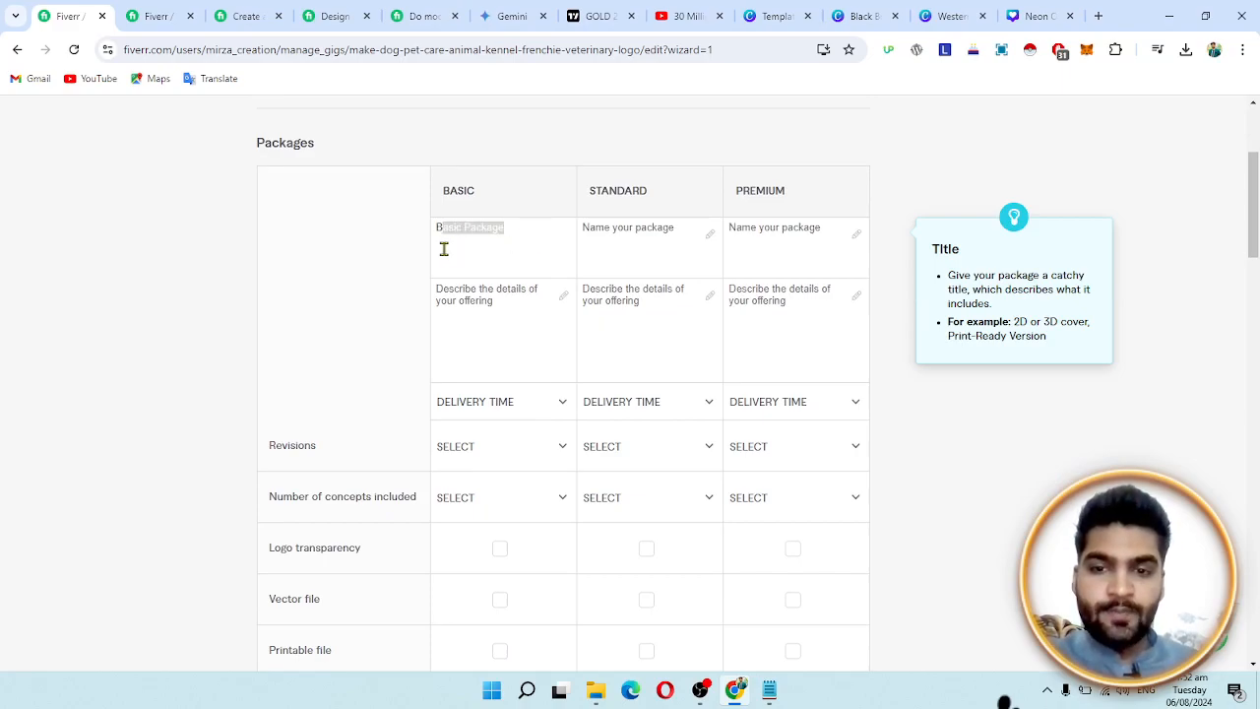
pyautogui.click(678, 239)
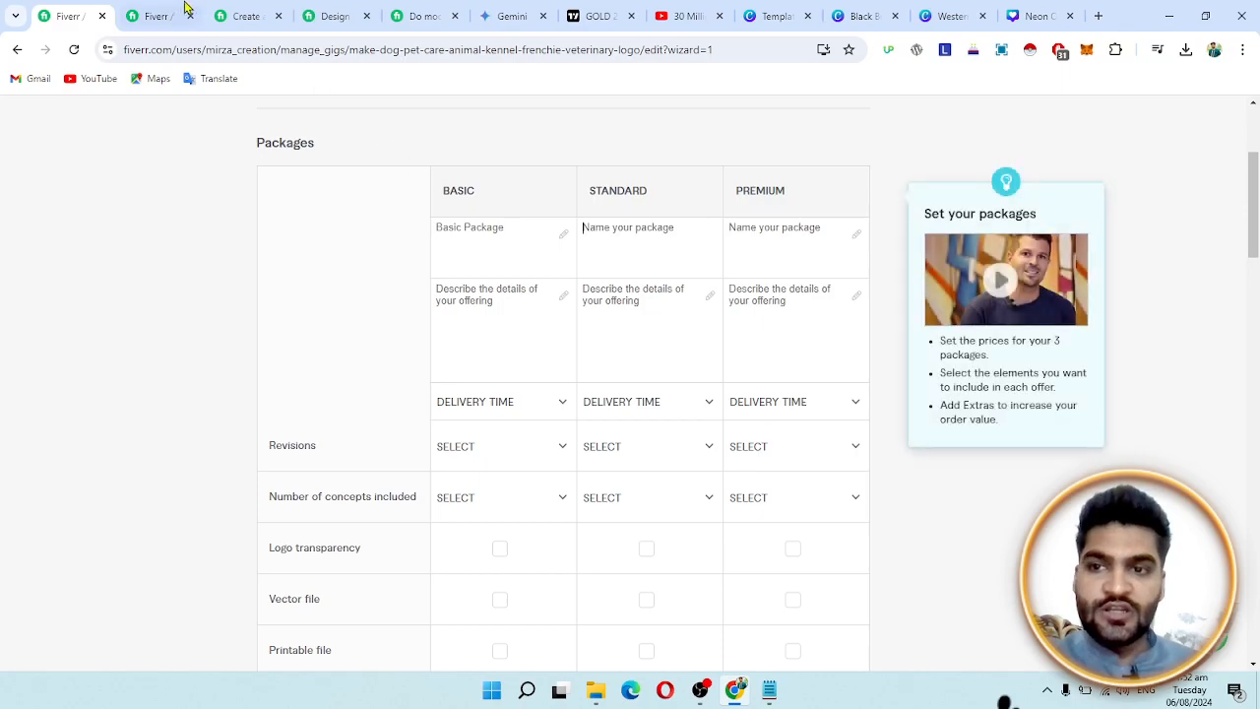
pyautogui.click(257, 14)
pyautogui.click(361, 8)
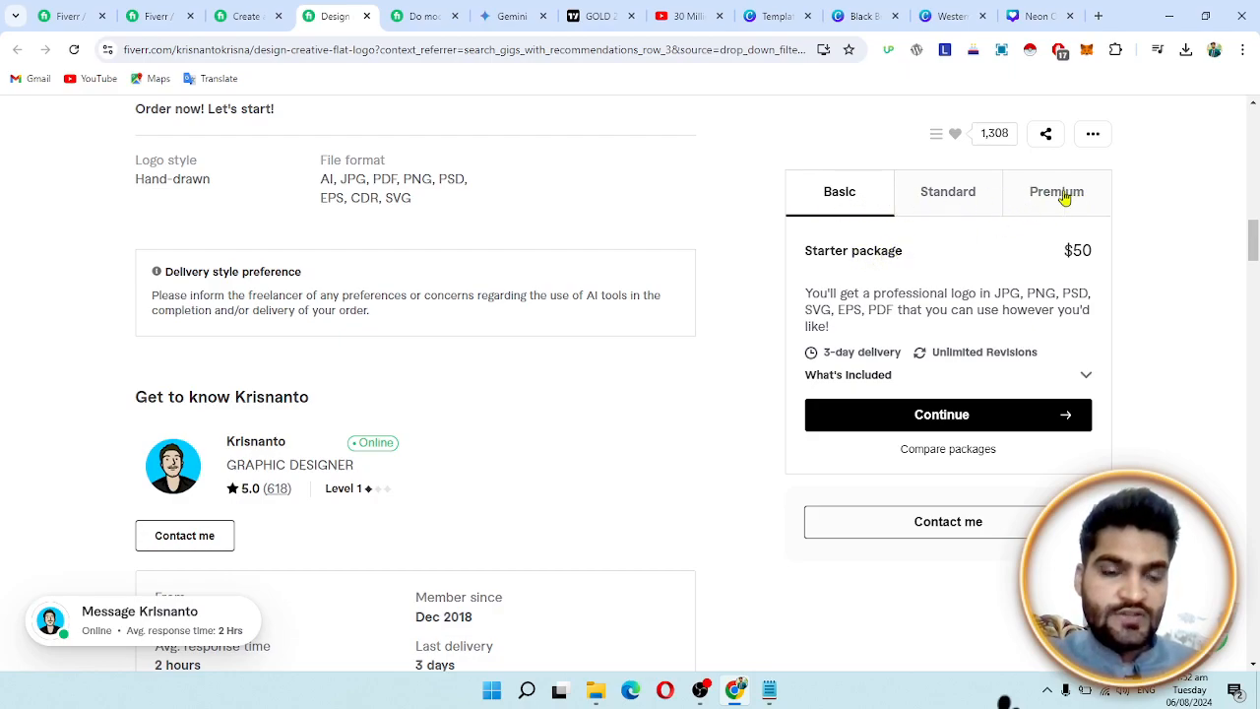
pyautogui.moveTo(902, 253); pyautogui.dragTo(807, 263)
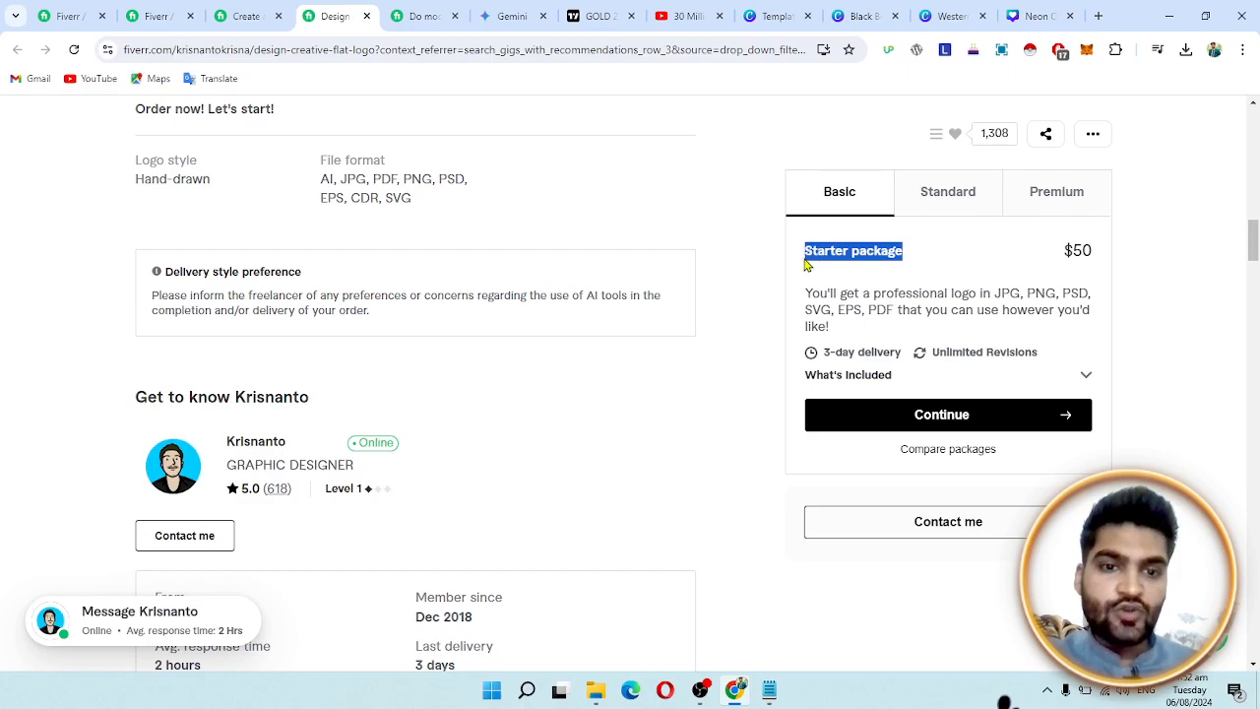
pyautogui.click(915, 255)
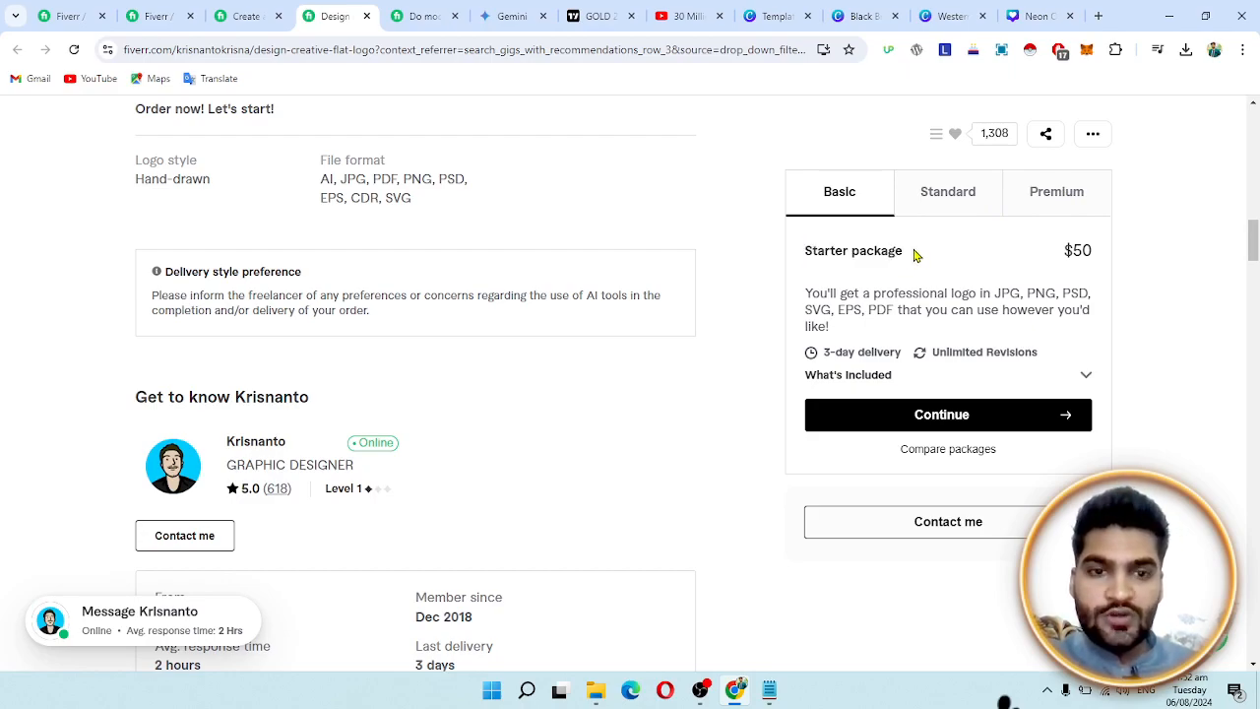
pyautogui.click(181, 10)
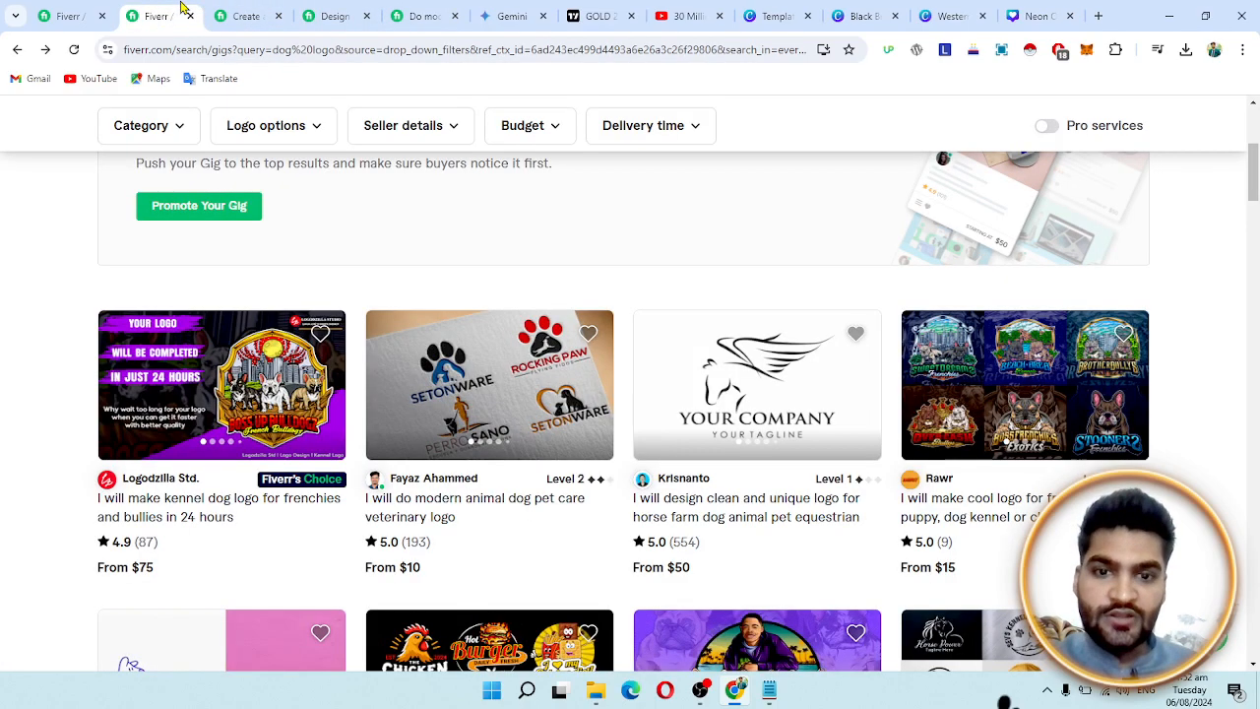
pyautogui.click(96, 10)
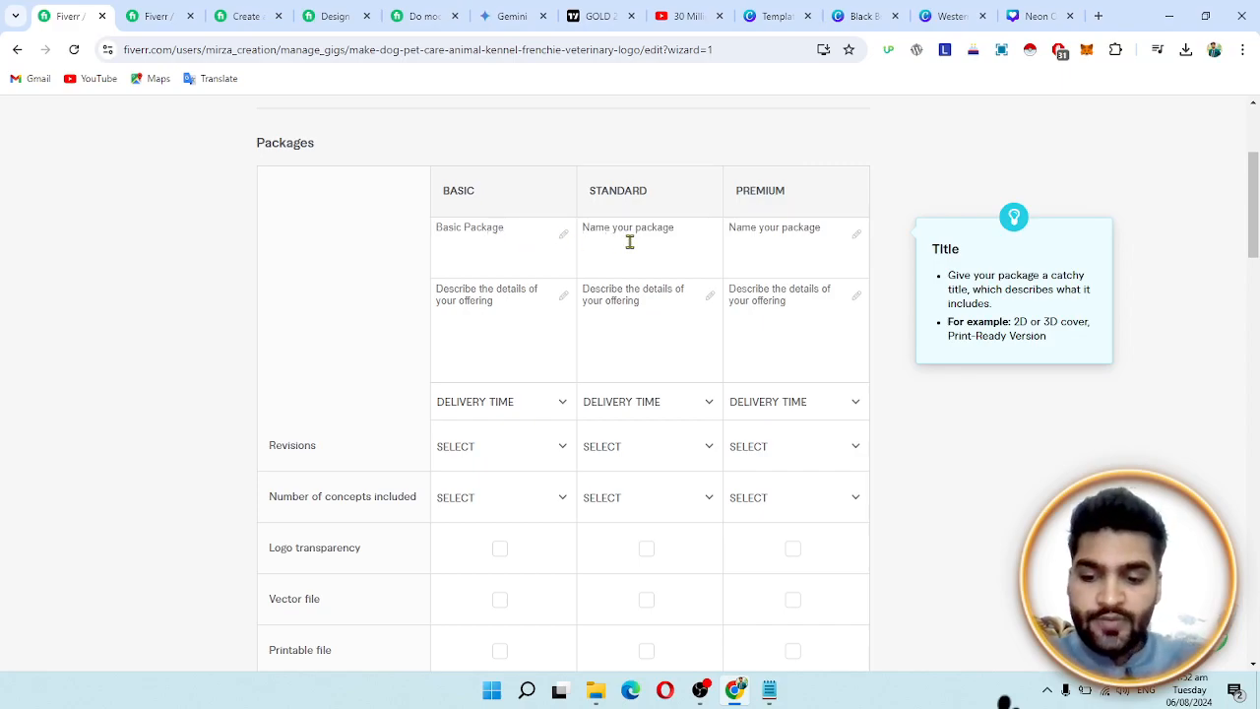
# Name the Standard tier "Standard Package" and the Premium tier "Premium Package"
pyautogui.write('Standard')
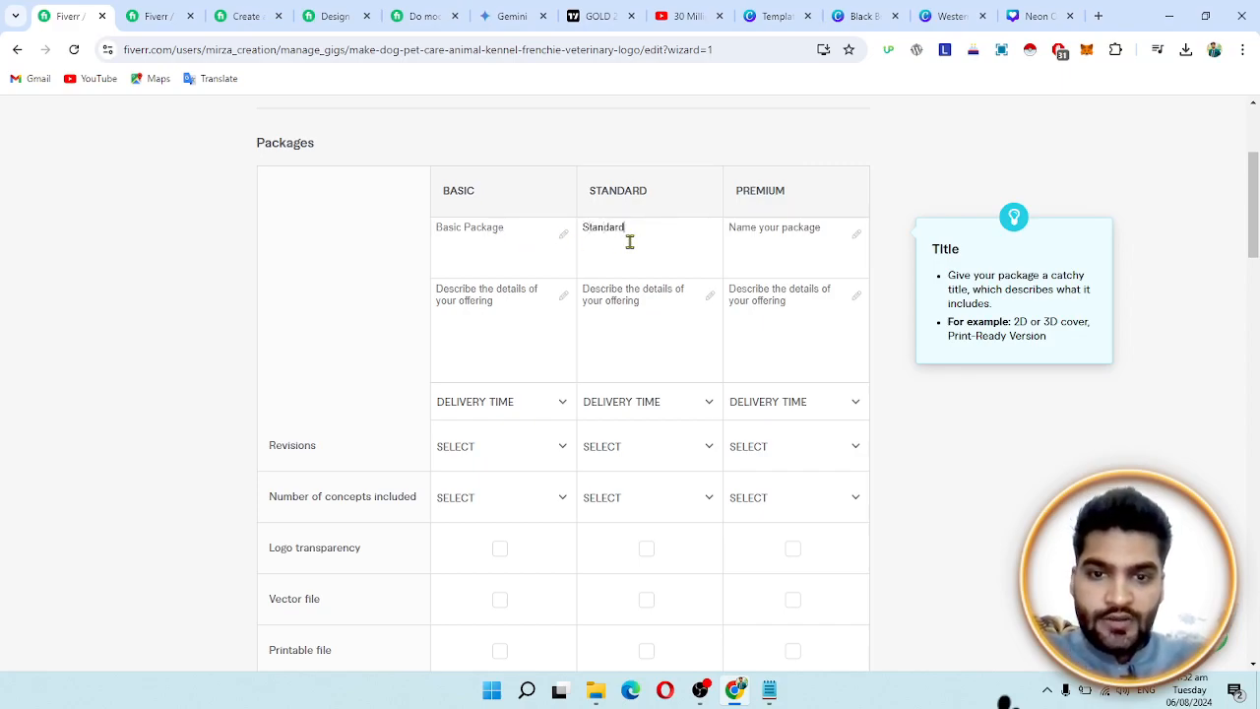
pyautogui.write(' Package')
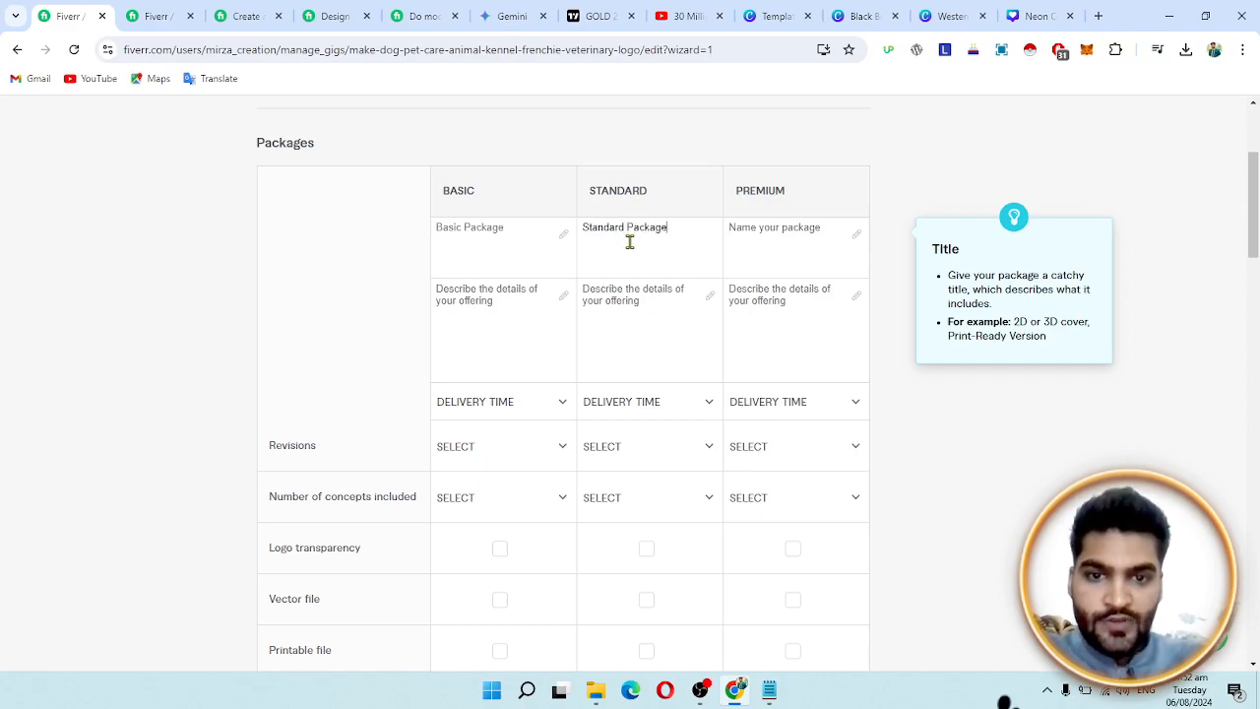
pyautogui.click(738, 230)
pyautogui.write('Pre')
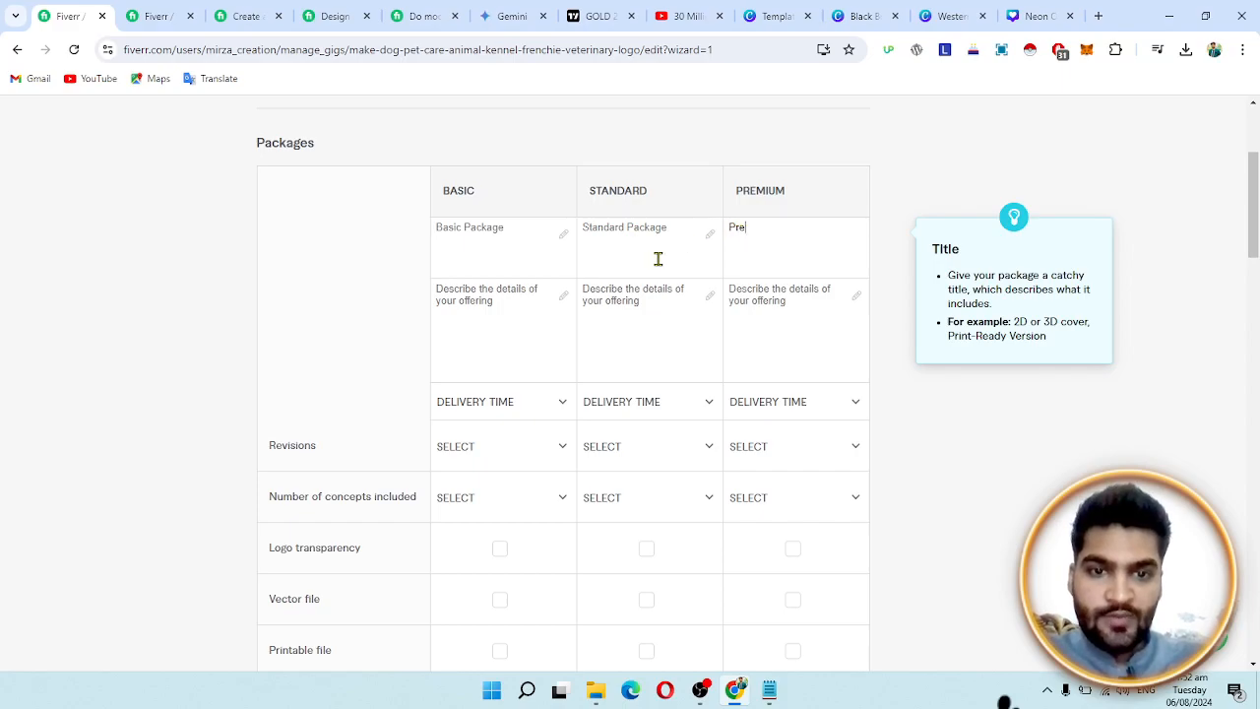
pyautogui.write('mium Pa')
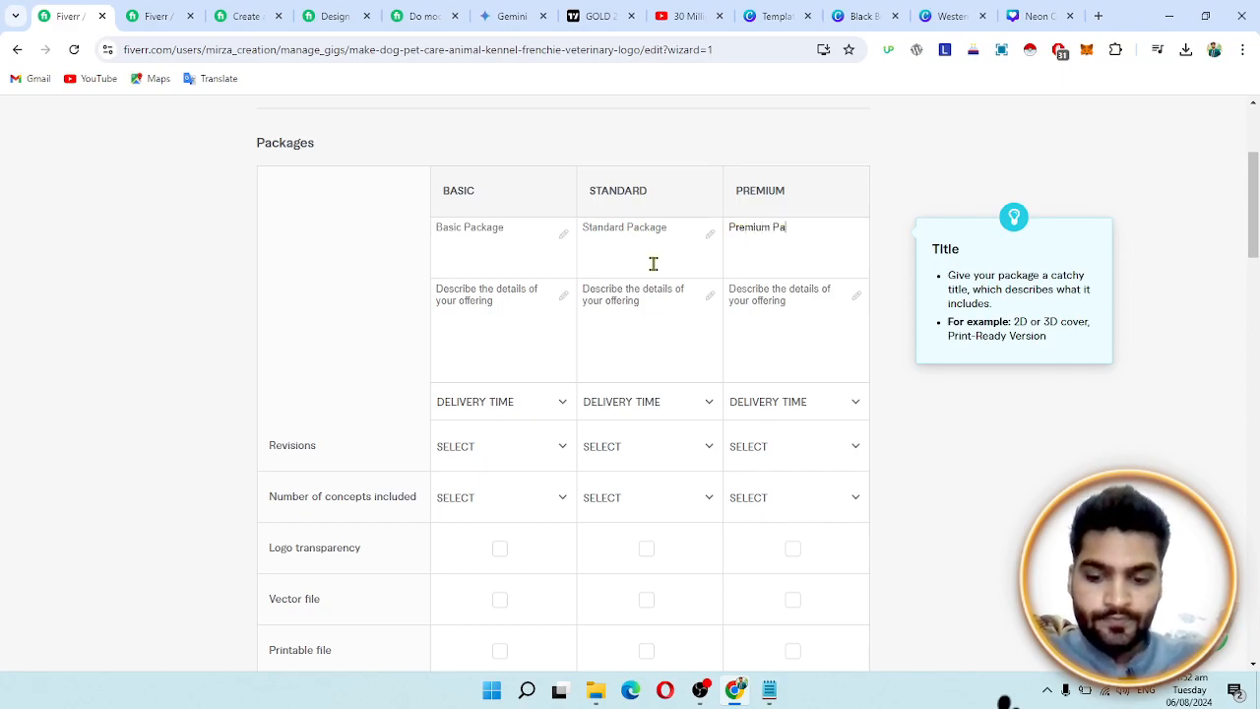
pyautogui.write('ckage')
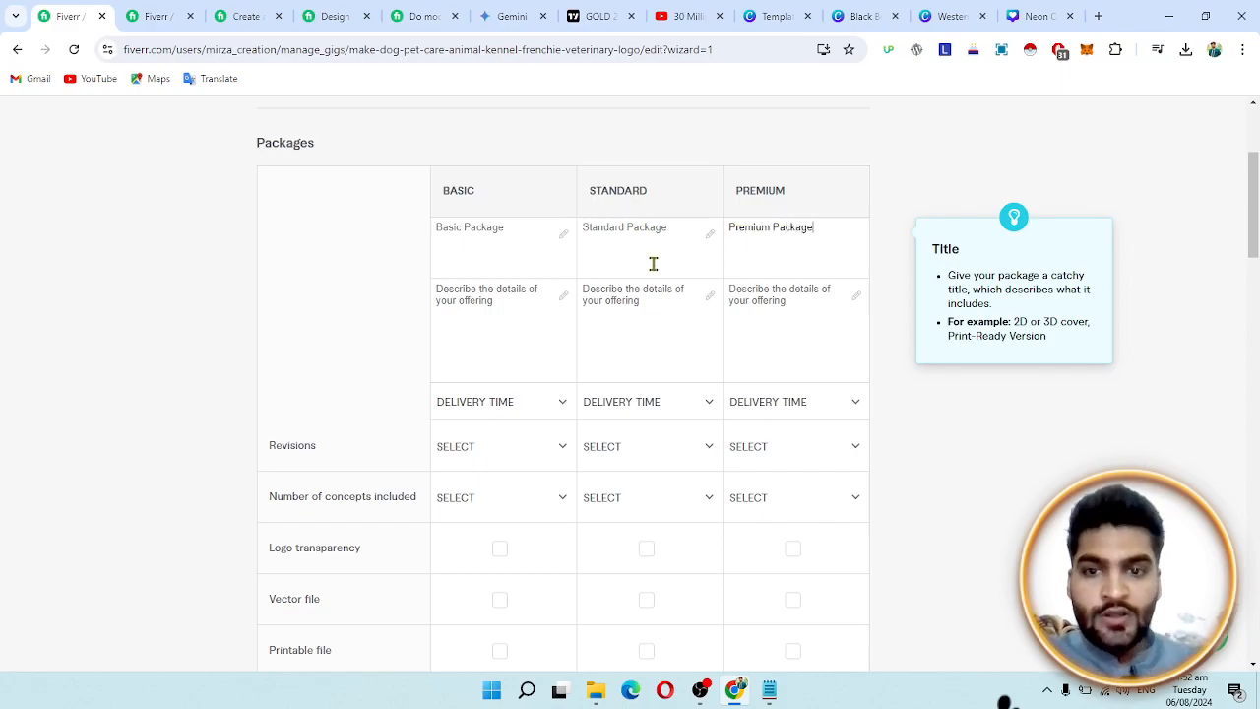
# Copy the Basic package description, from "Include 1 logos concept" to "3D logo Mockup!", from the competing modern dog pet care logo gig
pyautogui.moveTo(489, 301)
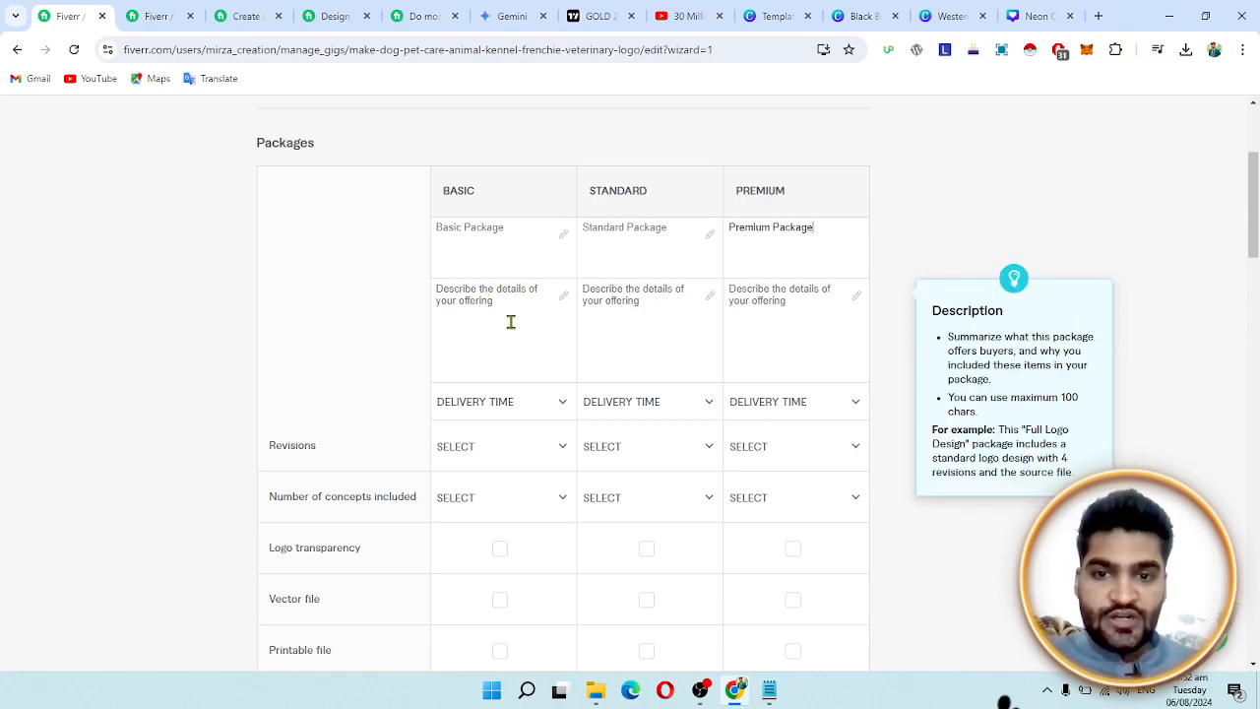
pyautogui.click(488, 319)
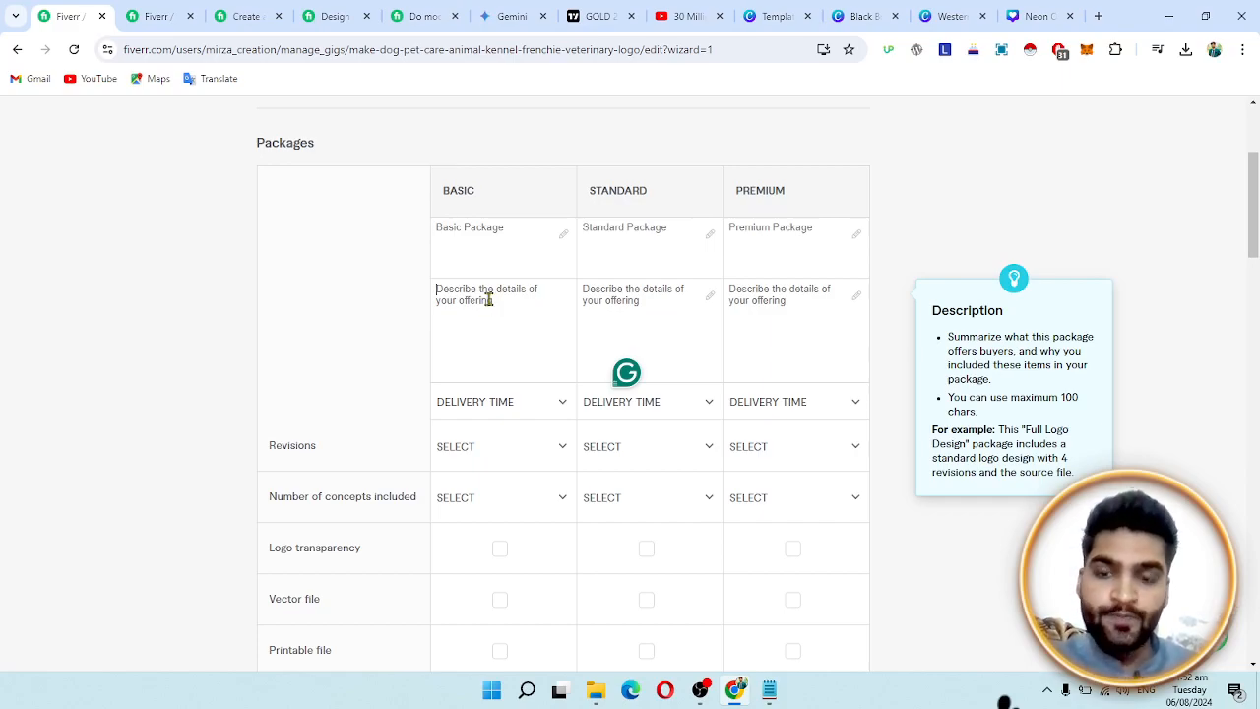
pyautogui.click(251, 16)
pyautogui.click(318, 9)
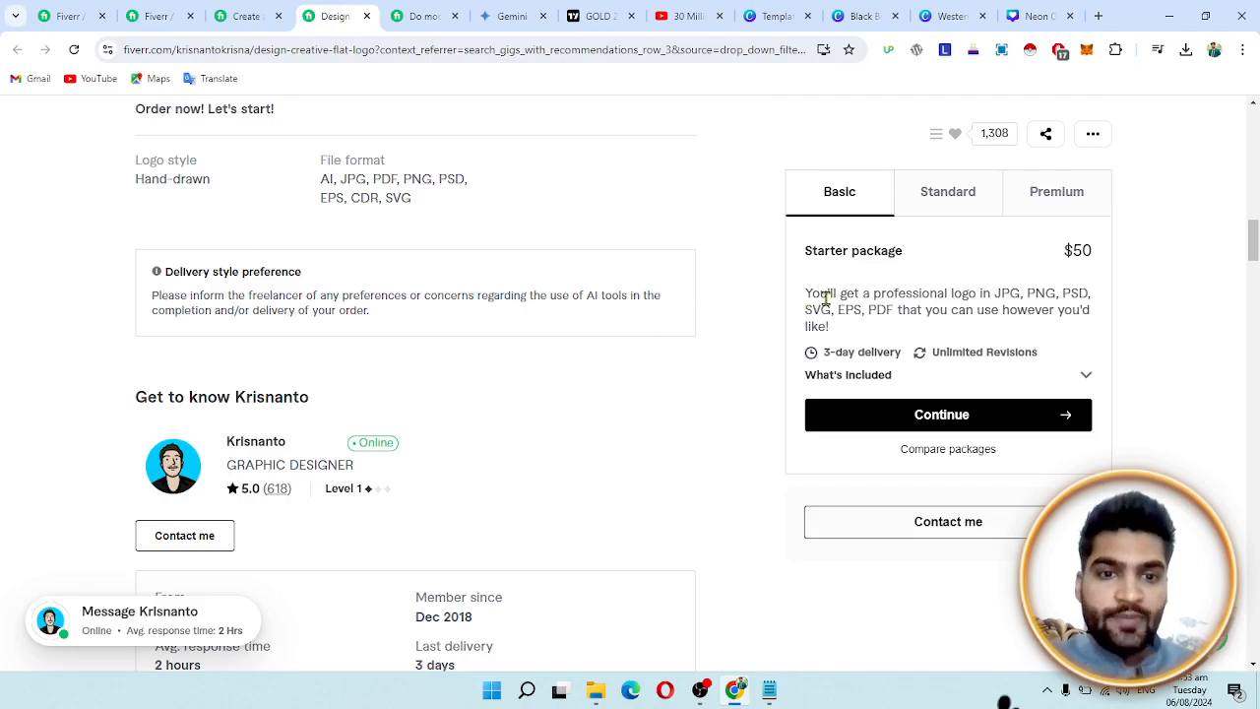
pyautogui.click(433, 12)
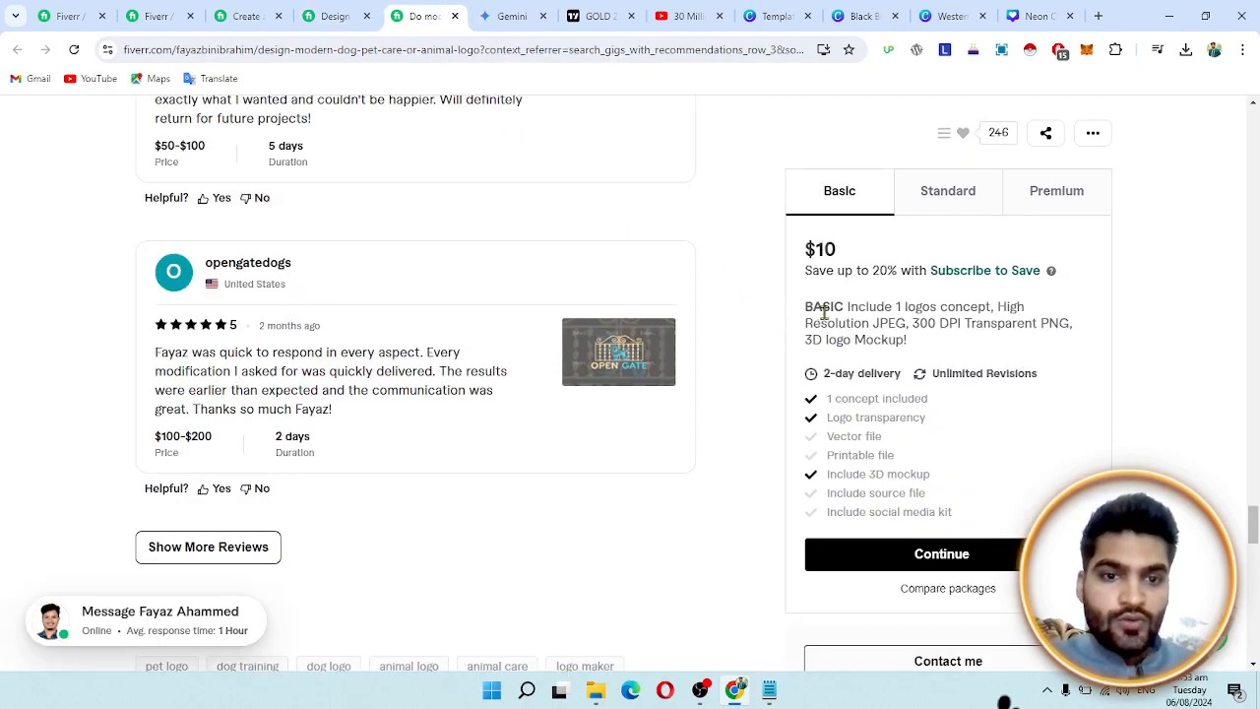
pyautogui.scroll(10, 513, 349)
pyautogui.scroll(15, 513, 349)
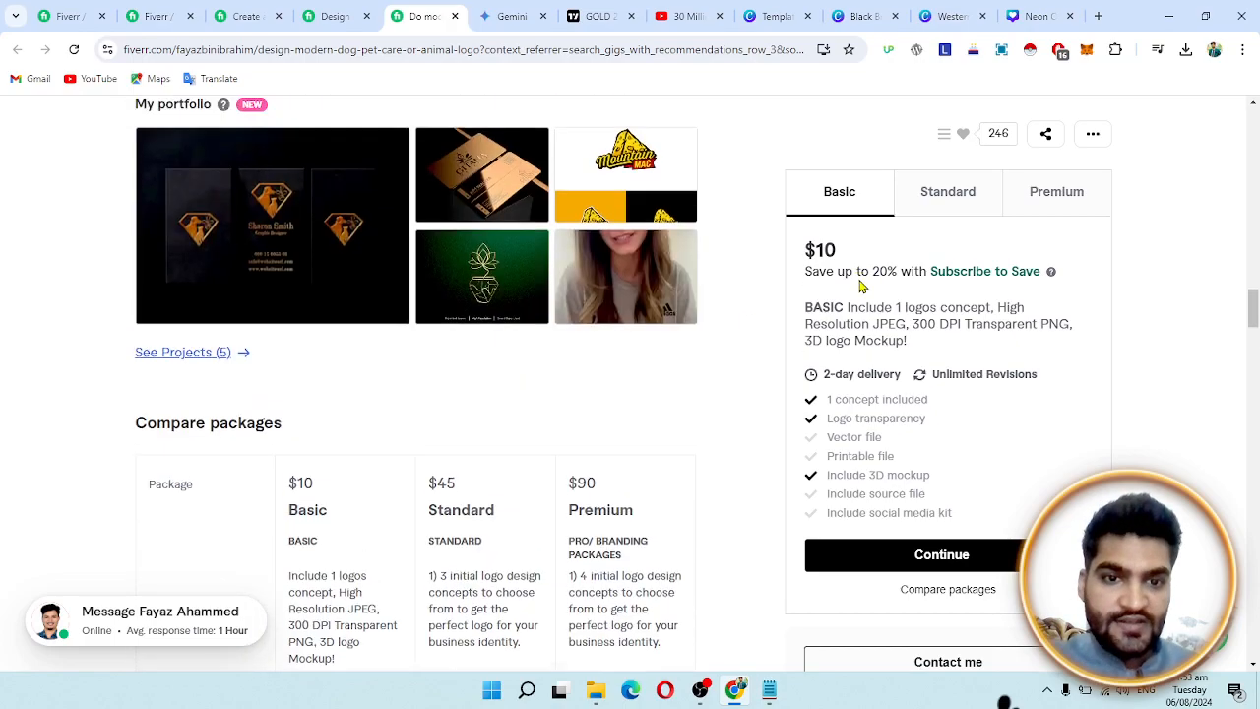
pyautogui.scroll(3, 856, 275)
pyautogui.moveTo(824, 308); pyautogui.dragTo(916, 347)
pyautogui.hotkey('ctrl', 'c')
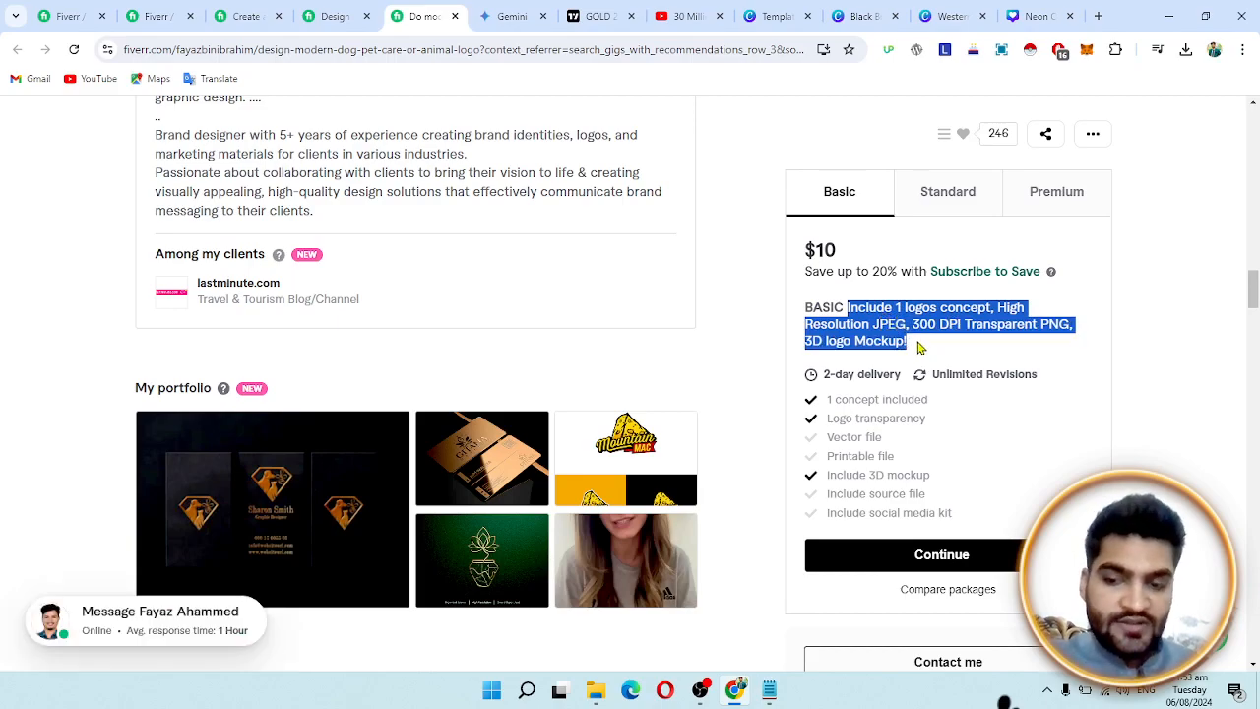
# Paste the copied text as the gig's Basic package description and change the number of logo concepts to 2
pyautogui.click(99, 12)
pyautogui.click(482, 315)
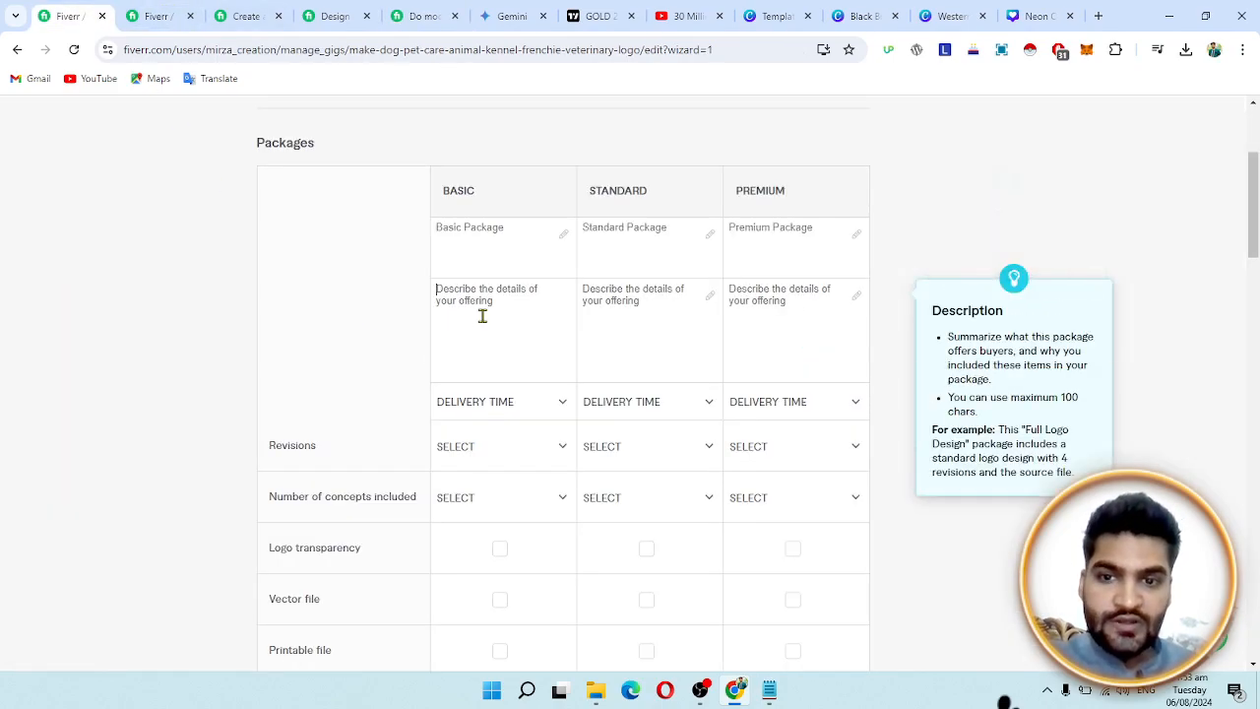
pyautogui.hotkey('ctrl', 'v')
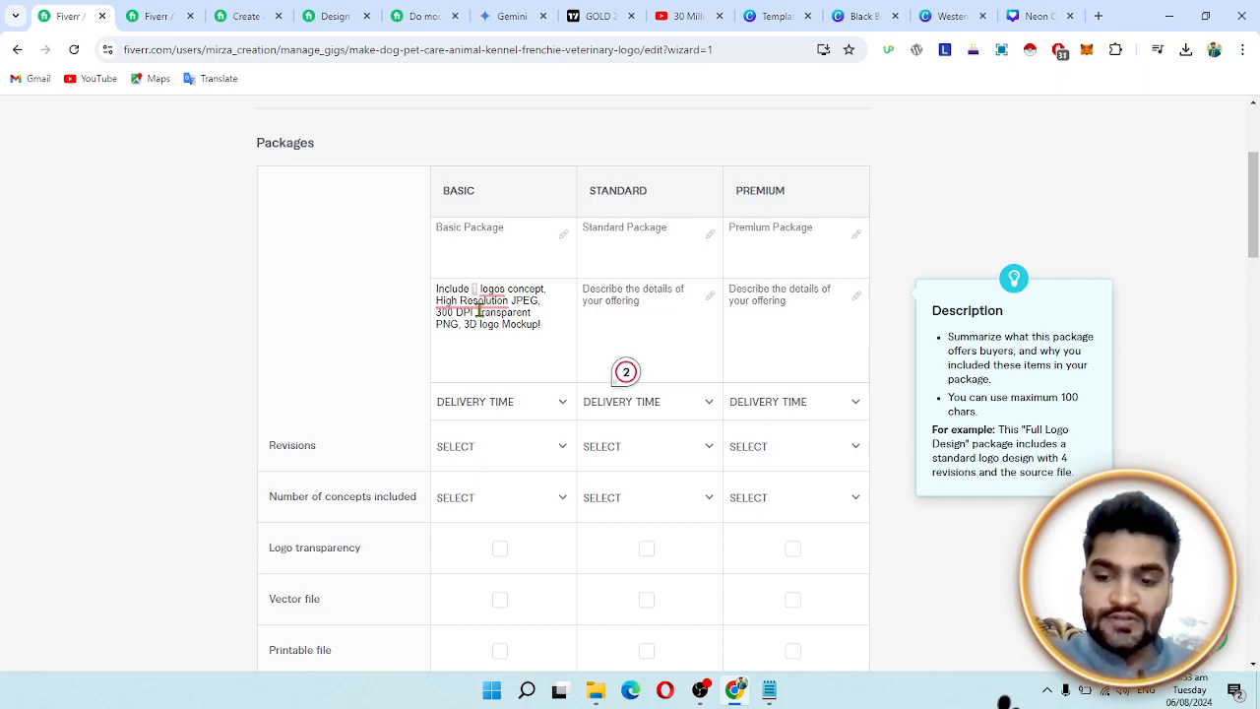
pyautogui.write('2')
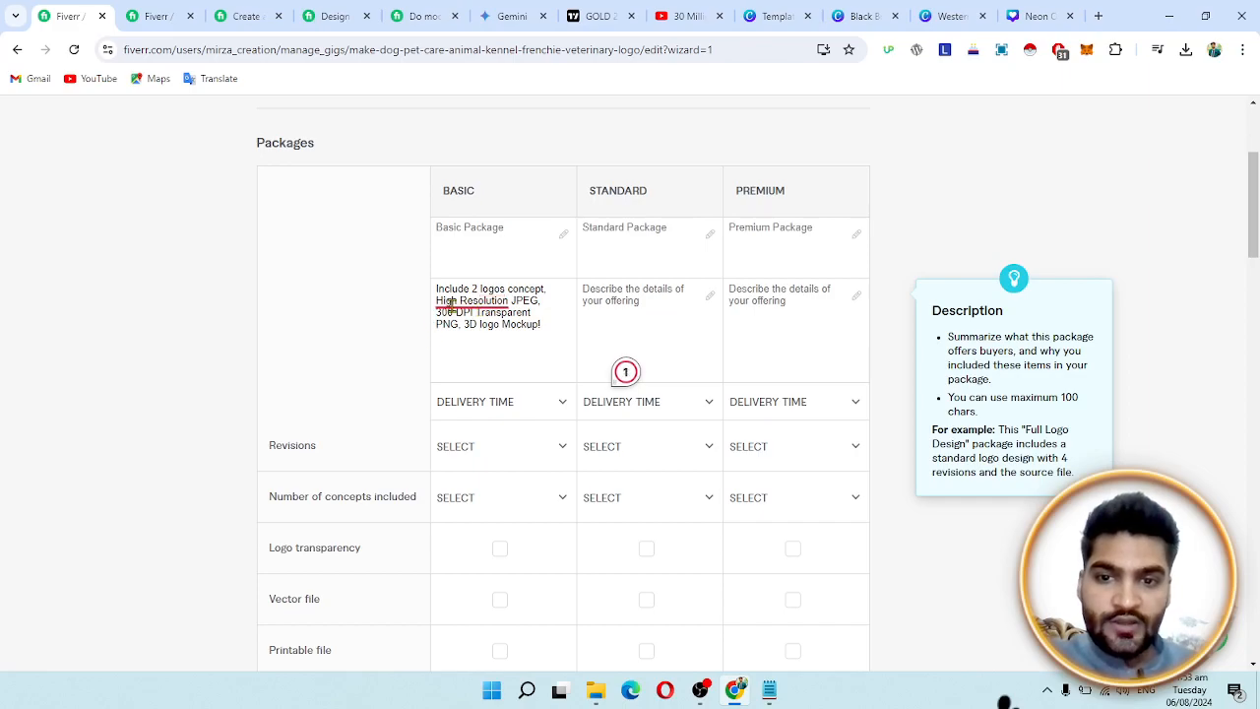
pyautogui.click(529, 303)
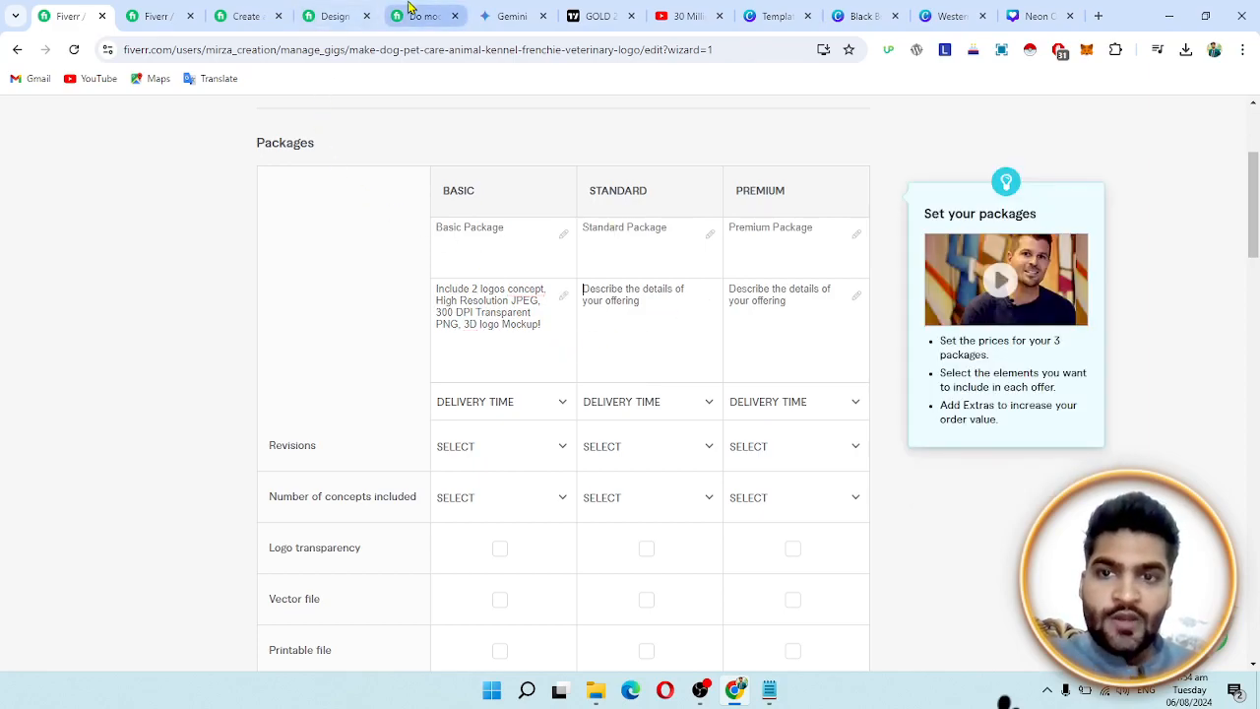
# Copy the competing gig's Standard text, starting "3 initial logo design concepts", into the Standard package description
pyautogui.click(433, 15)
pyautogui.click(946, 206)
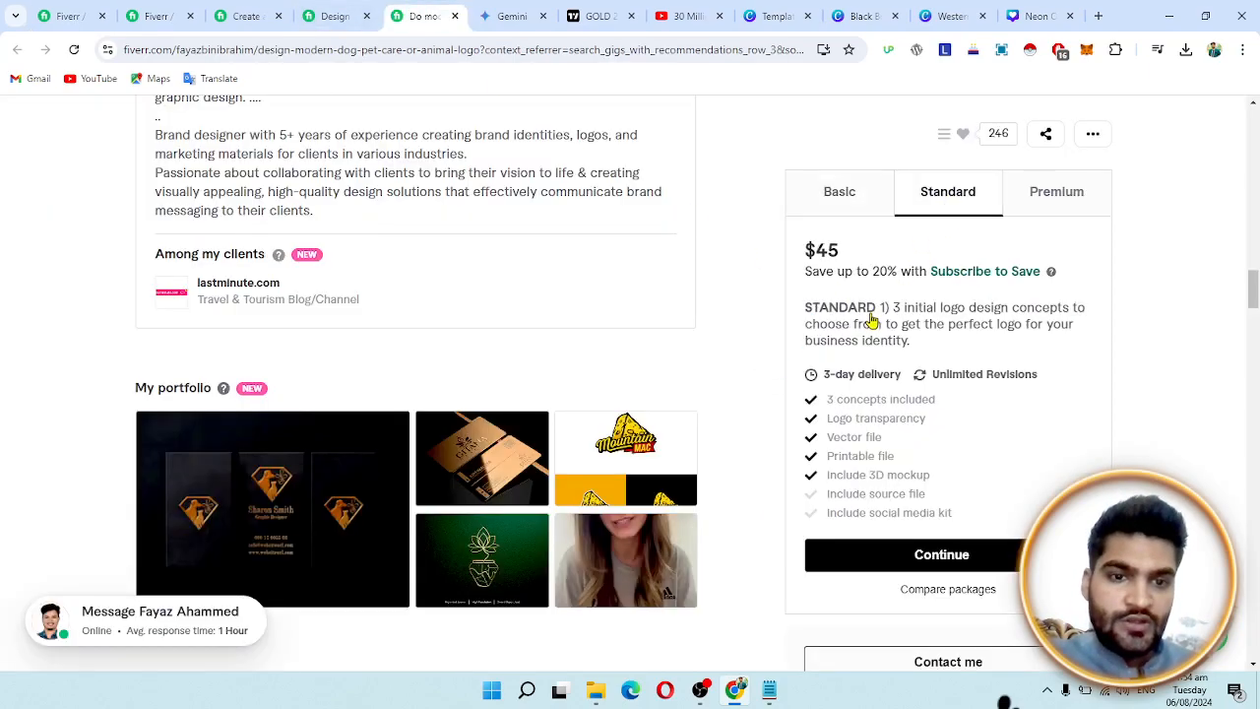
pyautogui.moveTo(892, 308); pyautogui.dragTo(941, 354)
pyautogui.hotkey('ctrl', 'c')
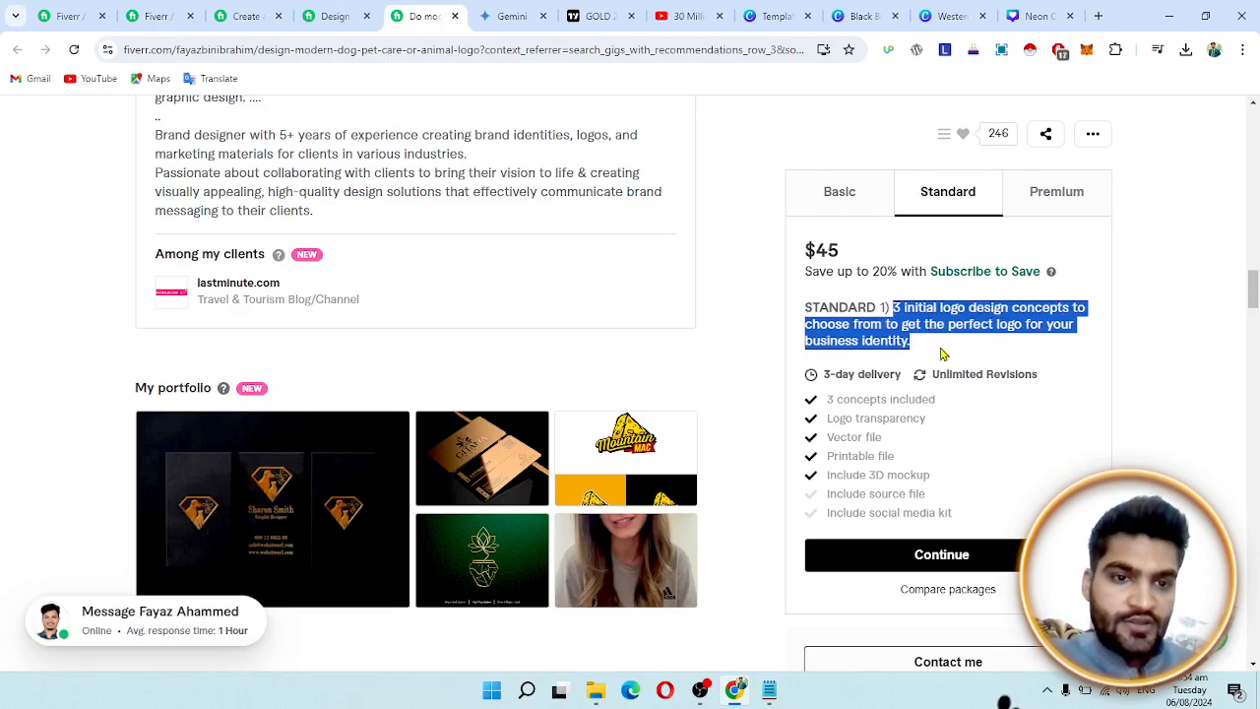
pyautogui.click(111, 20)
pyautogui.click(666, 348)
pyautogui.hotkey('ctrl', 'v')
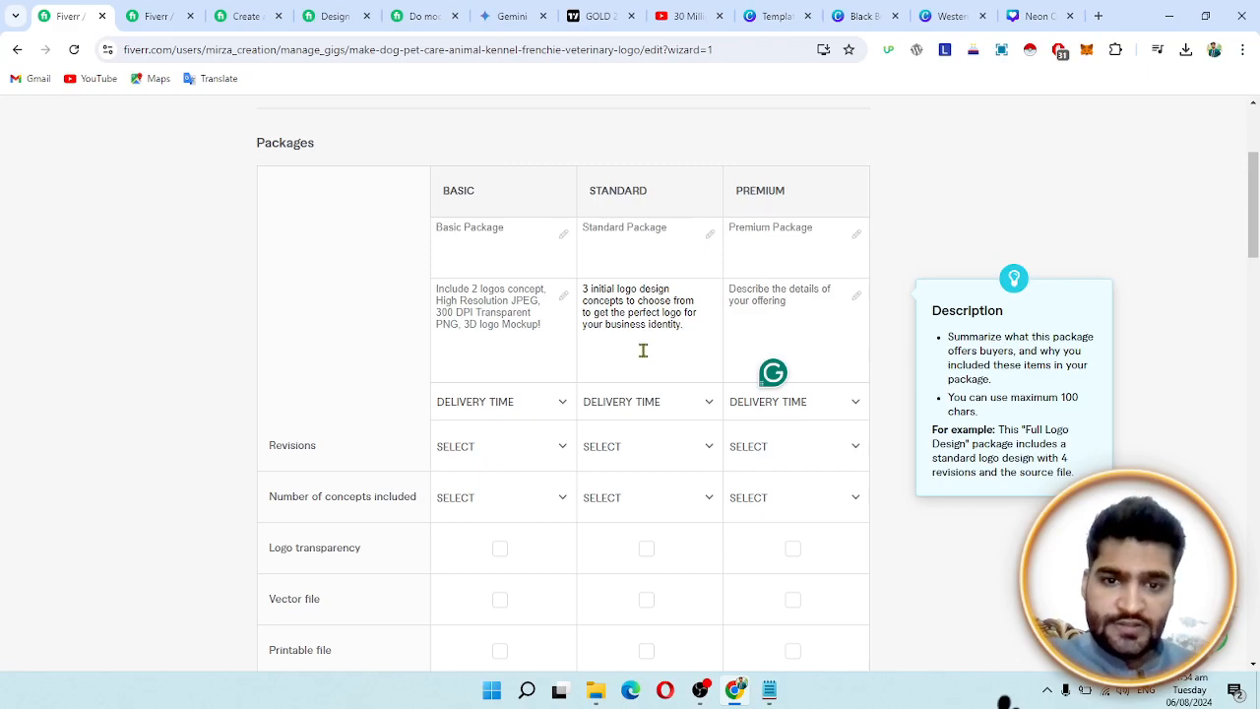
pyautogui.moveTo(707, 339); pyautogui.dragTo(587, 285)
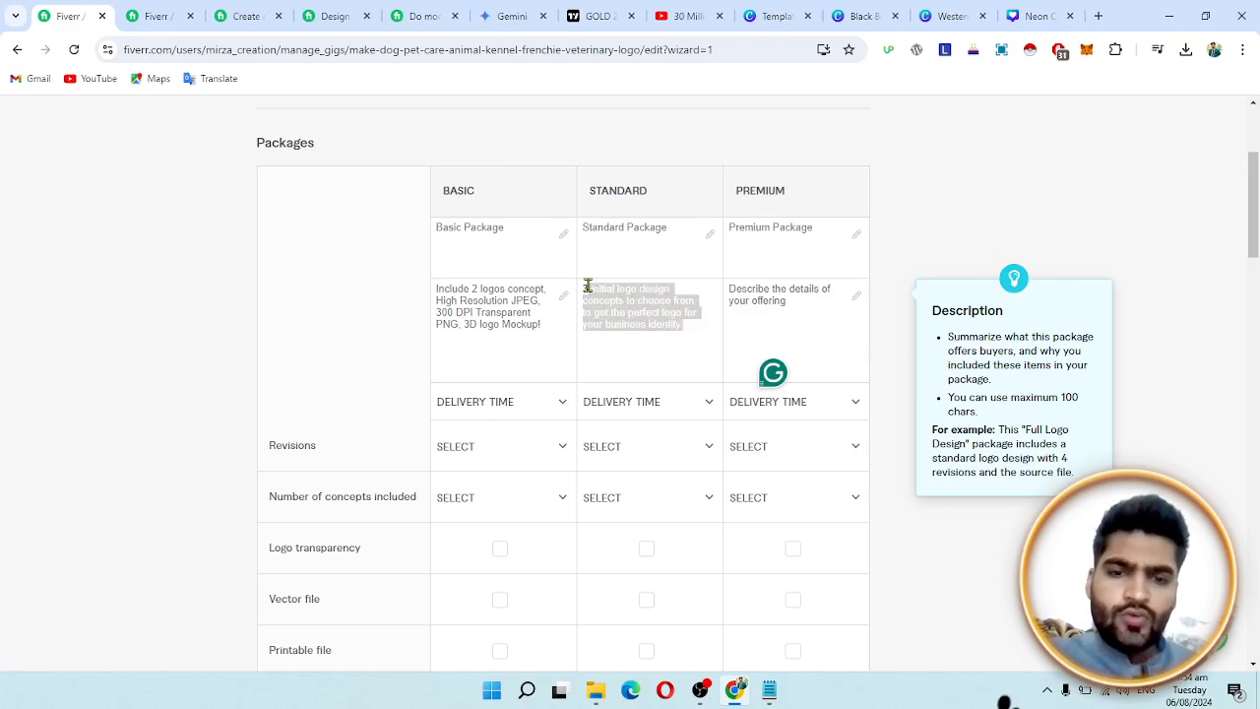
pyautogui.click(642, 365)
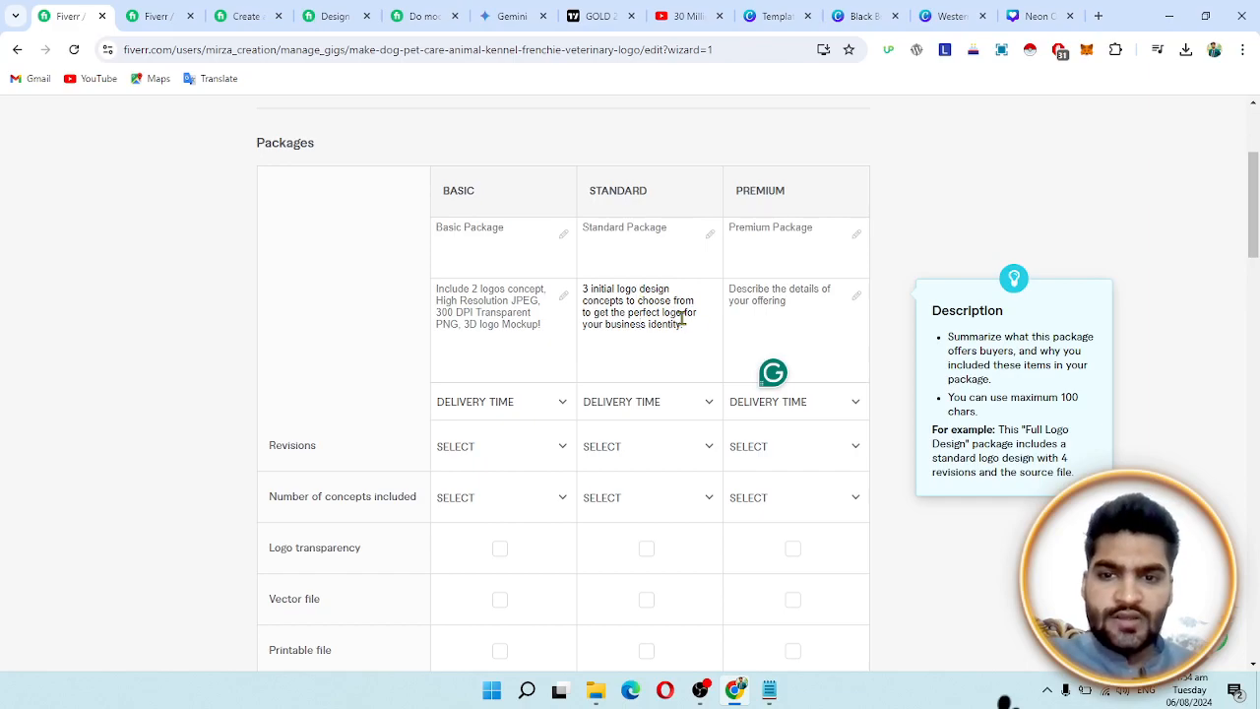
# Copy the competing gig's Premium text, starting "4 initial logo design concepts", into the Premium package description
pyautogui.click(731, 318)
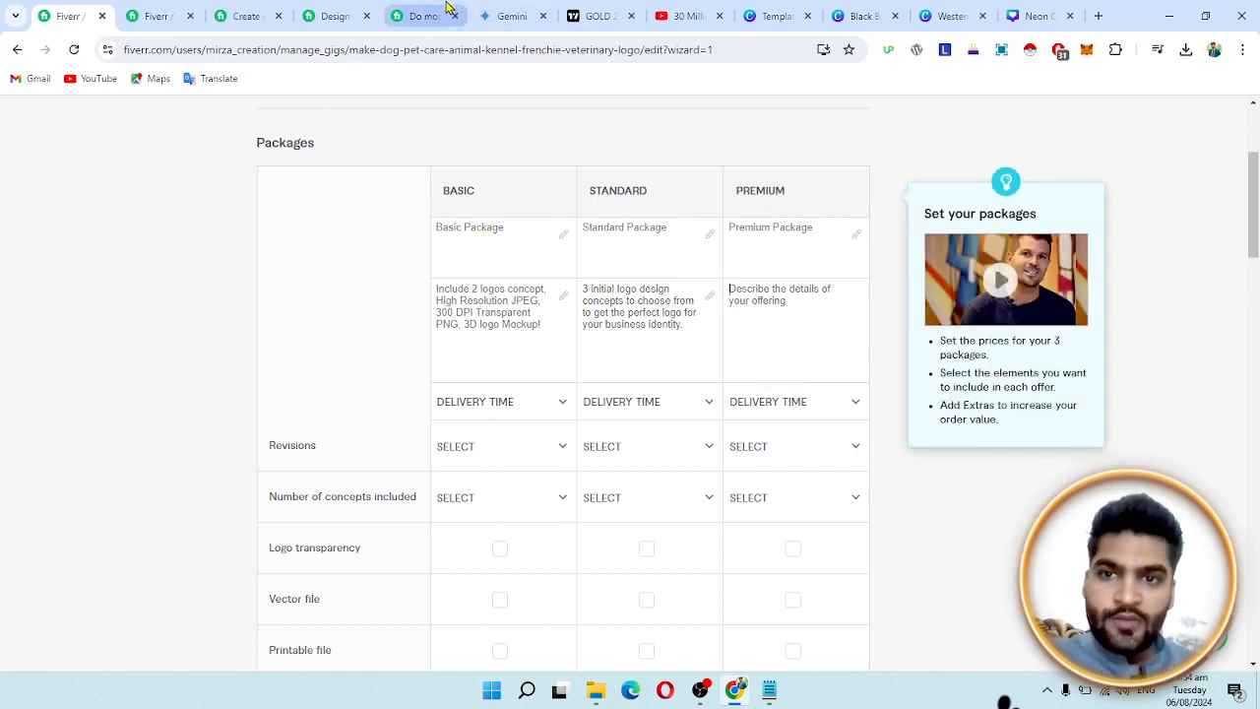
pyautogui.click(444, 14)
pyautogui.click(1051, 189)
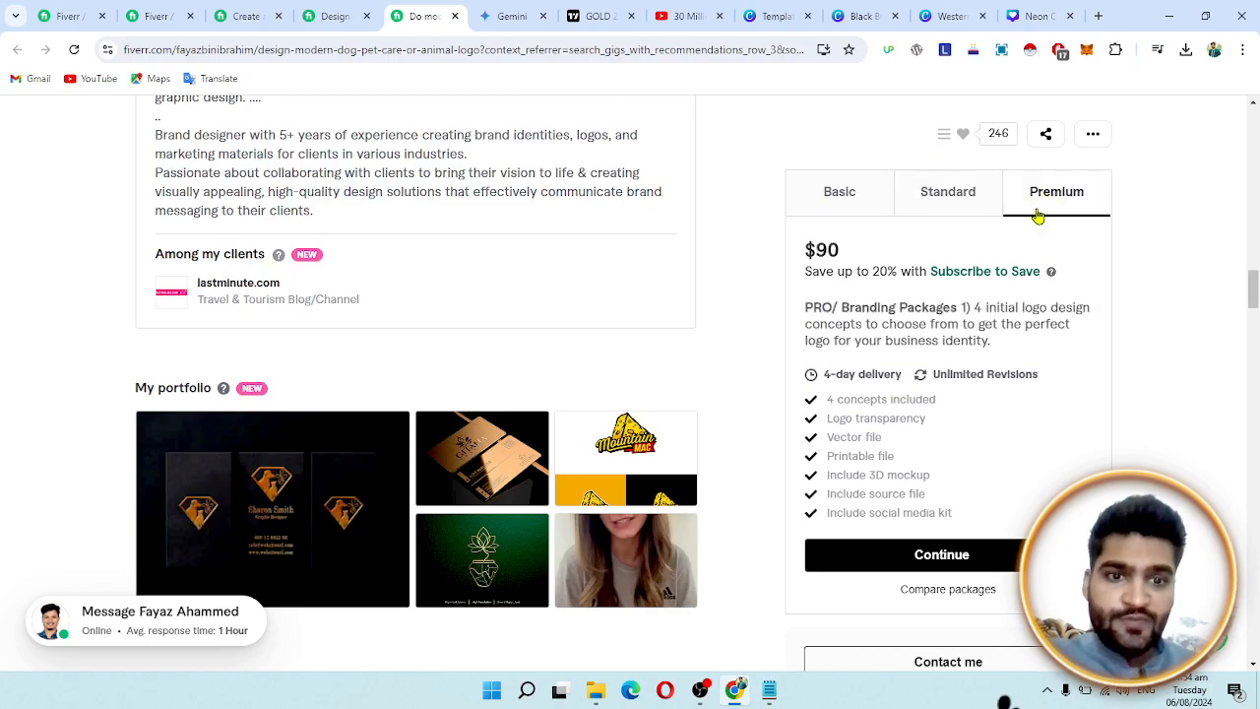
pyautogui.moveTo(973, 307); pyautogui.dragTo(1008, 350)
pyautogui.hotkey('ctrl', 'c')
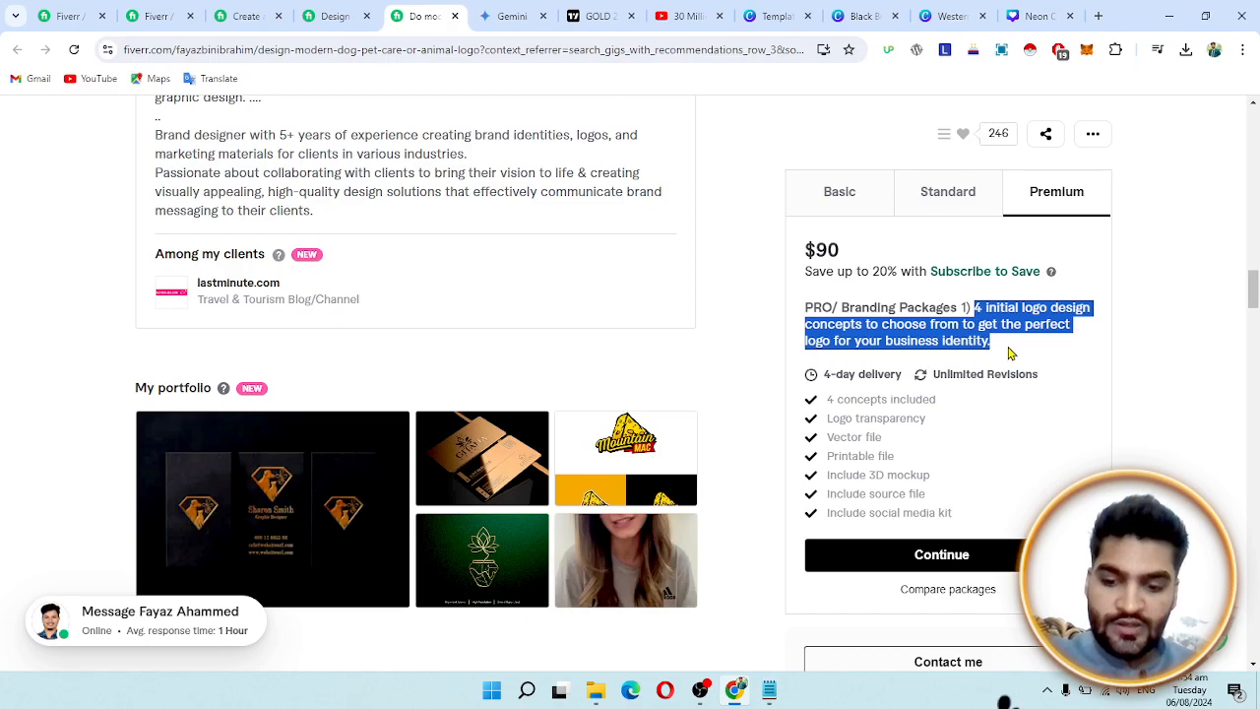
pyautogui.click(84, 14)
pyautogui.click(812, 367)
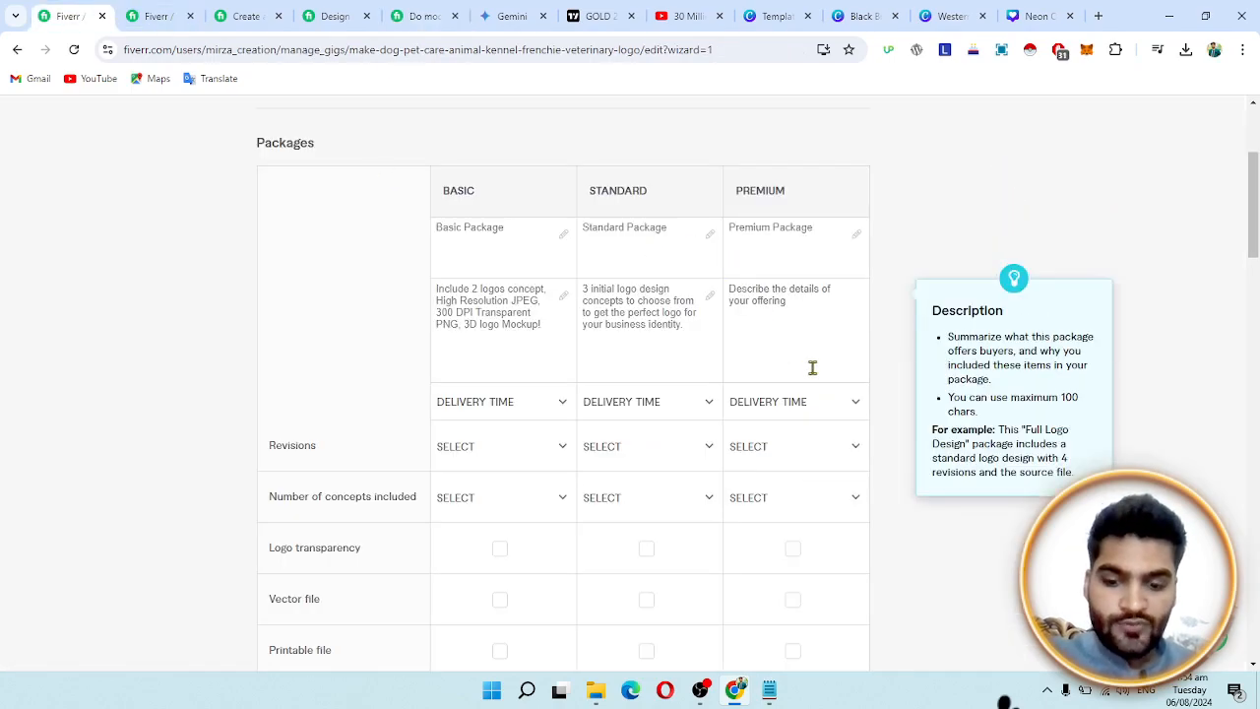
pyautogui.hotkey('ctrl', 'v')
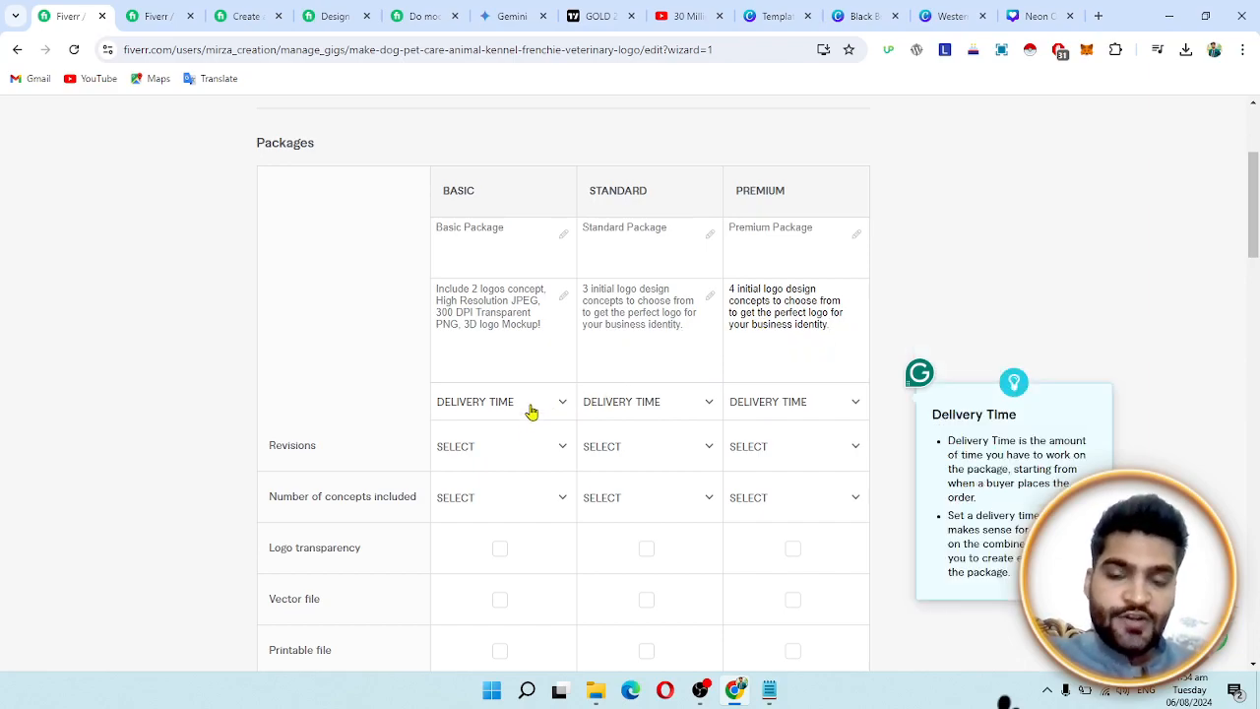
# Compare the delivery time, revisions and included items of the Basic, Standard and Premium packages in the competing dog pet care logo gig
pyautogui.click(424, 16)
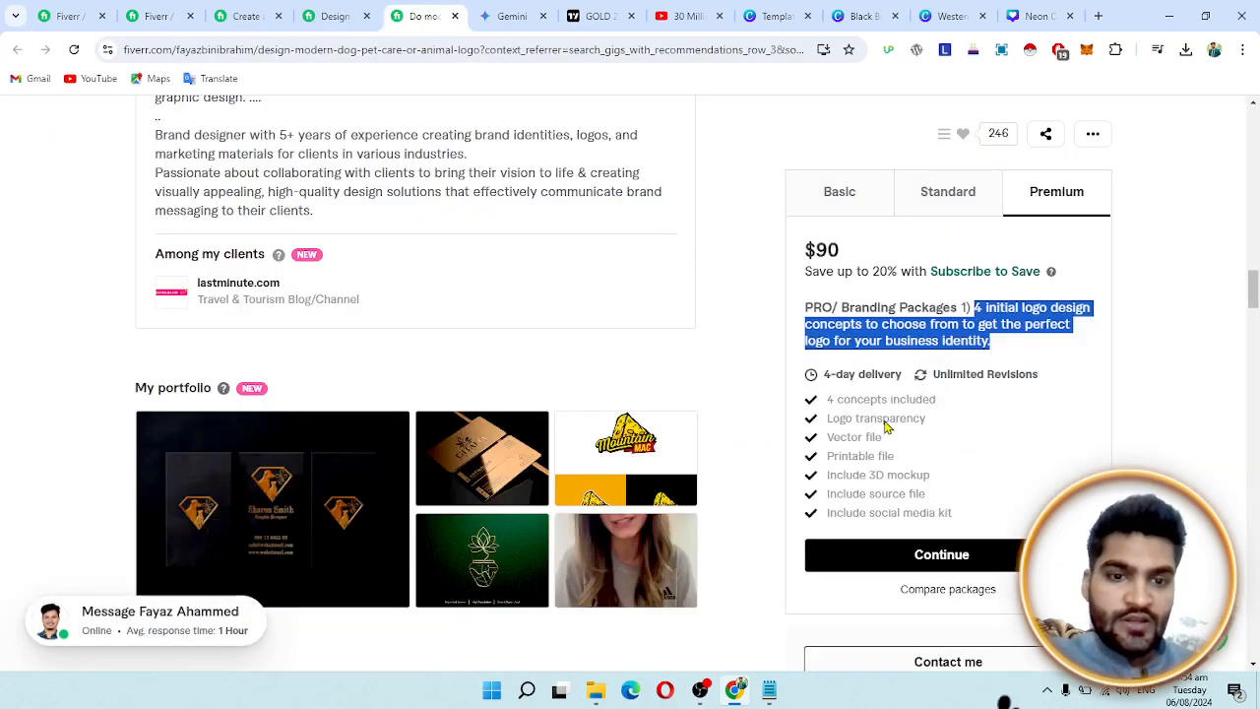
pyautogui.click(854, 214)
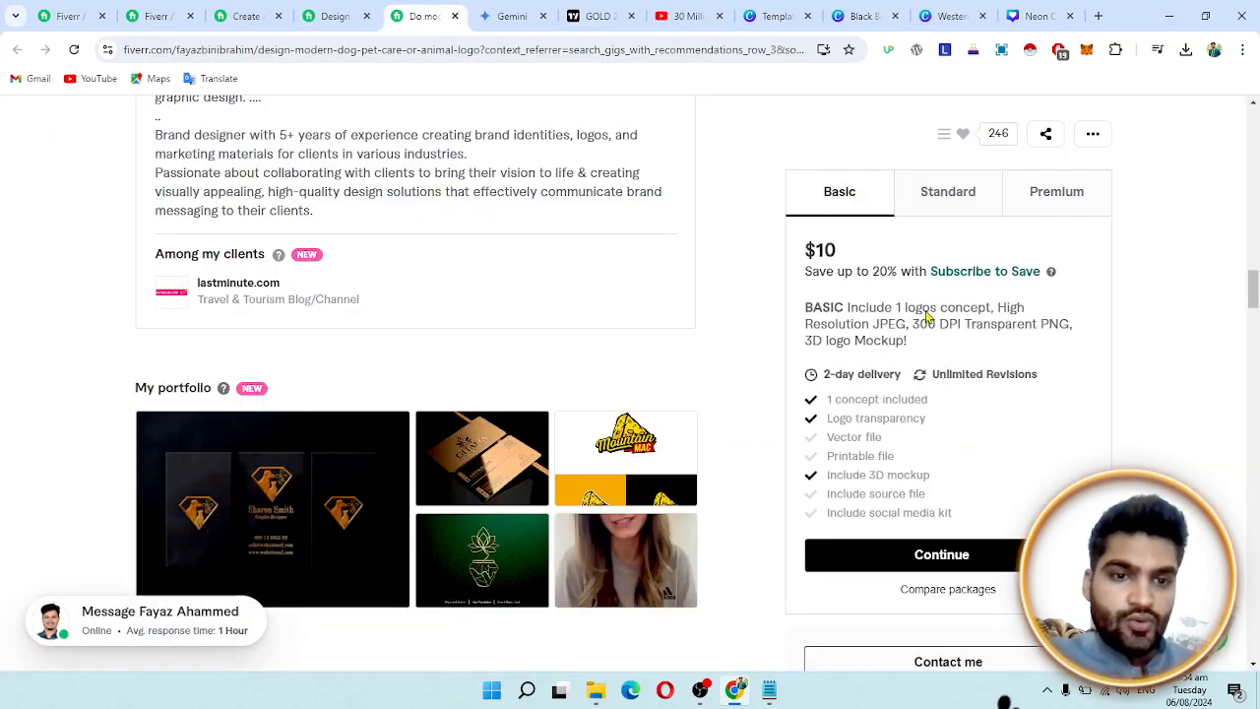
pyautogui.click(946, 216)
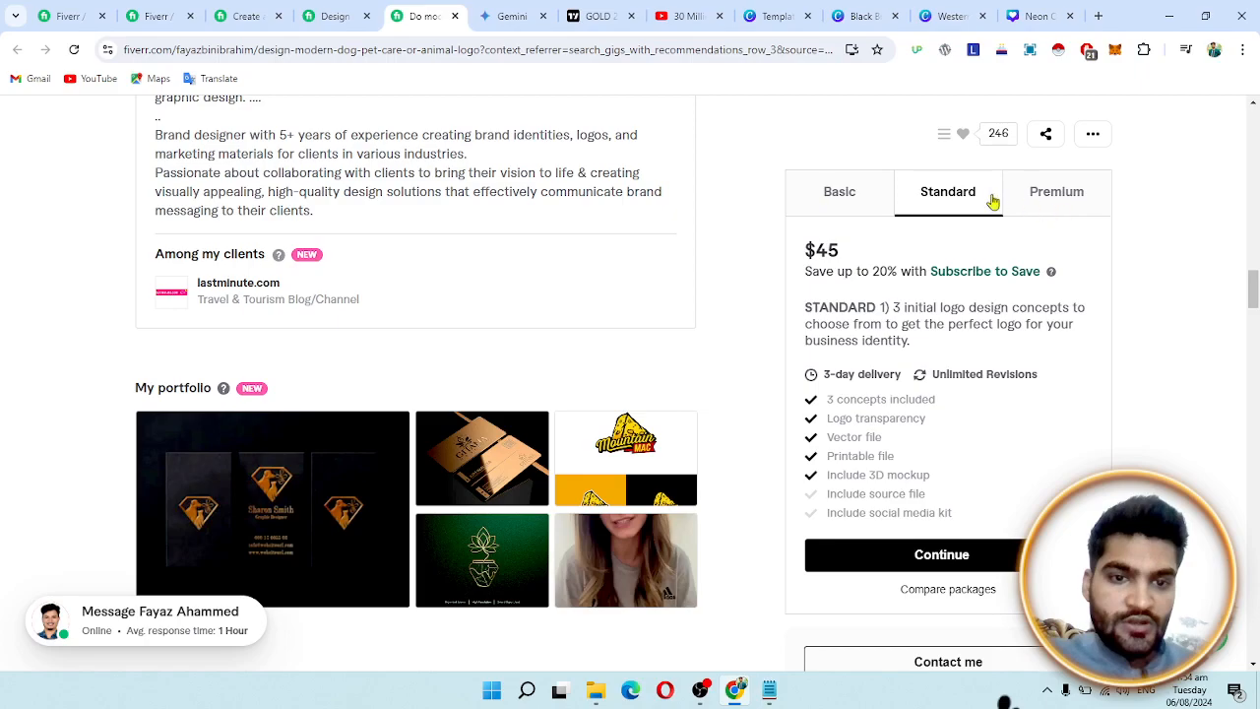
pyautogui.click(1015, 203)
pyautogui.click(850, 191)
# Review the competing gig's description, reviews, orders in queue and sample logo images
pyautogui.scroll(3, 557, 348)
pyautogui.scroll(4, 557, 349)
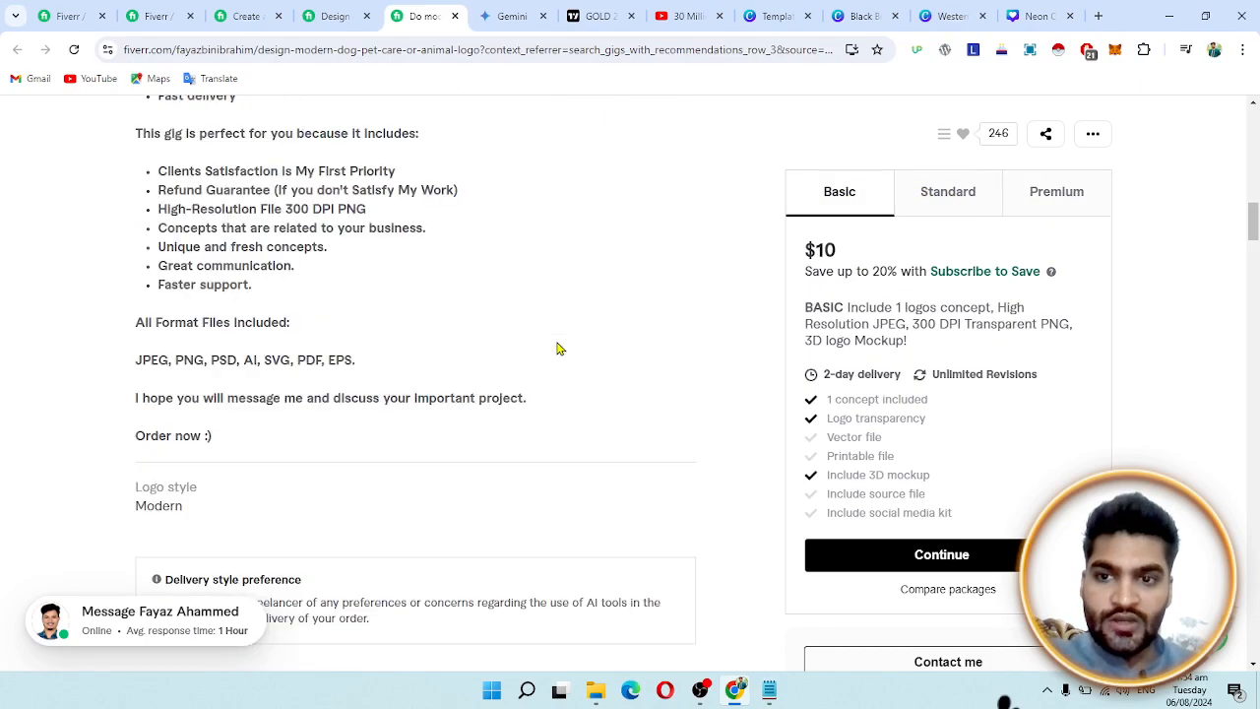
pyautogui.scroll(3, 492, 366)
pyautogui.scroll(4, 493, 365)
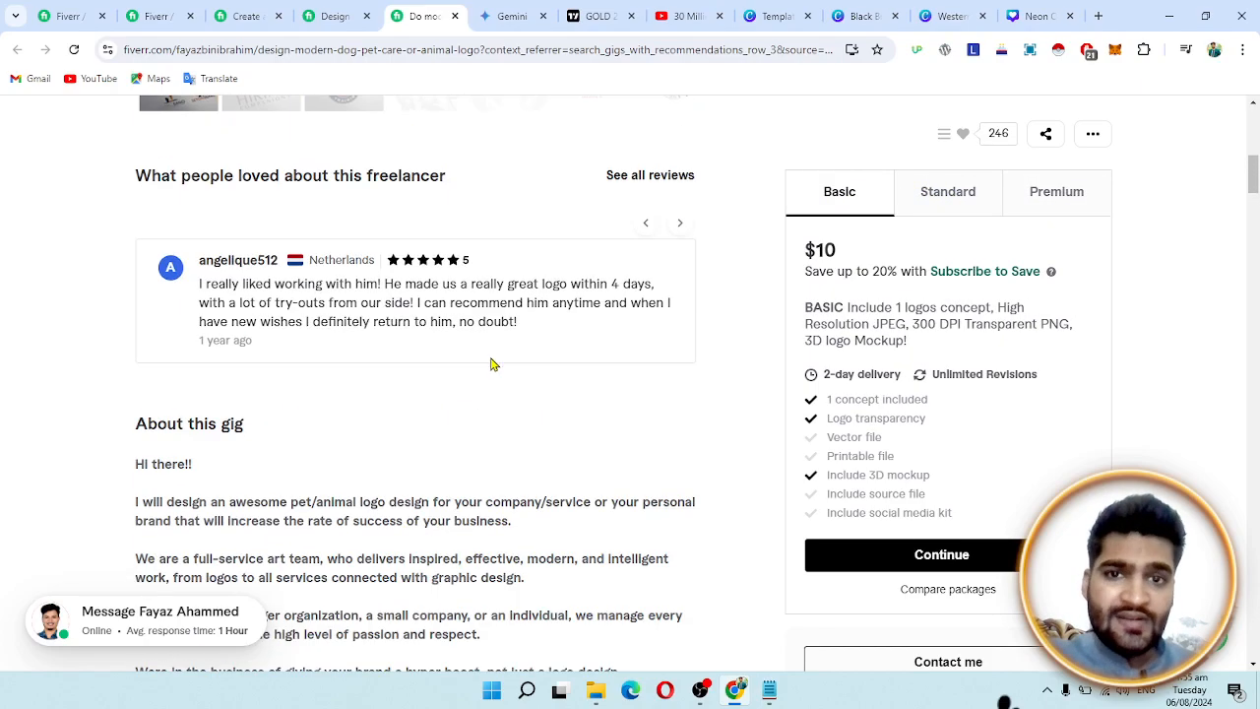
pyautogui.scroll(9, 492, 365)
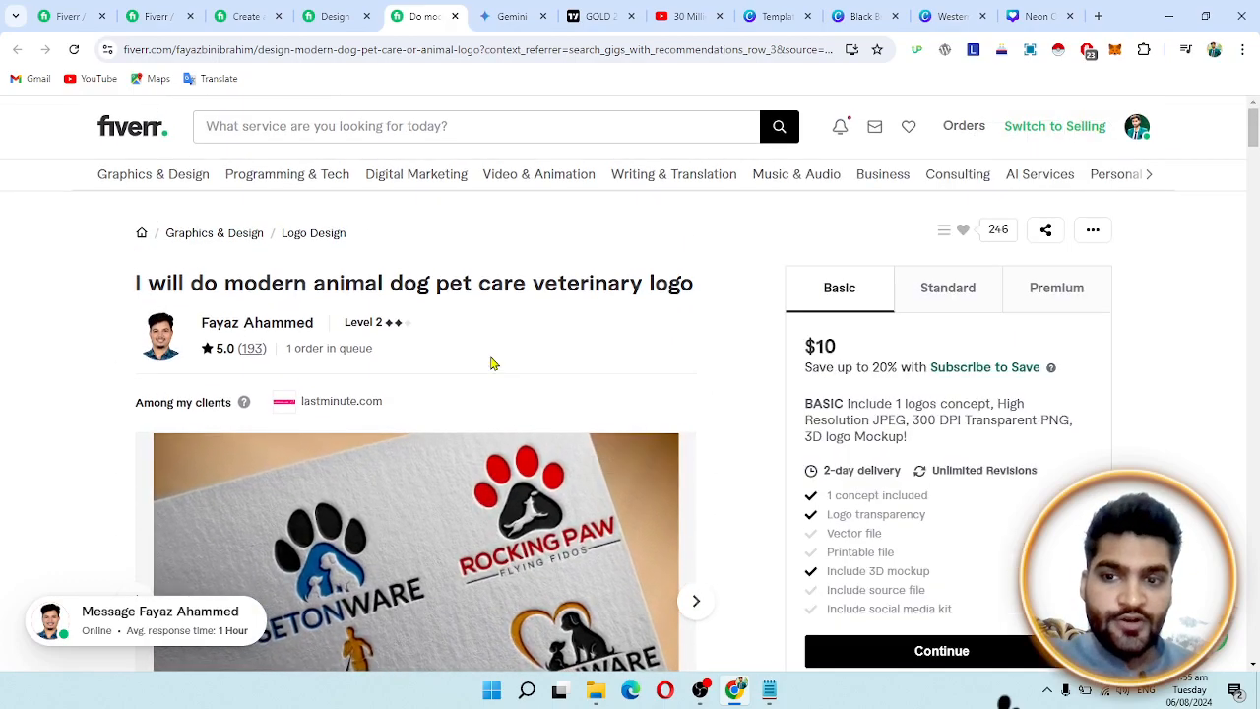
pyautogui.moveTo(284, 350); pyautogui.dragTo(397, 357)
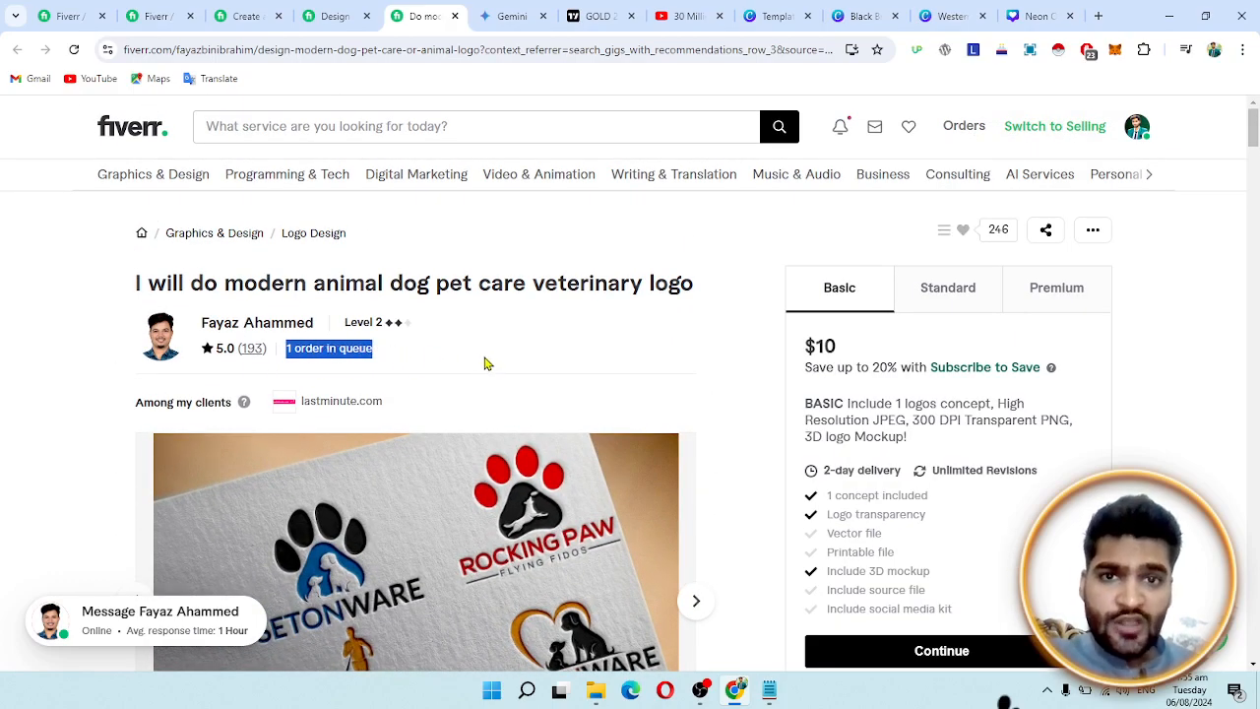
pyautogui.scroll(-3, 484, 363)
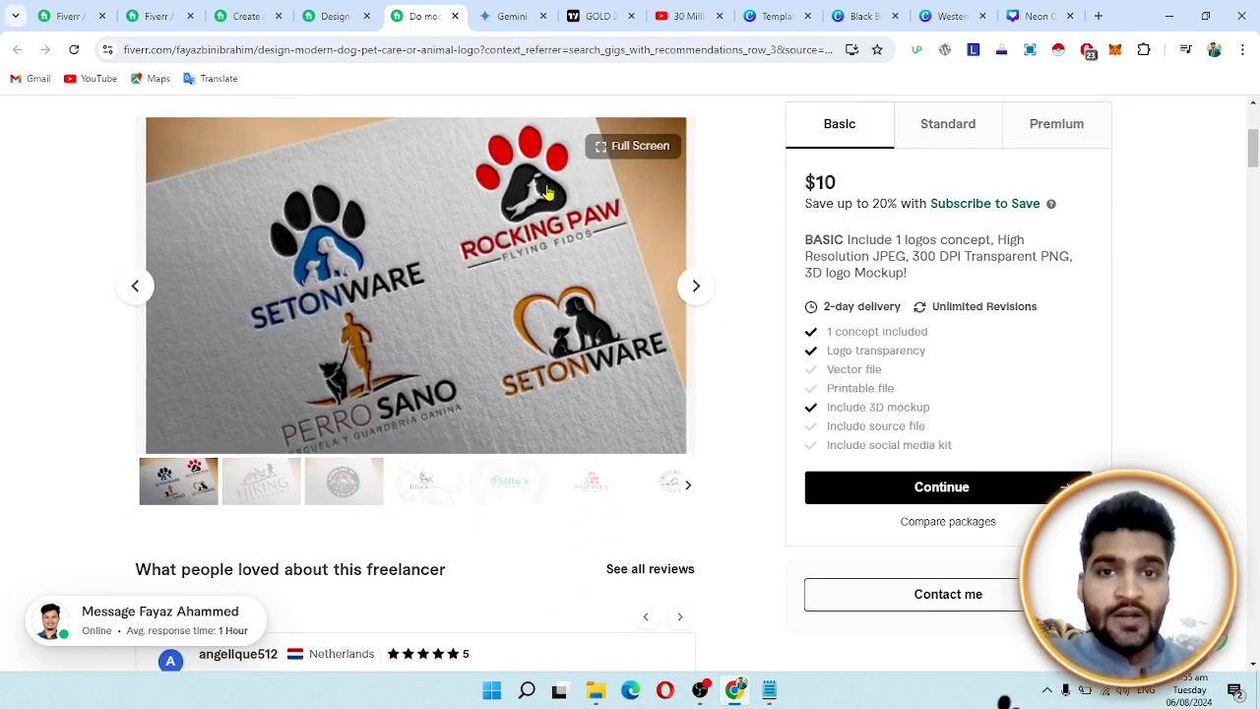
pyautogui.click(355, 14)
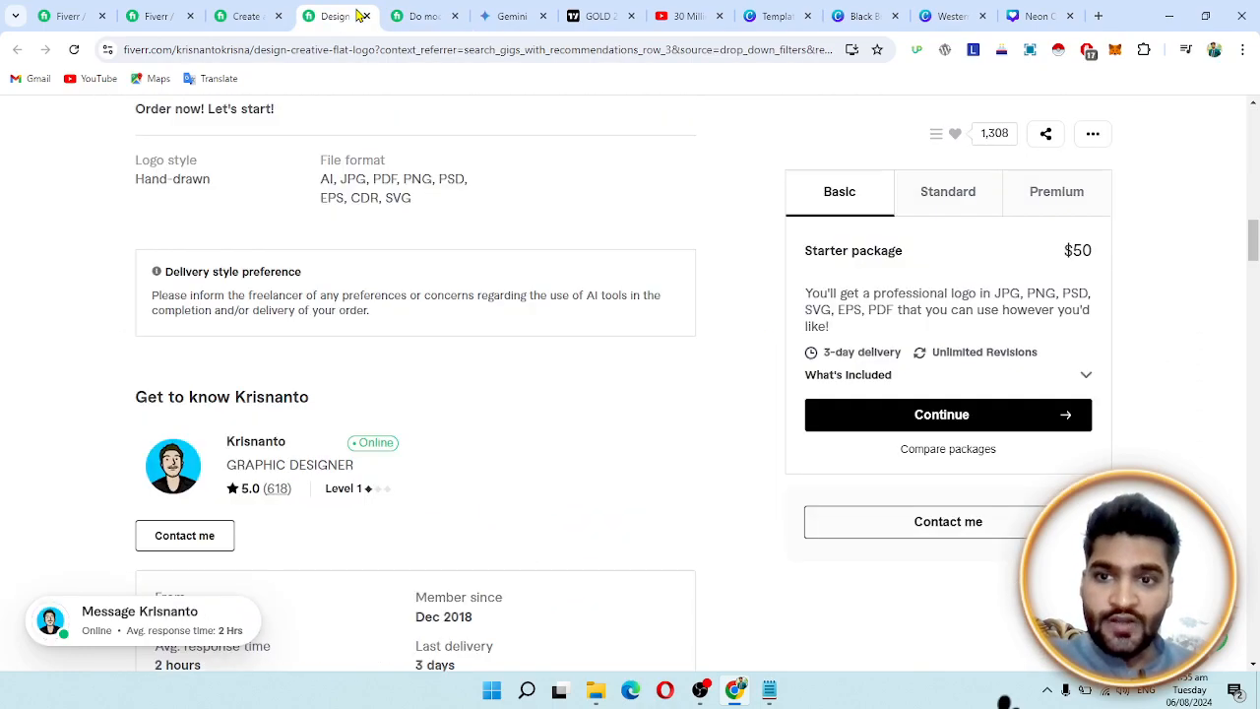
# In the gig being edited, set the delivery time of the Basic, Standard and Premium packages to 1 day
pyautogui.click(92, 9)
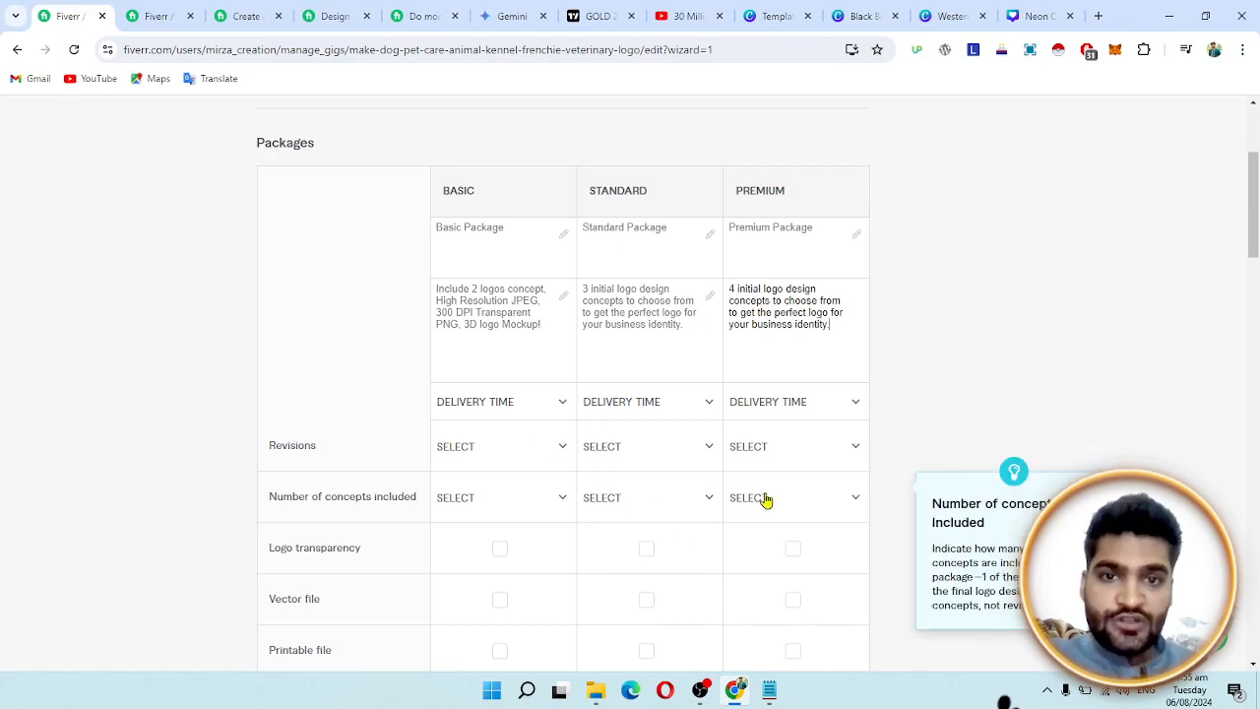
pyautogui.click(536, 409)
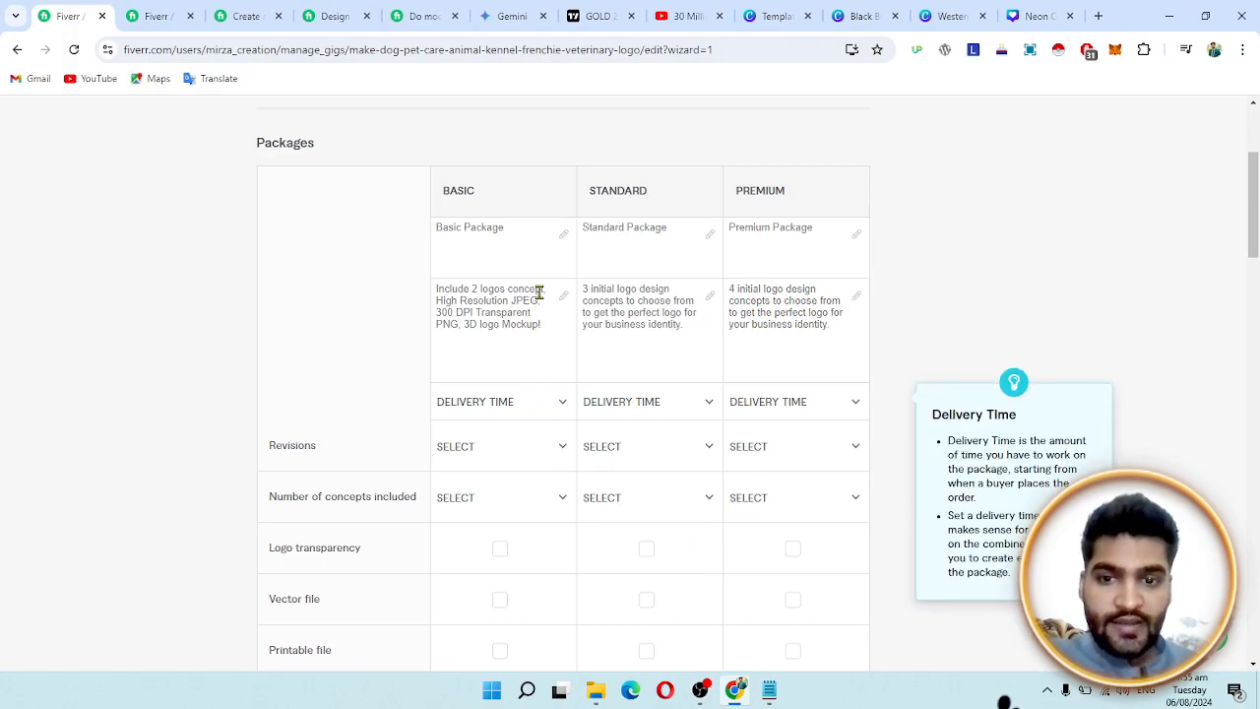
pyautogui.click(545, 402)
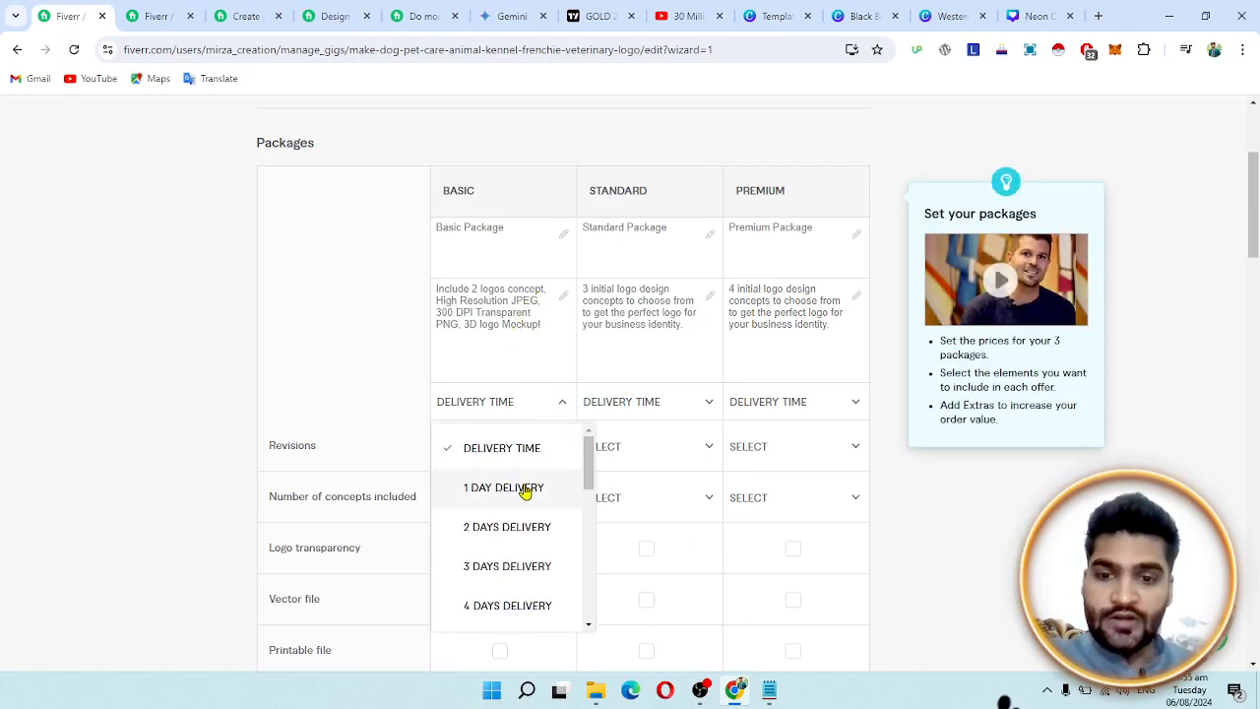
pyautogui.click(524, 489)
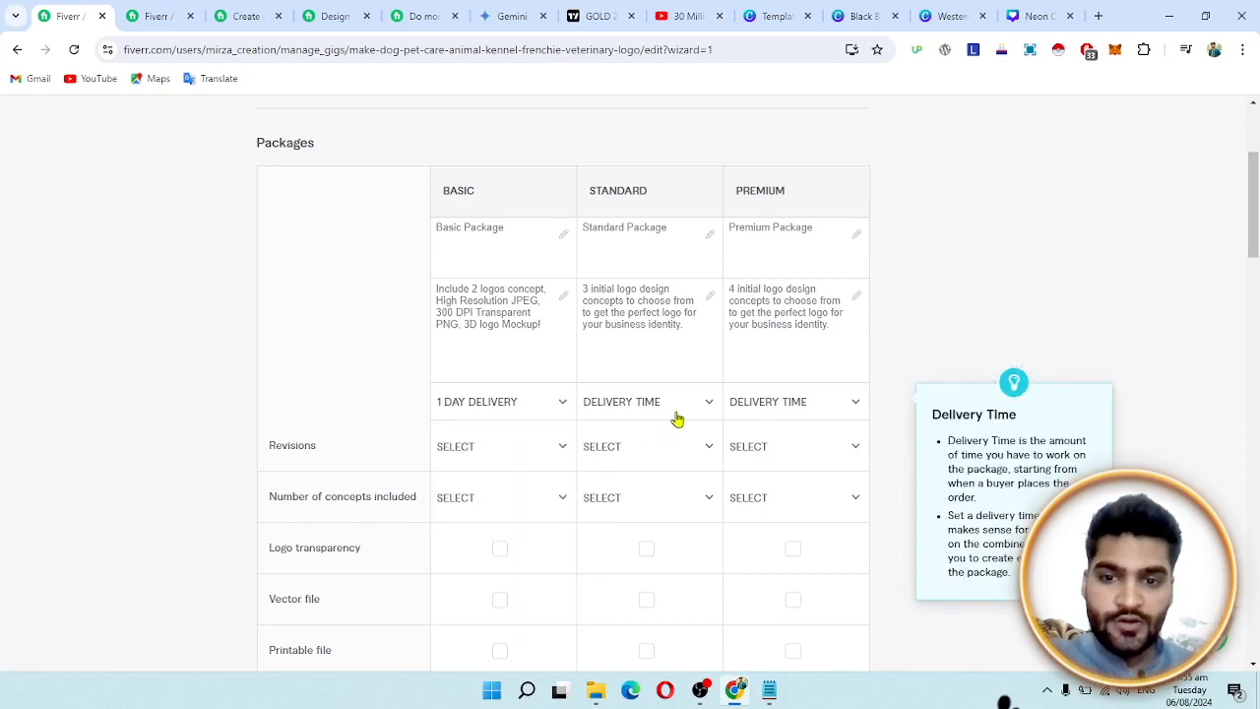
pyautogui.click(675, 415)
pyautogui.click(841, 410)
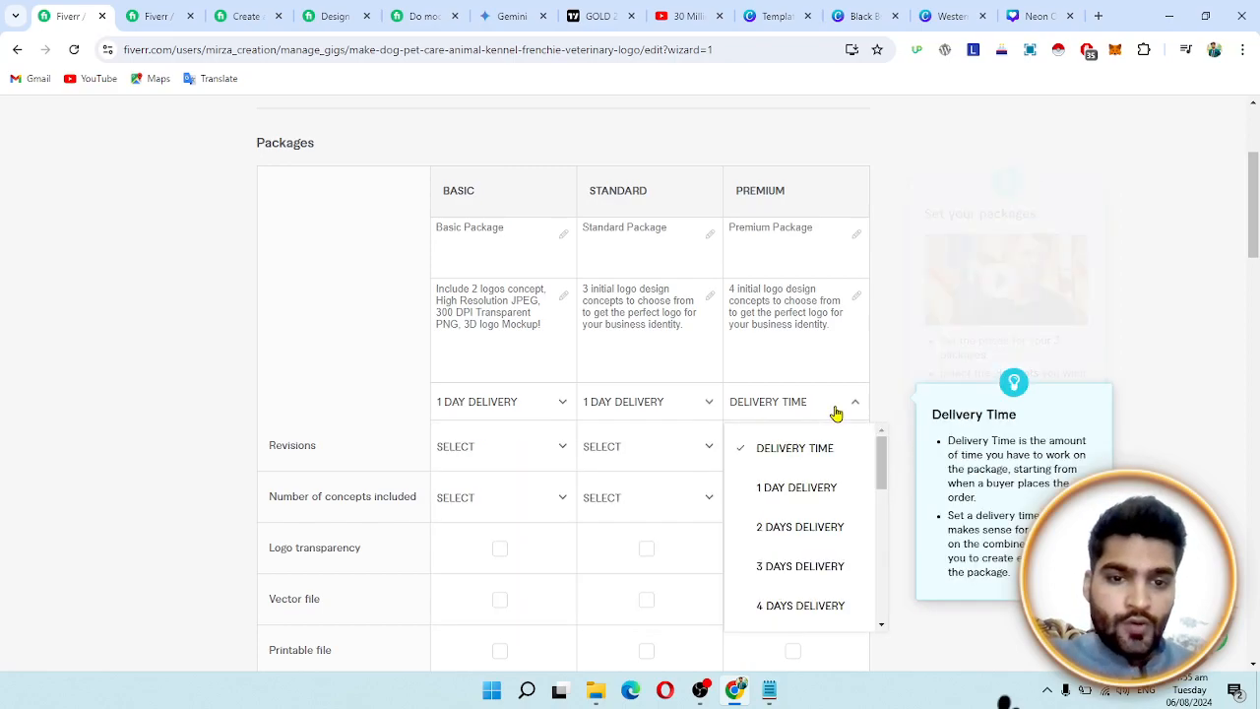
pyautogui.click(793, 490)
# Set the revisions to Unlimited for the Basic, Standard and Premium packages
pyautogui.scroll(-2, 636, 376)
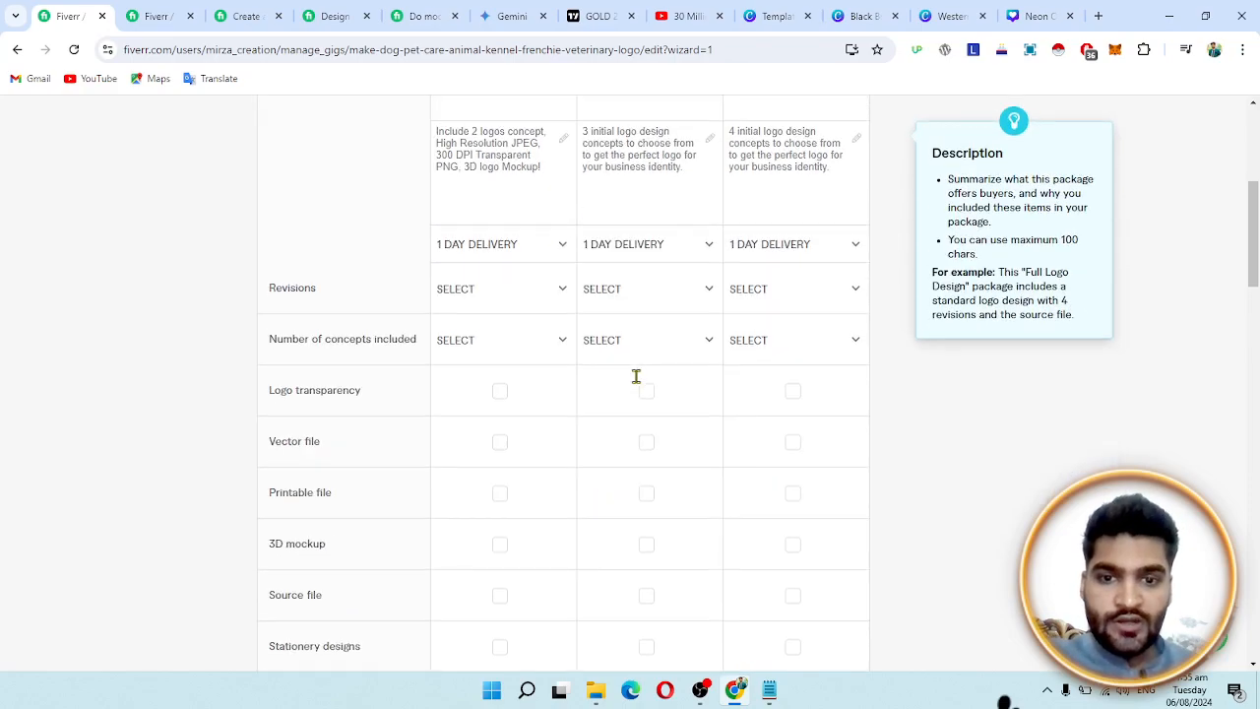
pyautogui.click(553, 295)
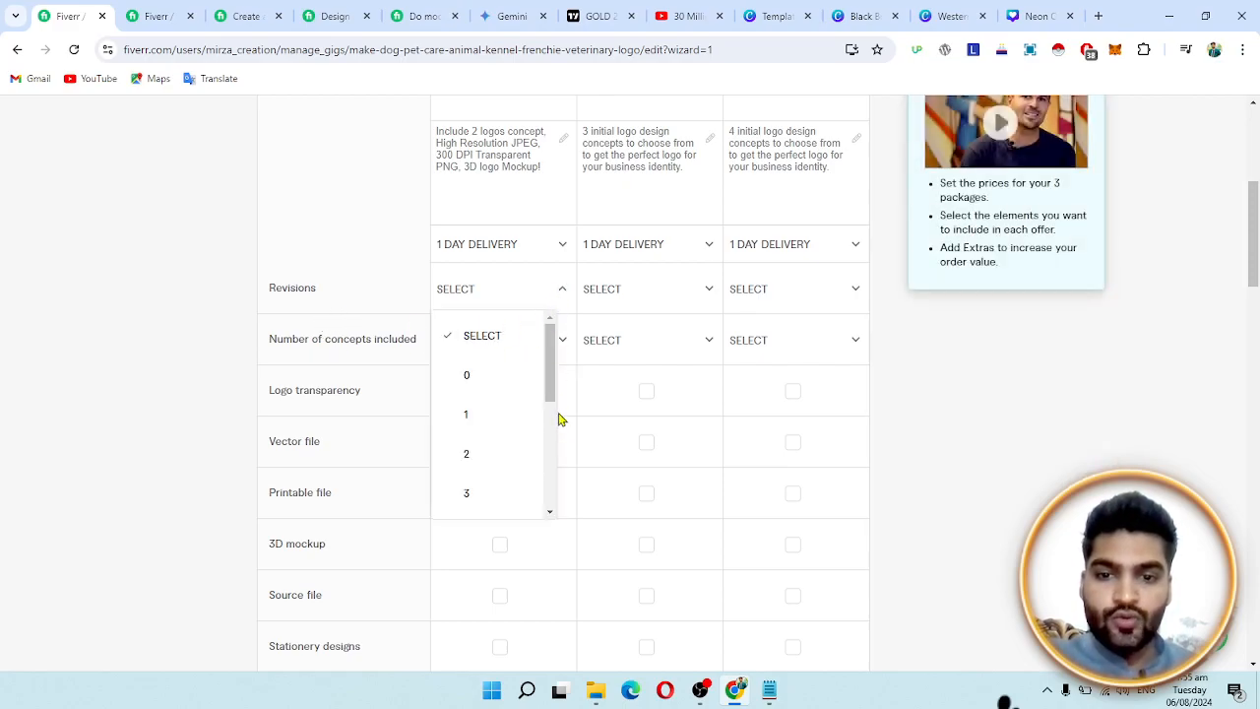
pyautogui.scroll(-5, 554, 433)
pyautogui.click(465, 504)
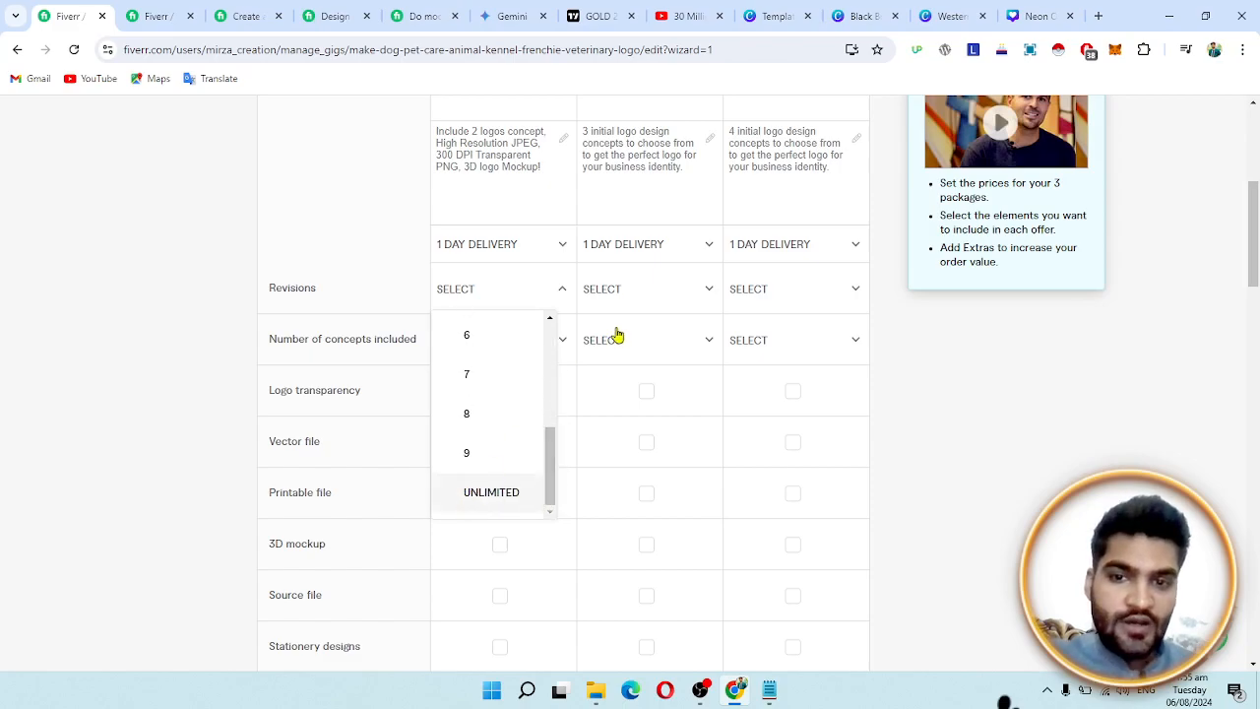
pyautogui.click(689, 301)
pyautogui.moveTo(697, 365); pyautogui.dragTo(697, 492)
pyautogui.click(627, 501)
pyautogui.click(845, 292)
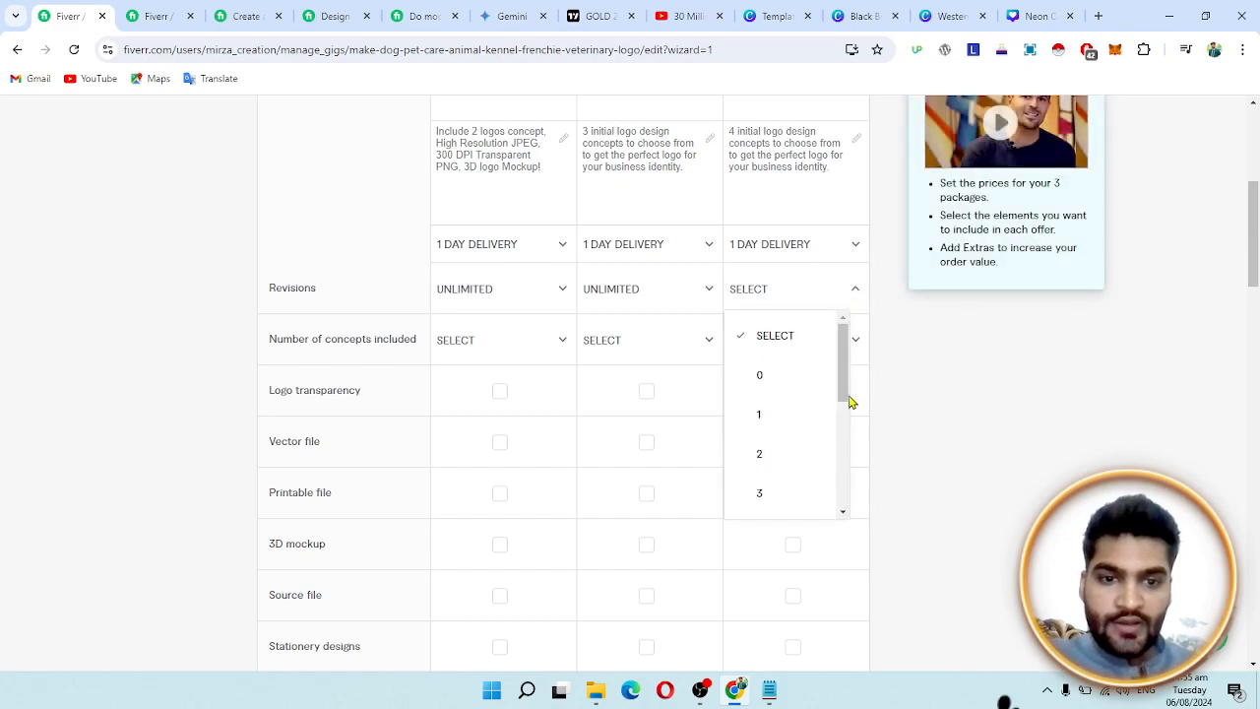
pyautogui.moveTo(844, 390); pyautogui.dragTo(843, 492)
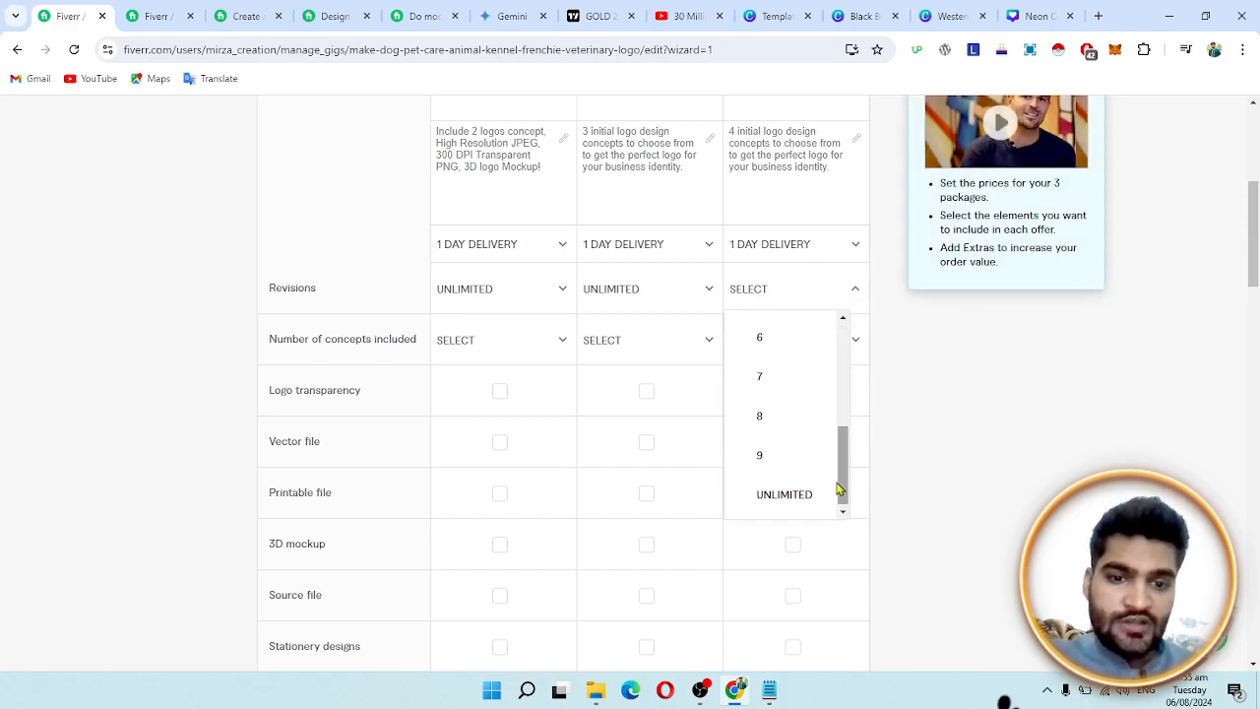
pyautogui.click(784, 494)
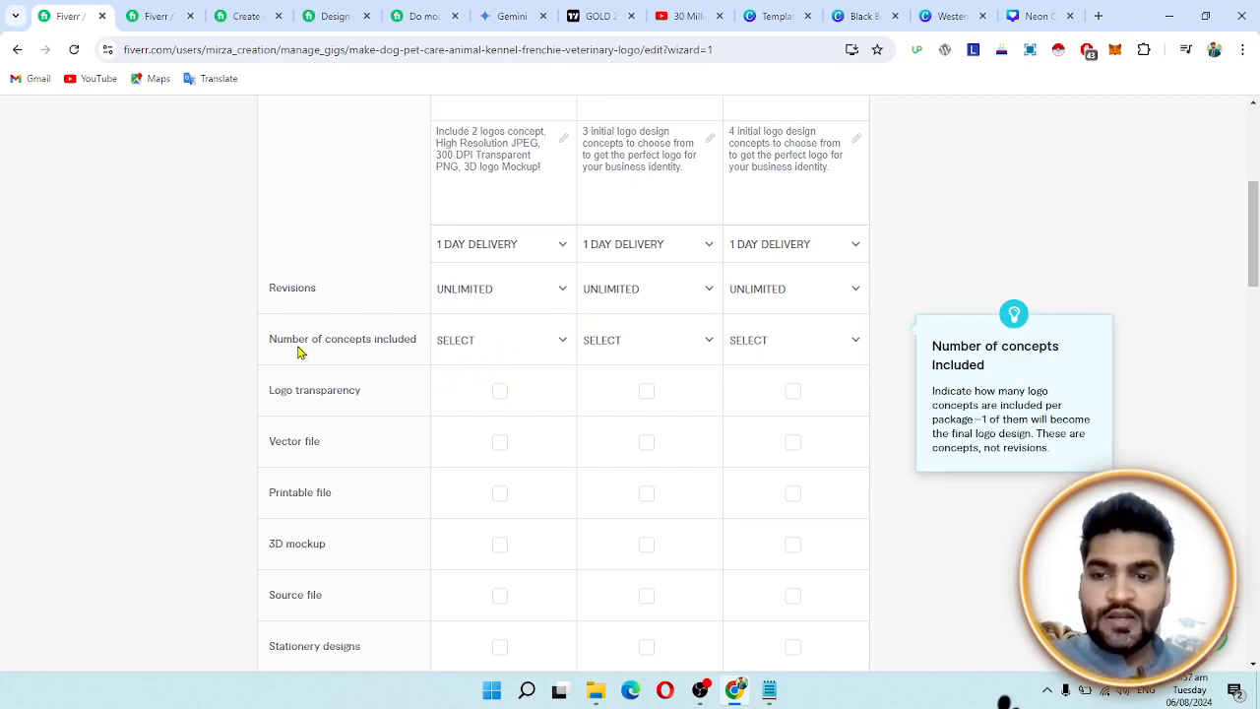
# Set the number of concepts included to 2 for Basic, 3 for Standard and 4 for Premium
pyautogui.moveTo(417, 338); pyautogui.dragTo(362, 360)
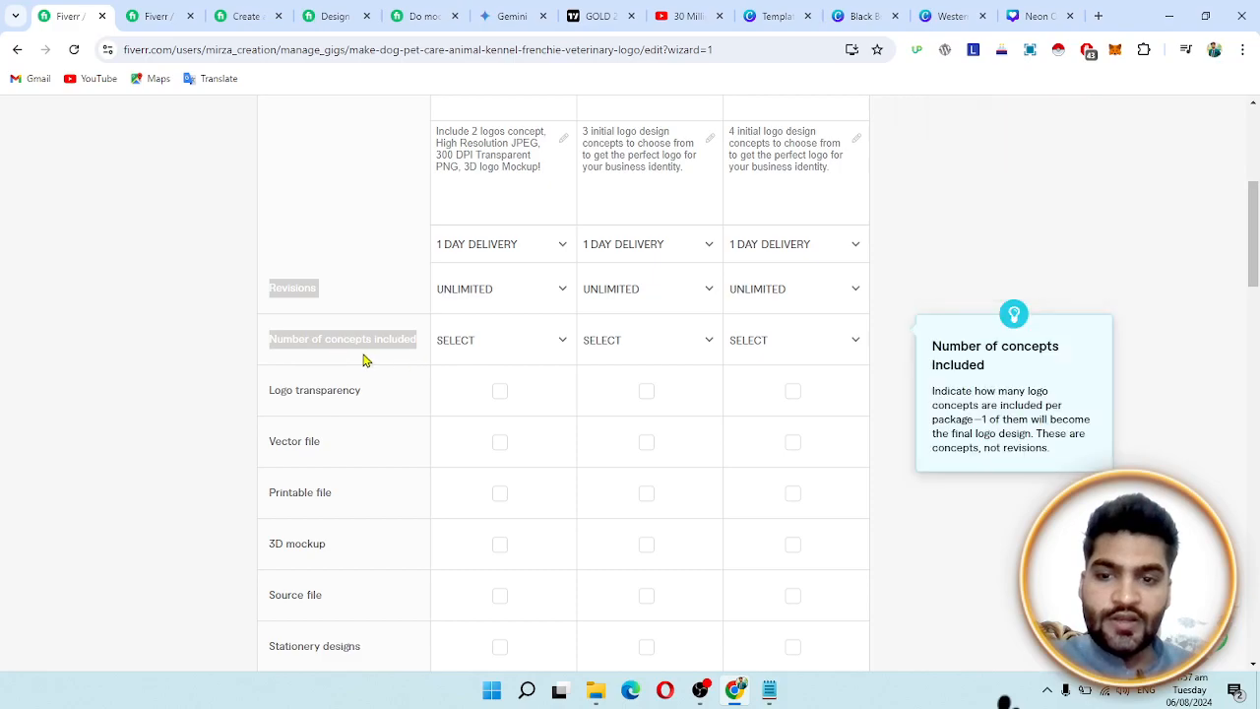
pyautogui.click(384, 334)
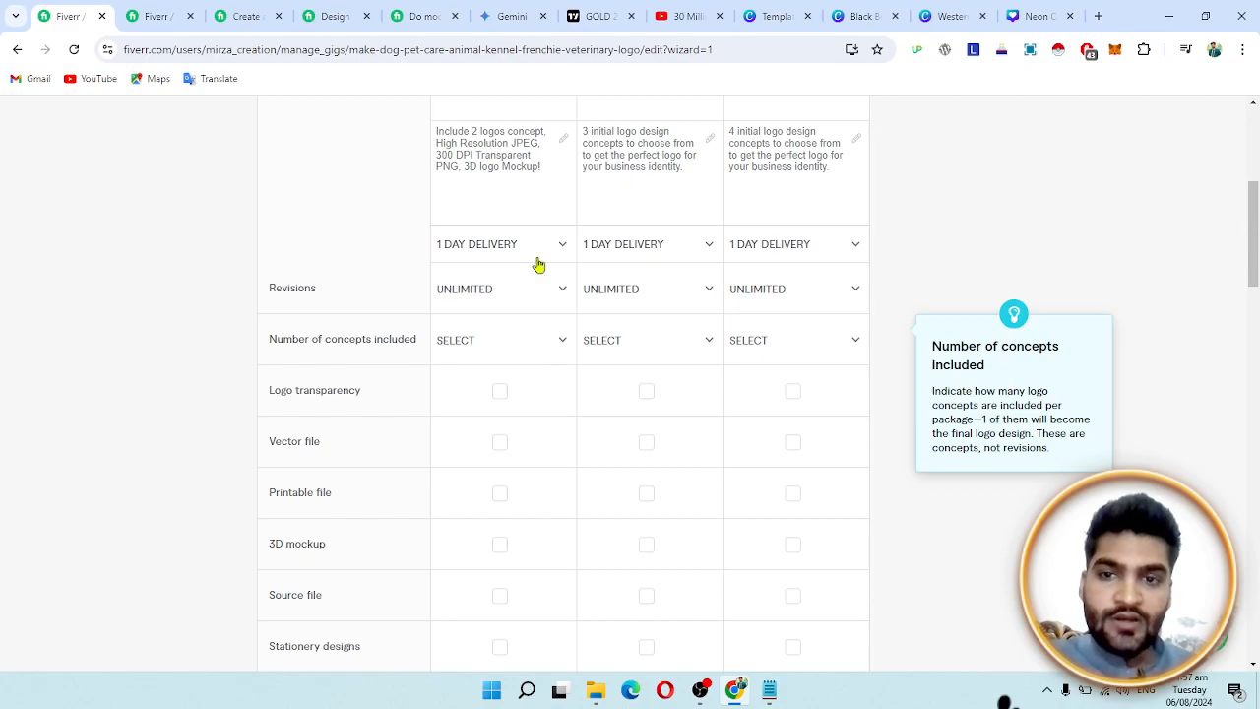
pyautogui.click(476, 131)
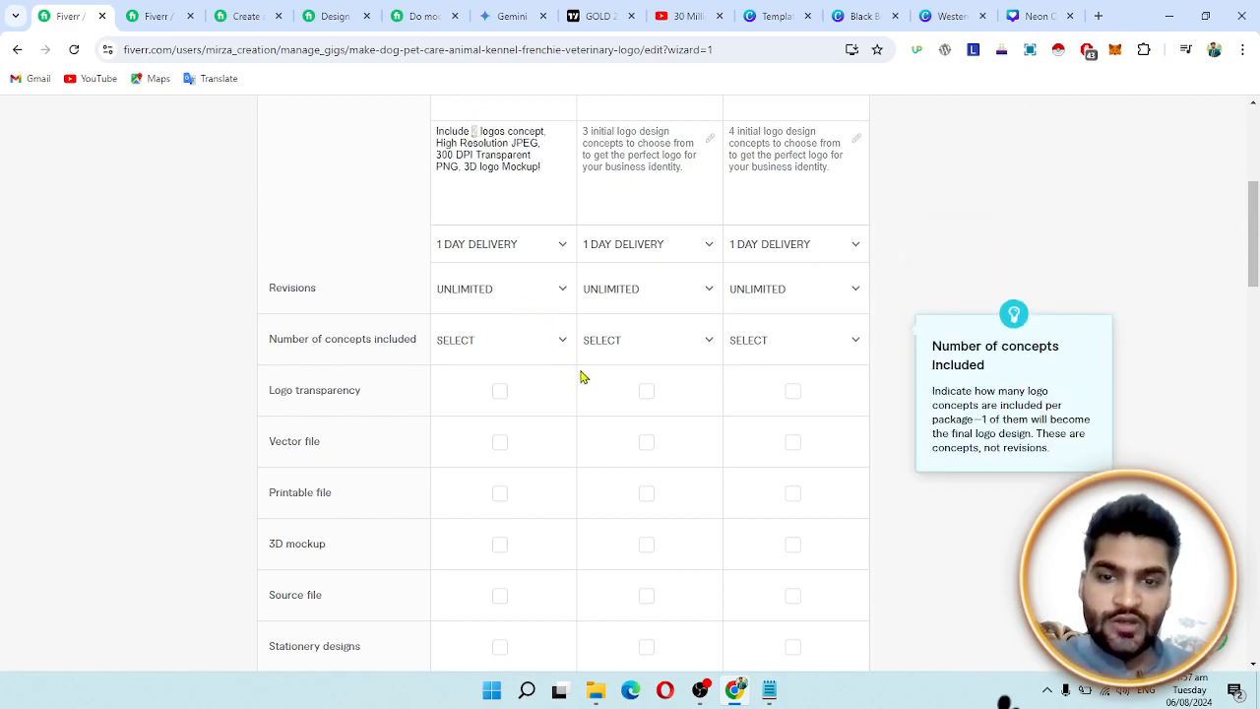
pyautogui.click(560, 345)
pyautogui.click(470, 469)
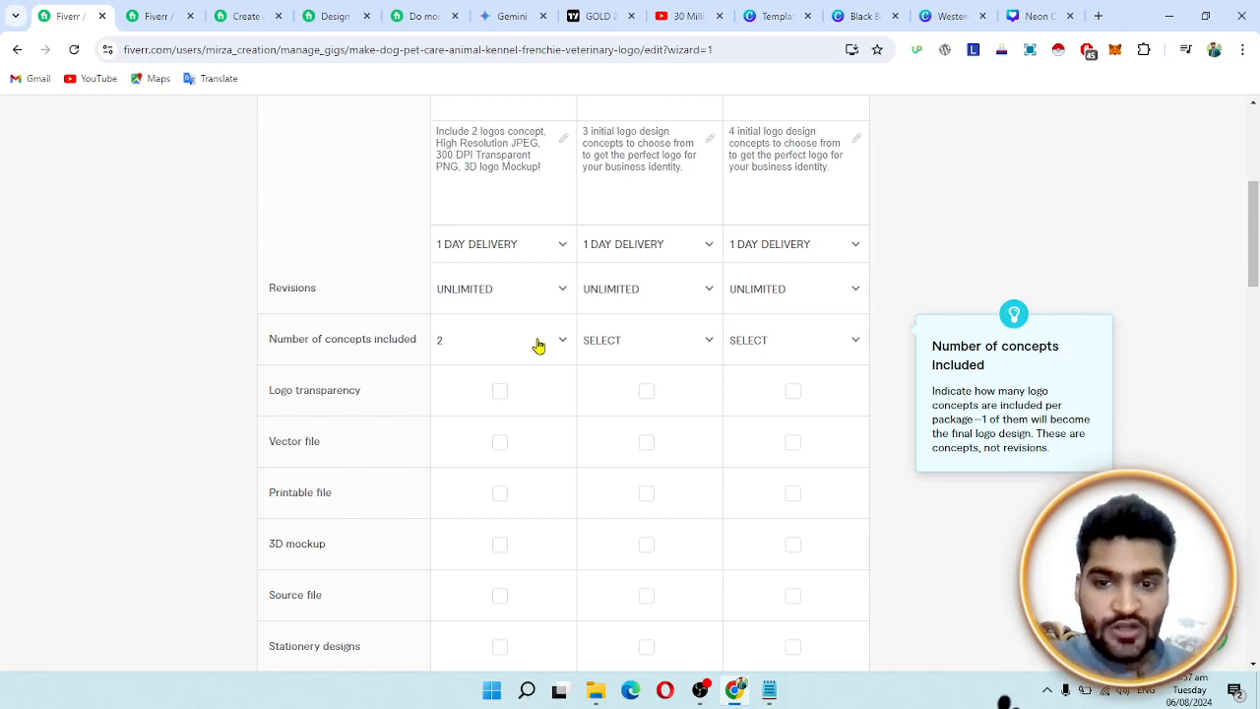
pyautogui.click(698, 350)
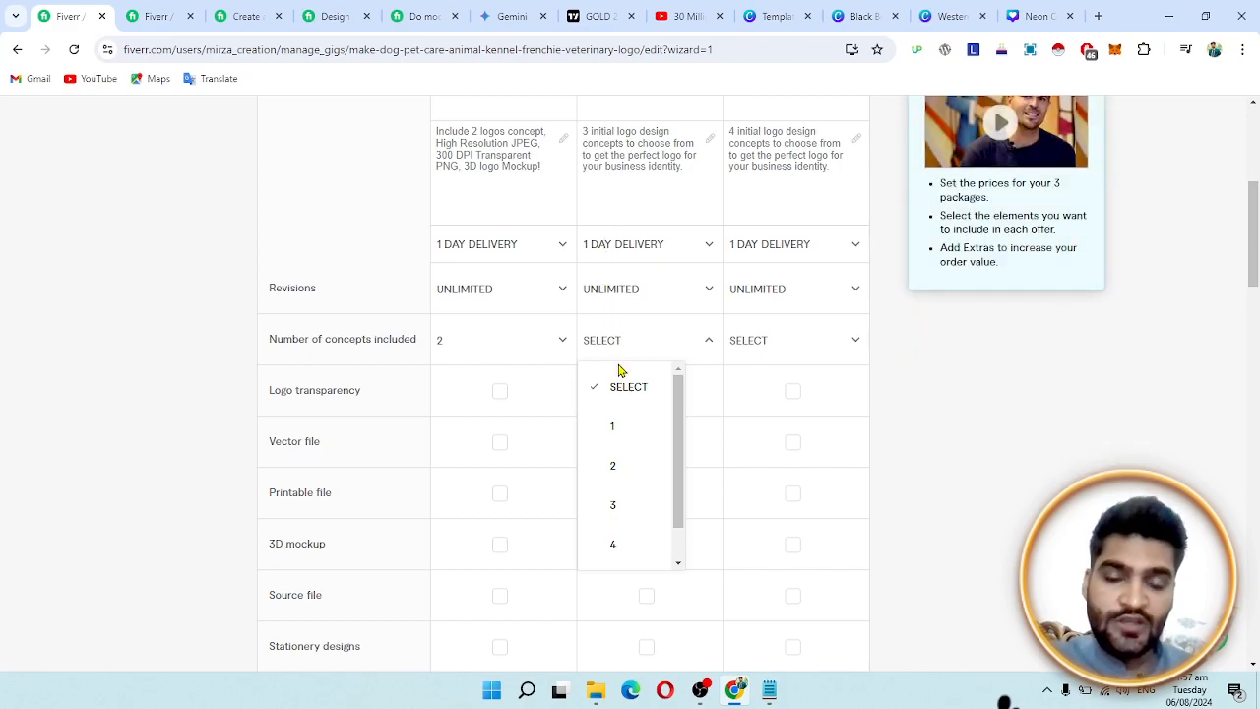
pyautogui.click(629, 504)
pyautogui.click(824, 350)
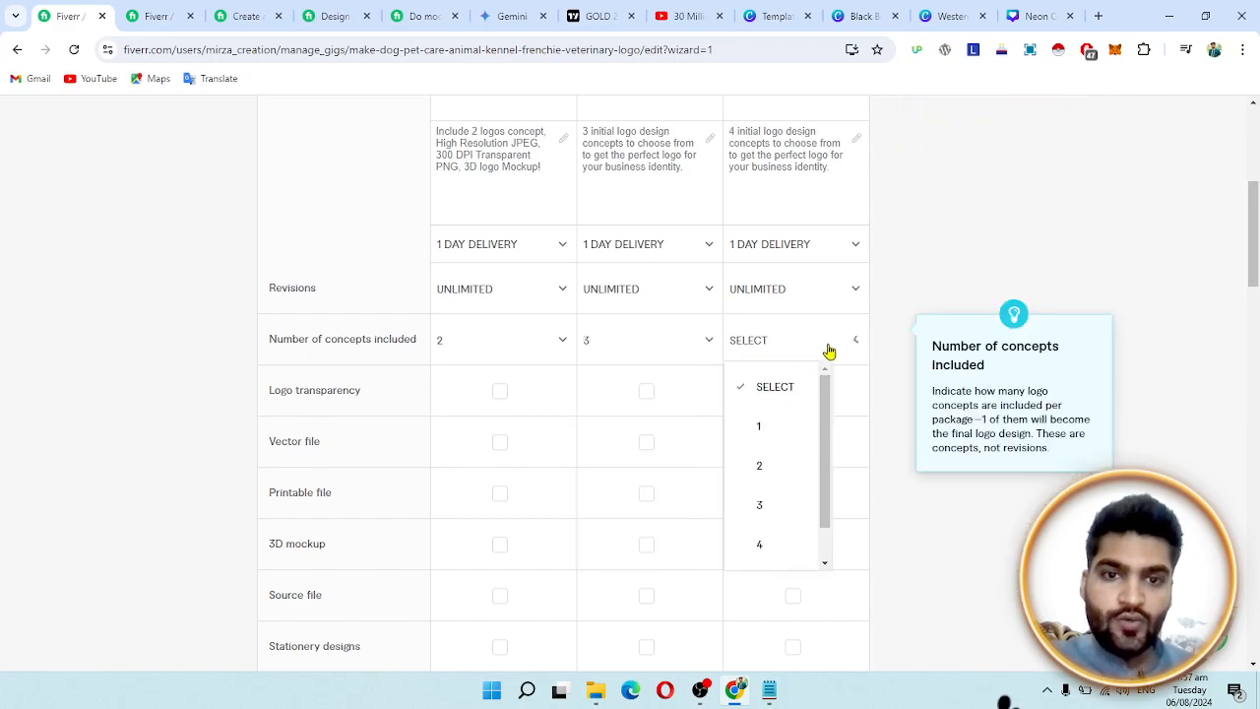
pyautogui.click(771, 547)
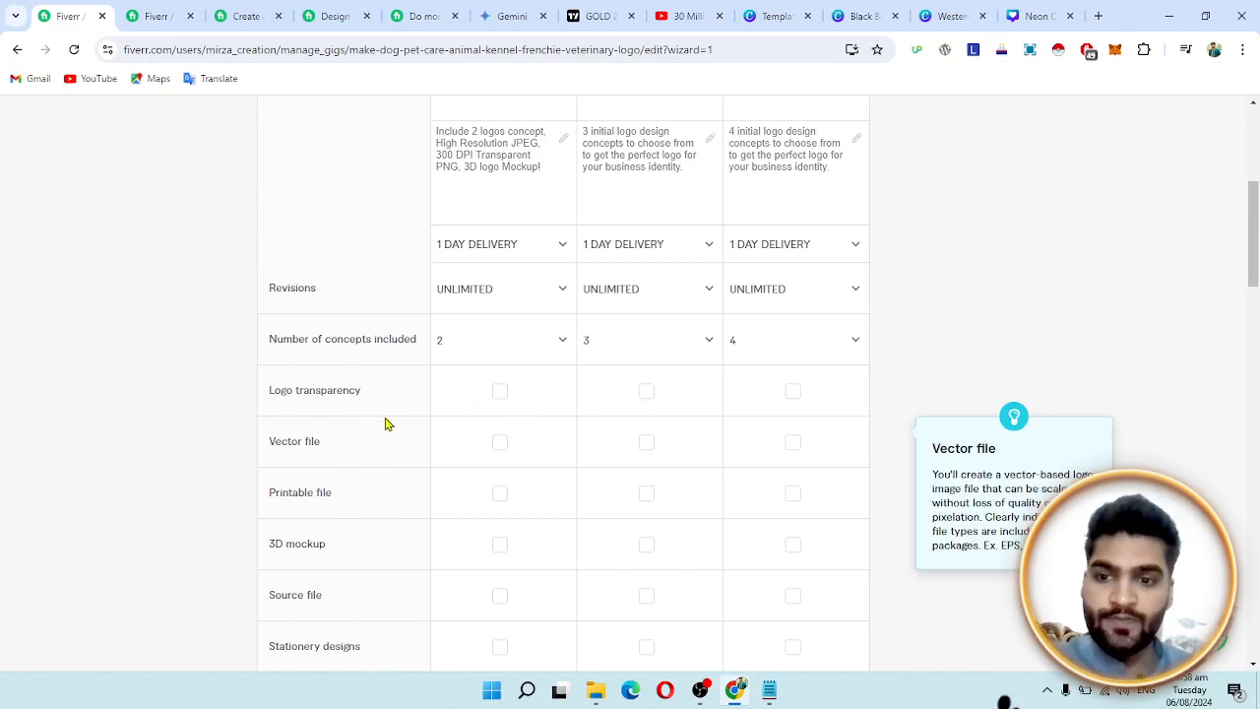
# Include logo transparency in the Basic, Standard and Premium packages
pyautogui.scroll(-1, 501, 405)
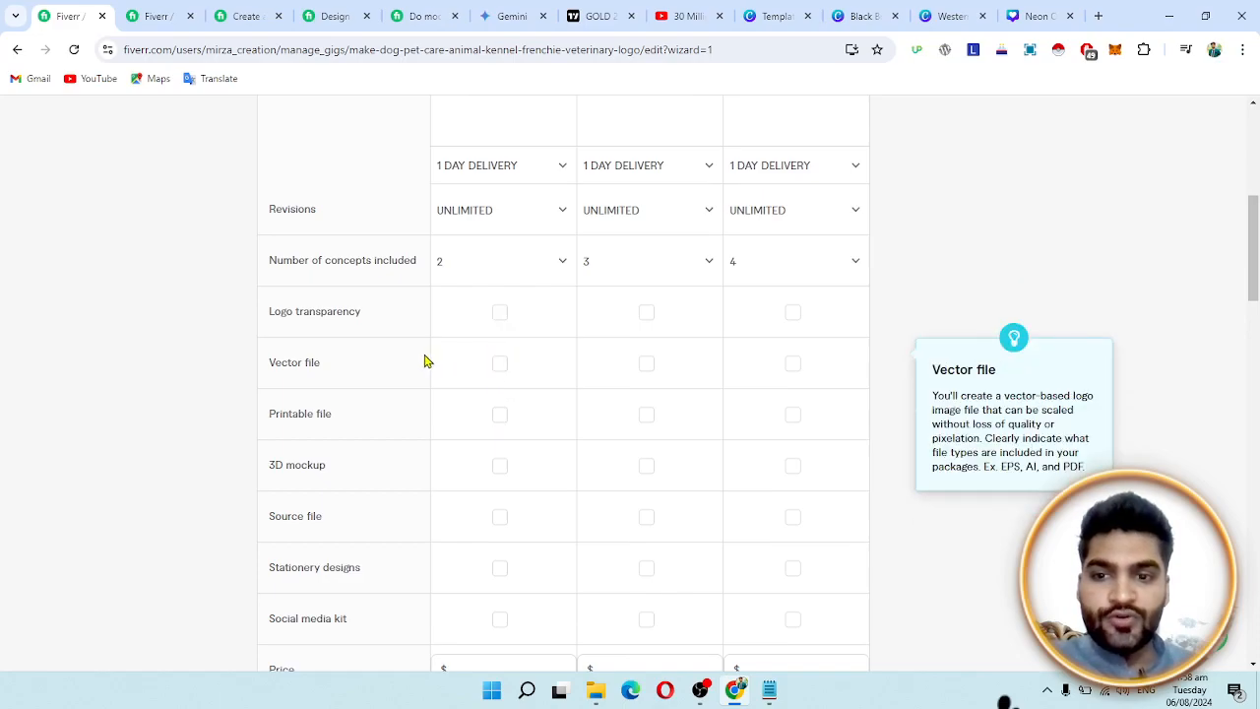
pyautogui.scroll(1, 492, 433)
pyautogui.click(500, 392)
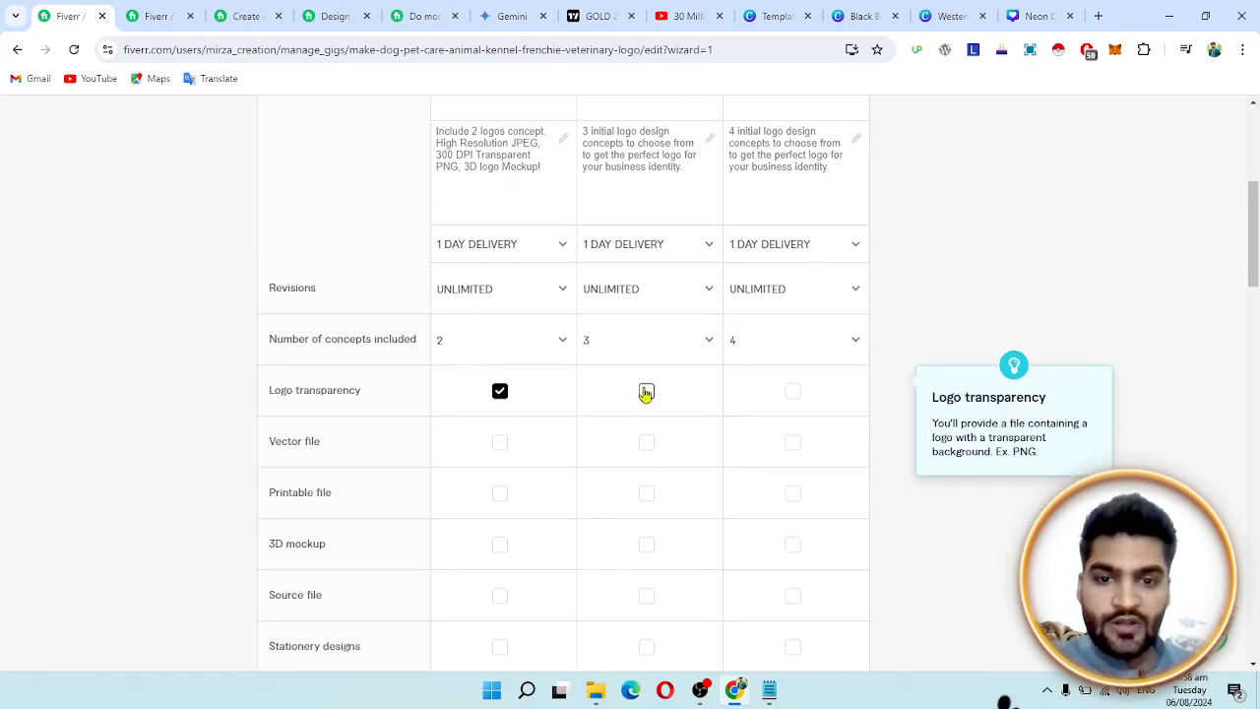
pyautogui.click(645, 393)
pyautogui.click(791, 395)
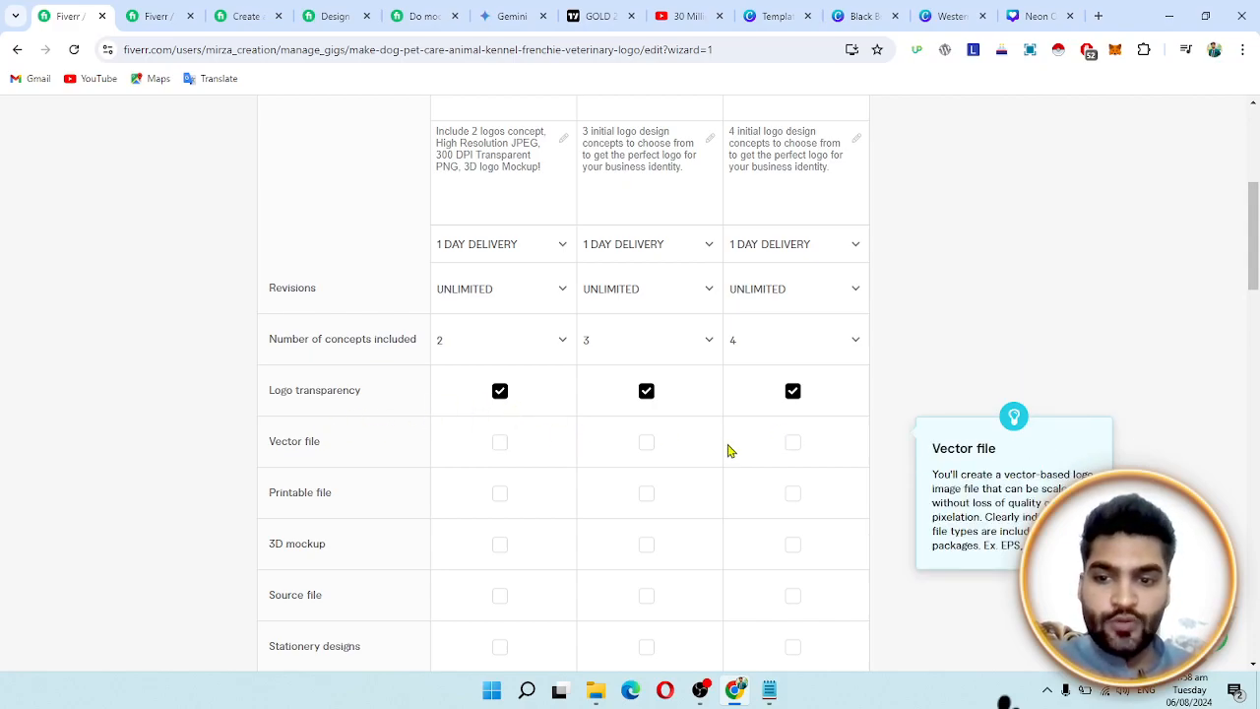
# Include the printable file and the 3D mockup in all three packages, leaving out the vector file
pyautogui.scroll(-1, 601, 430)
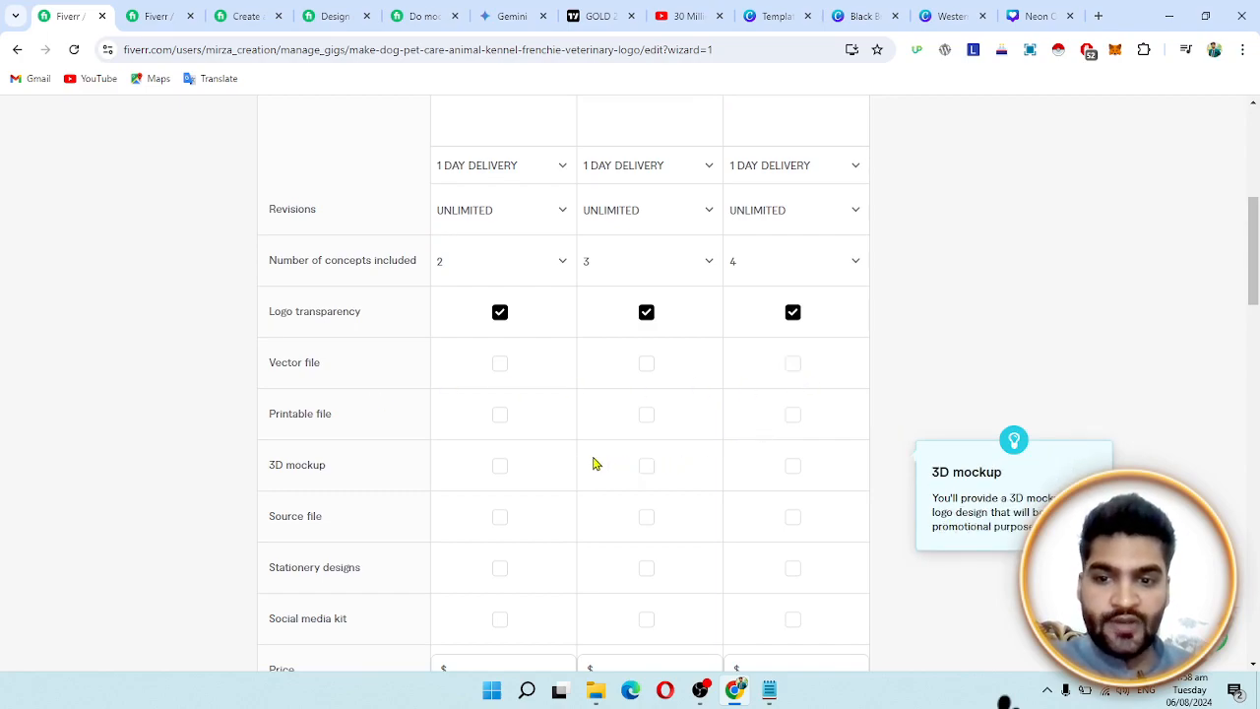
pyautogui.click(500, 417)
pyautogui.click(646, 419)
pyautogui.click(789, 419)
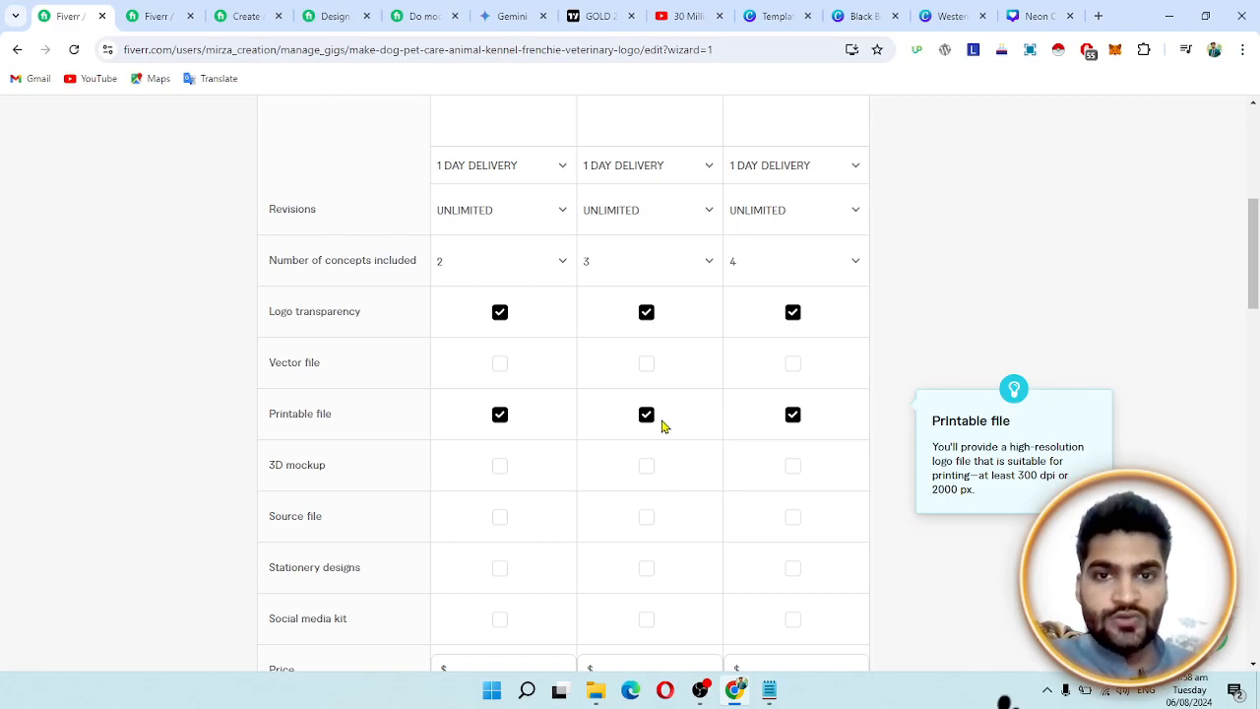
pyautogui.click(499, 466)
pyautogui.click(646, 466)
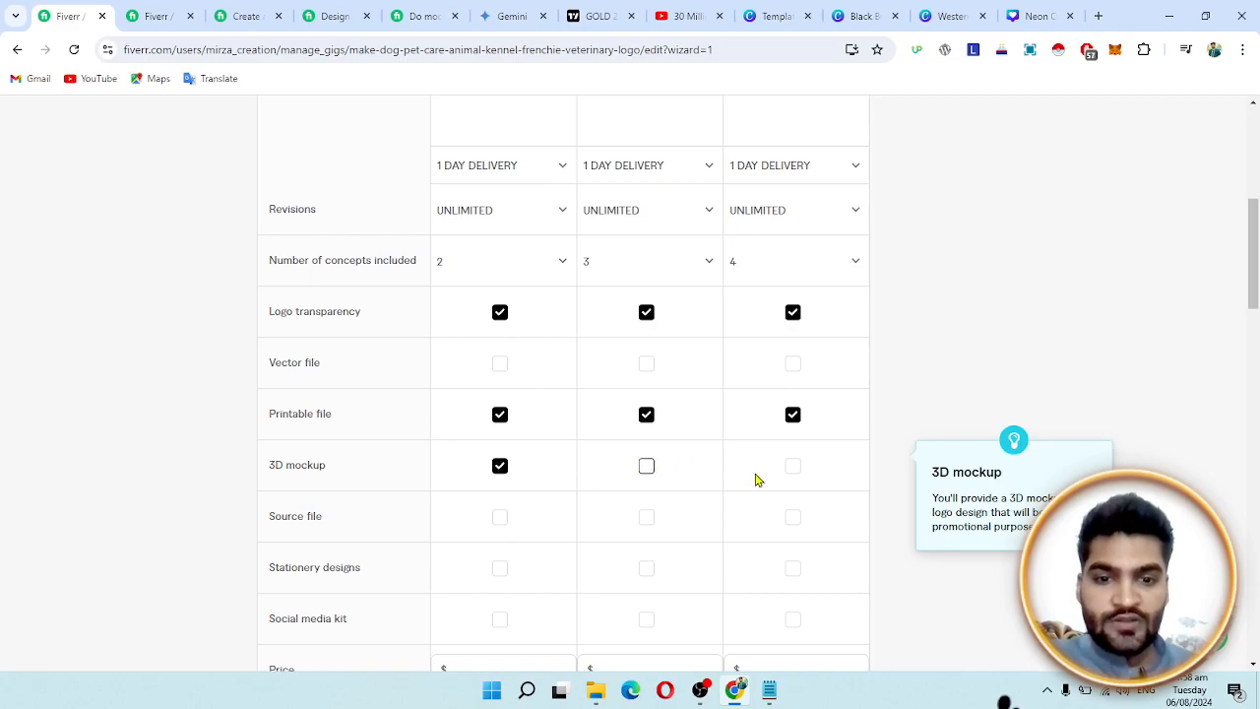
pyautogui.click(792, 466)
# Include the source file in the Standard and Premium packages, leaving it out of Basic
pyautogui.scroll(-2, 792, 470)
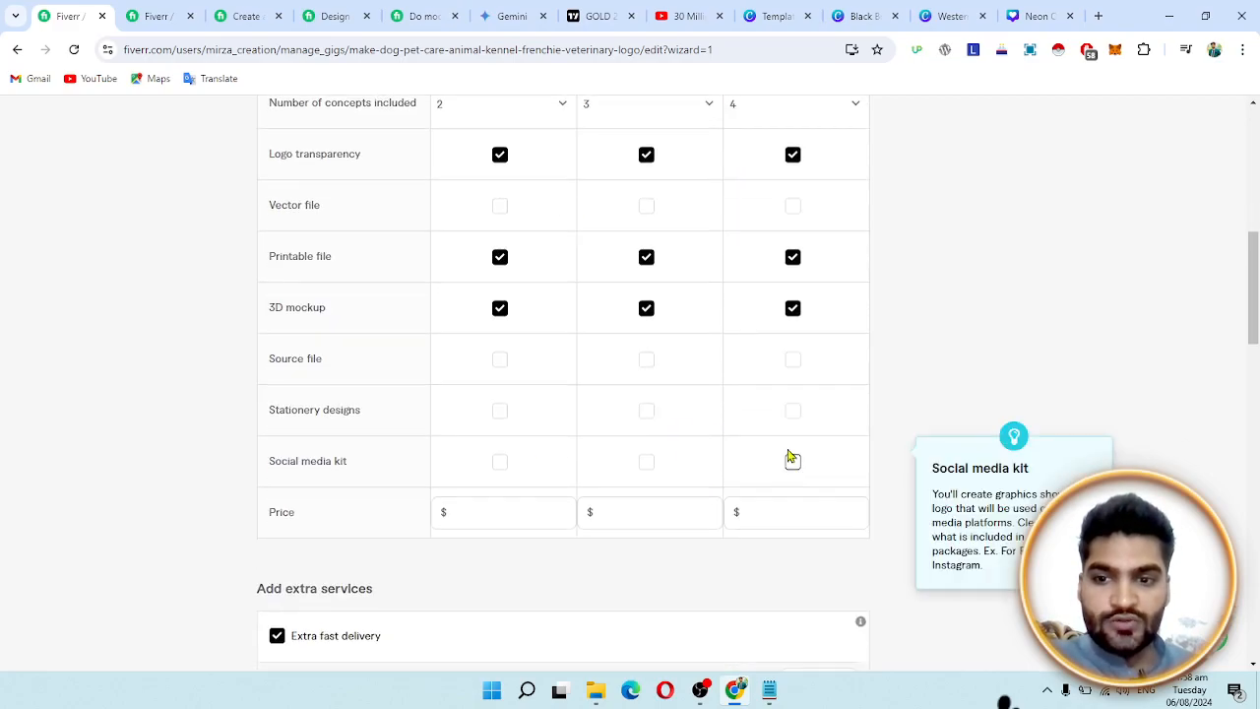
pyautogui.click(646, 360)
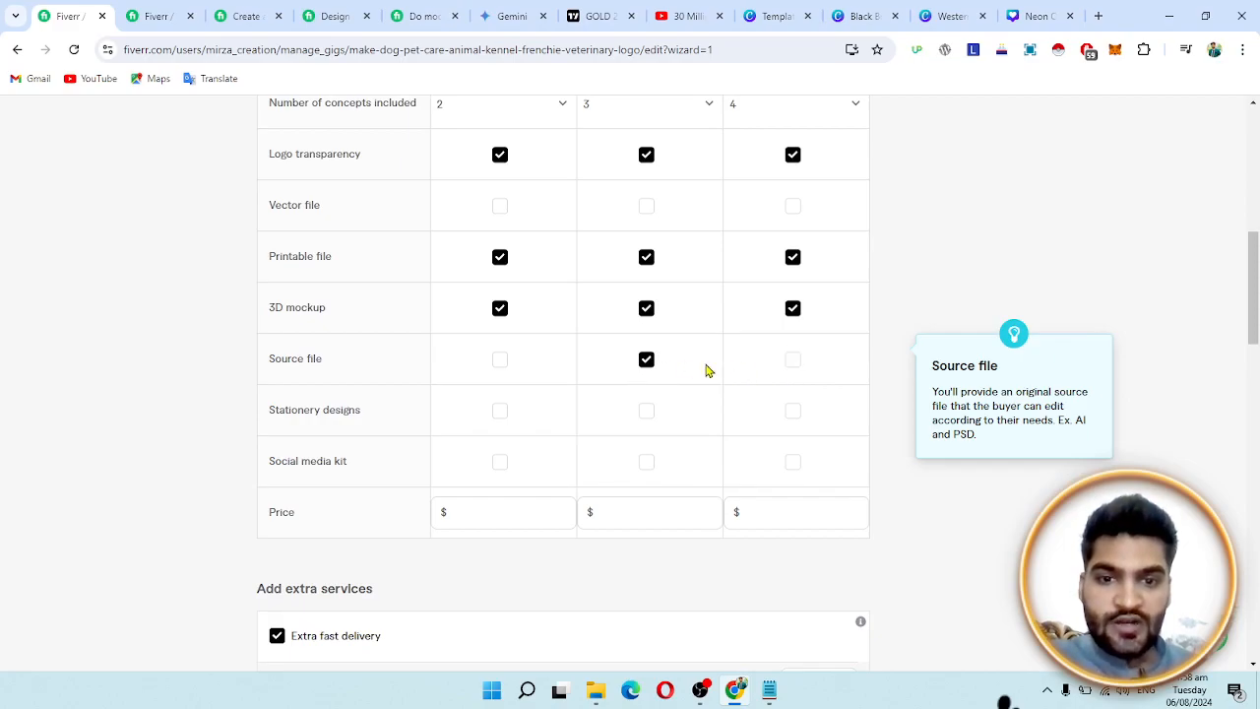
pyautogui.click(793, 362)
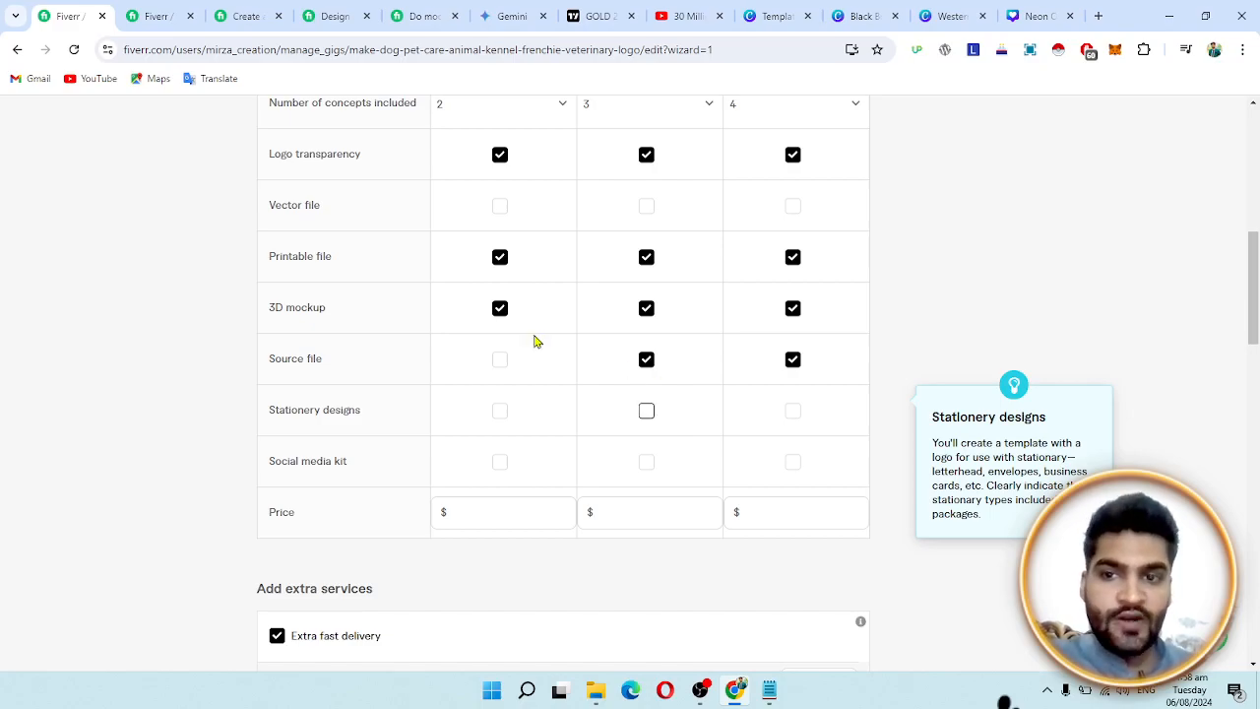
# Include the social media kit and stationery designs in the Premium package only
pyautogui.moveTo(345, 233)
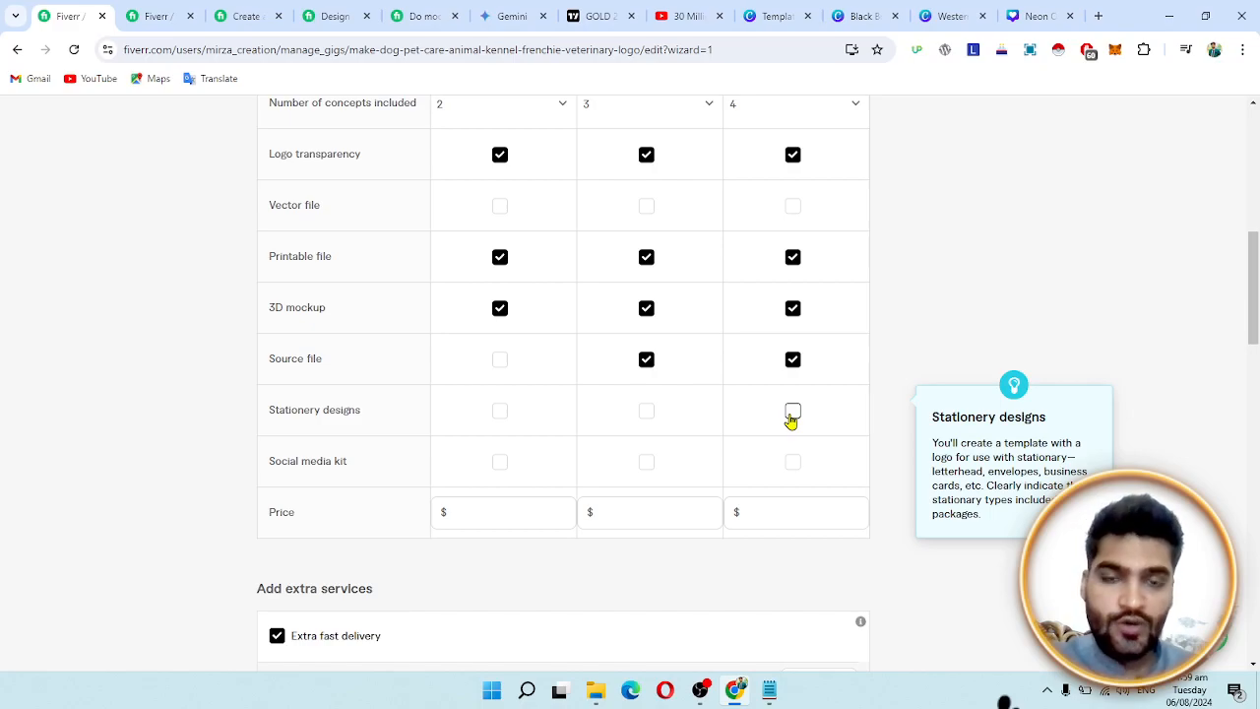
pyautogui.moveTo(793, 460)
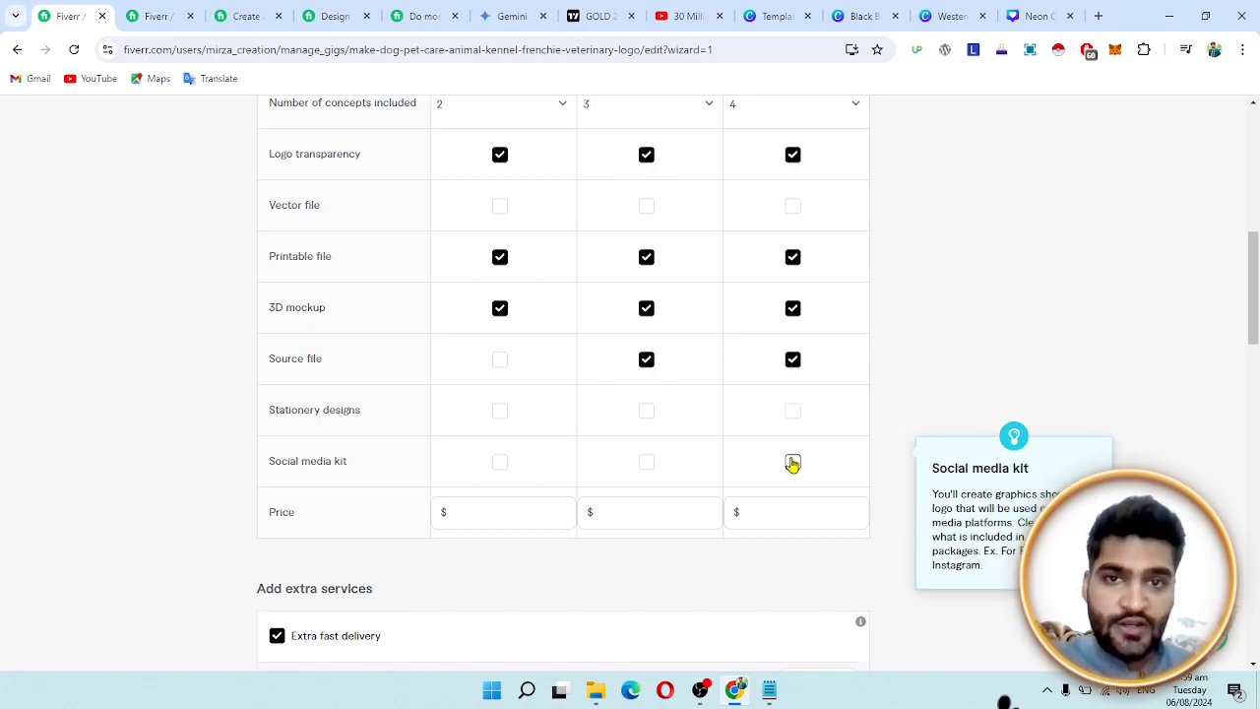
pyautogui.click(793, 463)
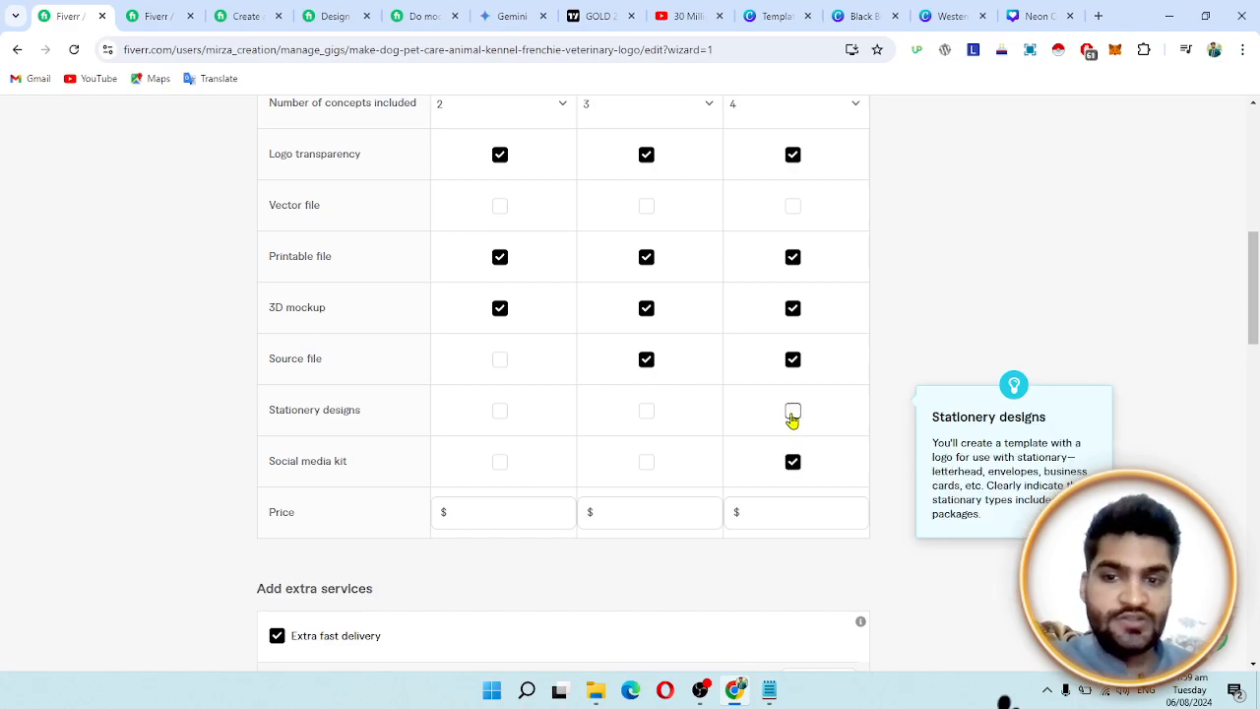
pyautogui.click(793, 414)
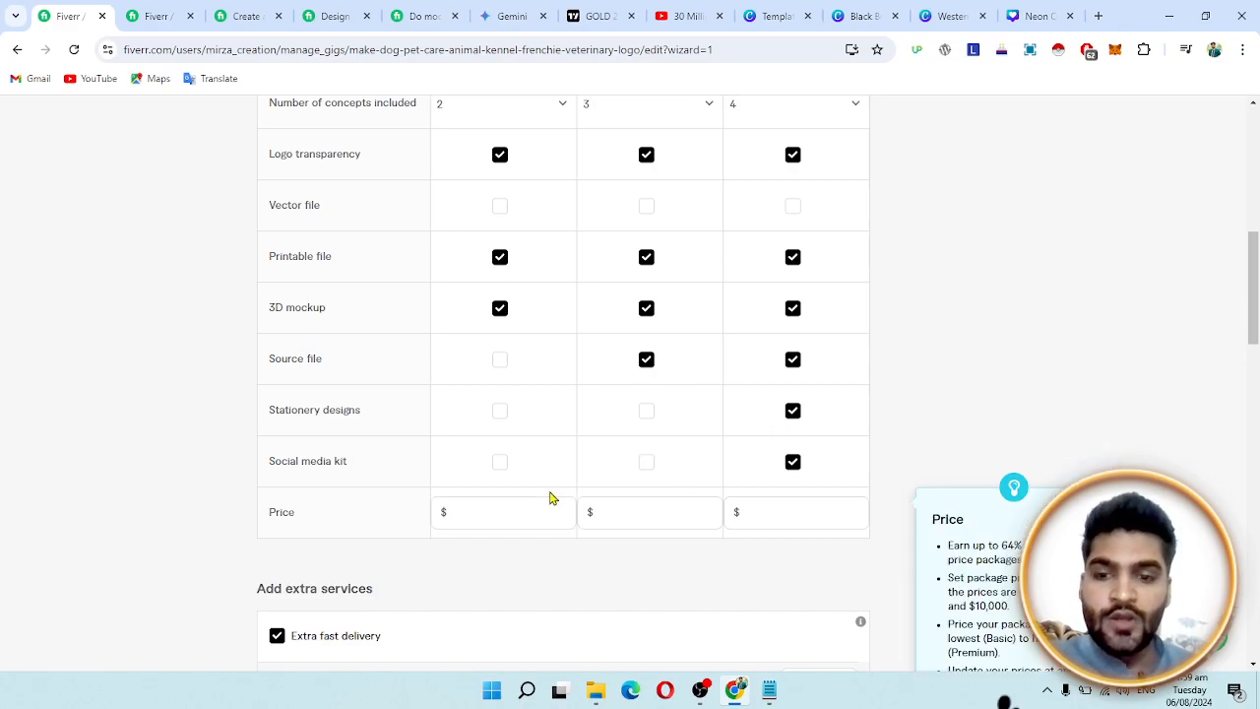
# Set the package prices to $10 for Basic, $15 for Standard and $35 for Premium
pyautogui.write('10')
pyautogui.click(702, 520)
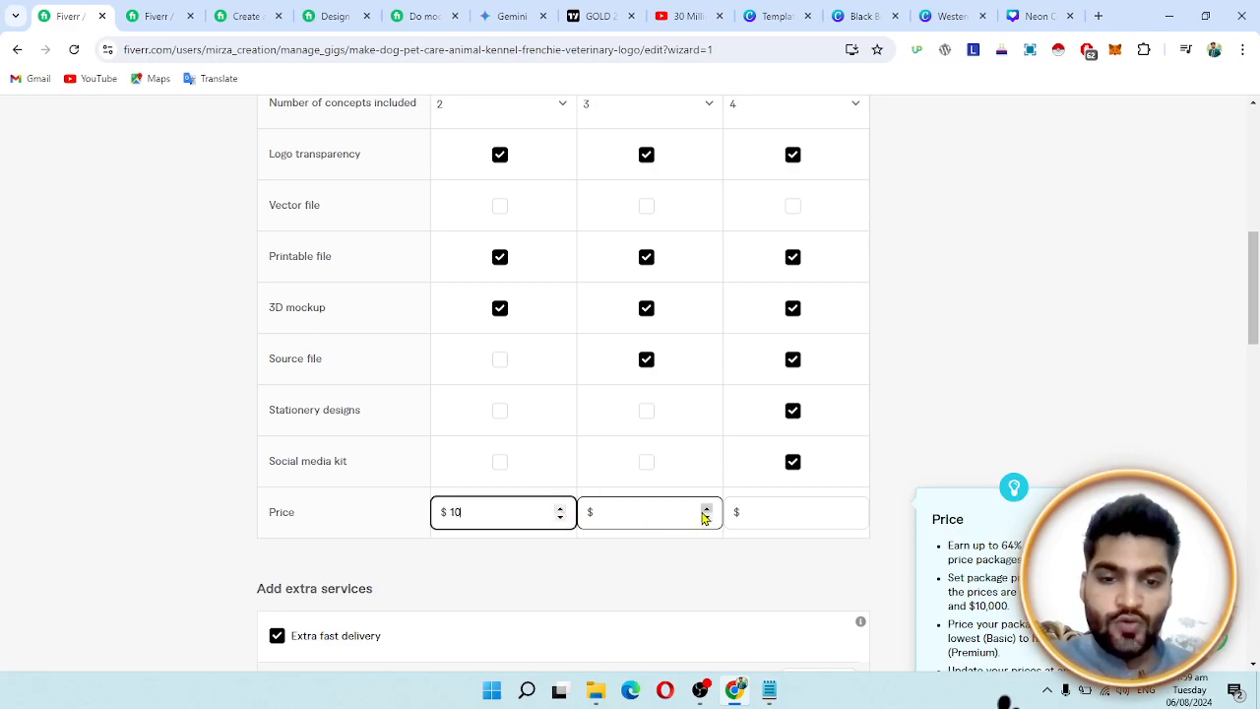
pyautogui.write('5')
pyautogui.click(706, 511)
pyautogui.click(706, 512)
pyautogui.click(852, 512)
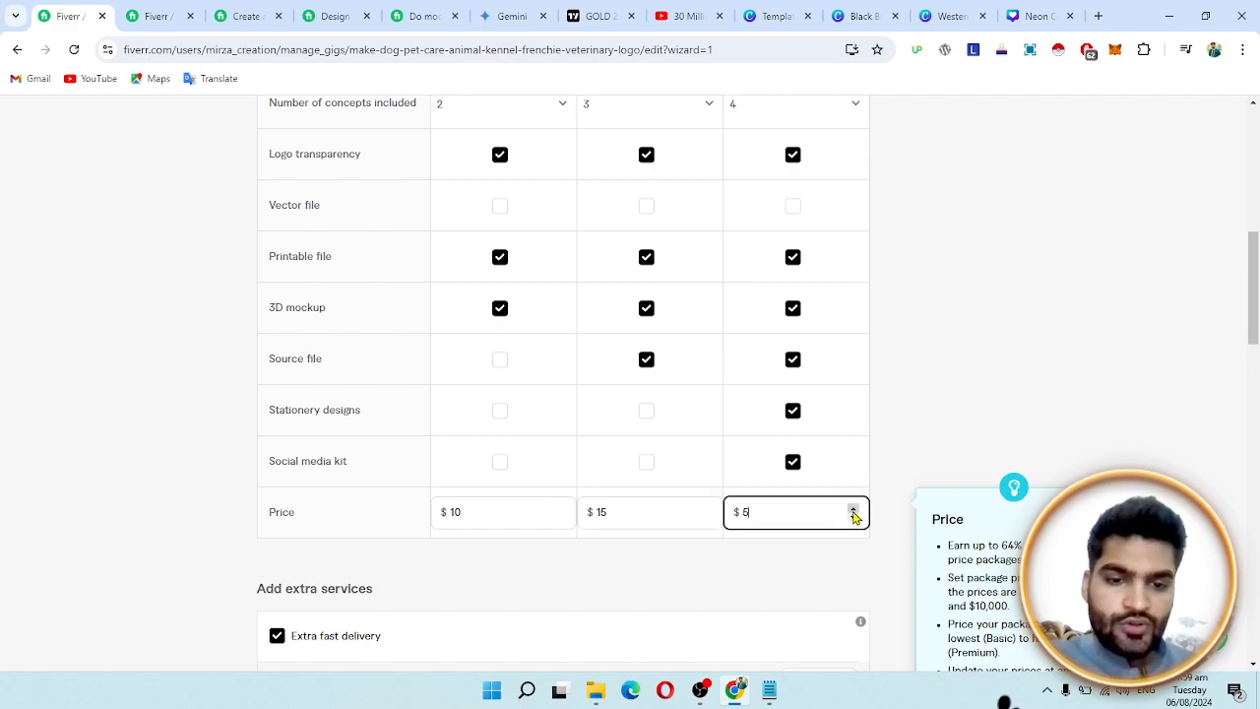
pyautogui.click(853, 511)
pyautogui.click(854, 511)
pyautogui.click(853, 511)
pyautogui.click(853, 511)
pyautogui.click(853, 510)
pyautogui.click(853, 510)
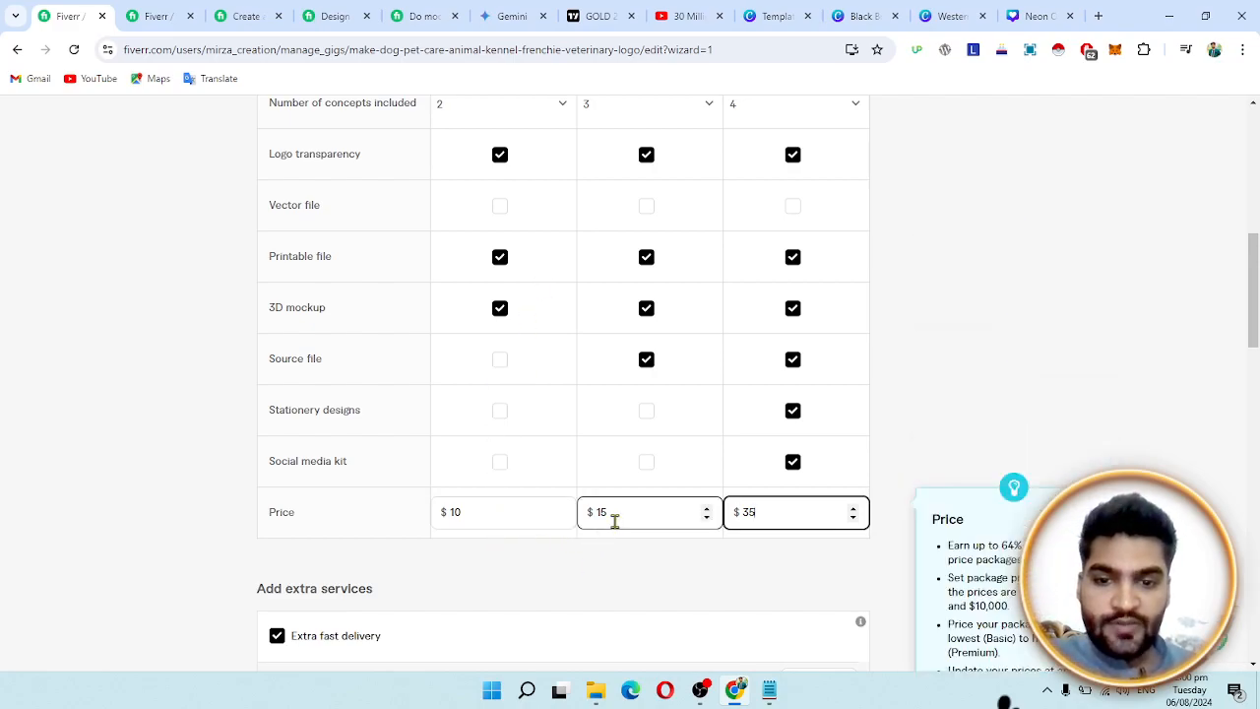
# Try offering extra fast delivery on the Basic package in 1 day for an extra $5
pyautogui.scroll(-2, 613, 521)
pyautogui.scroll(-1, 596, 406)
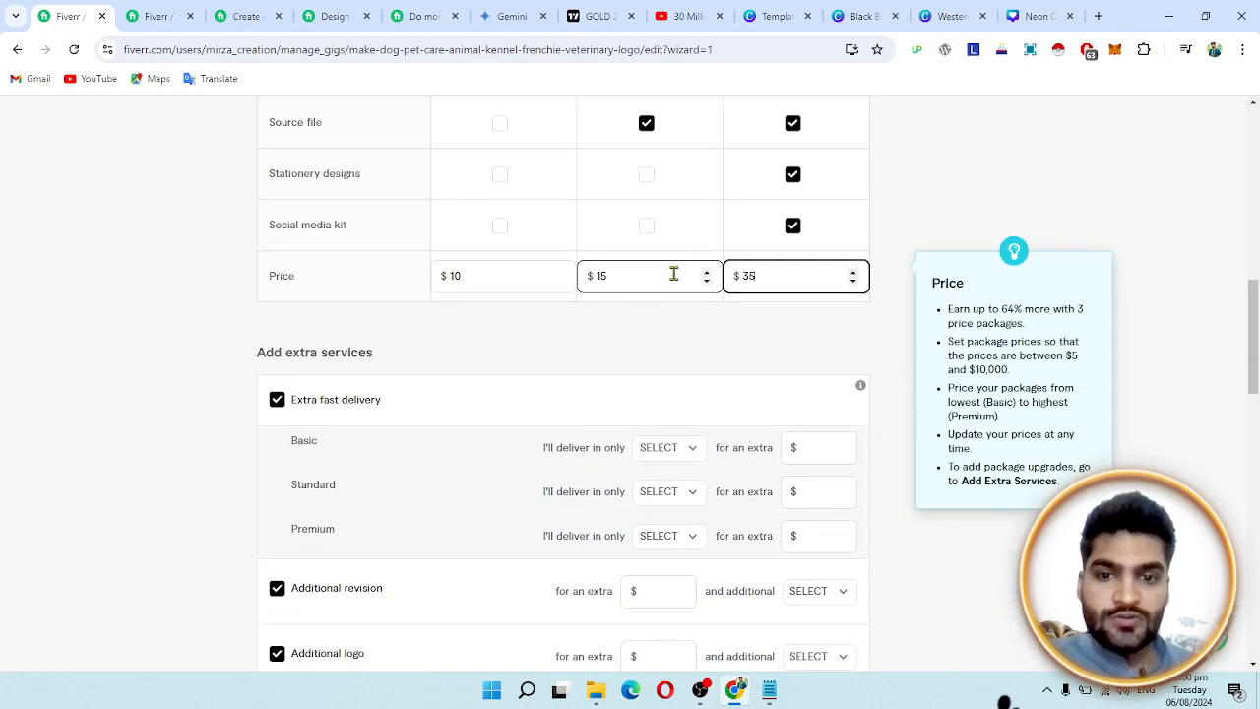
pyautogui.scroll(-1, 604, 341)
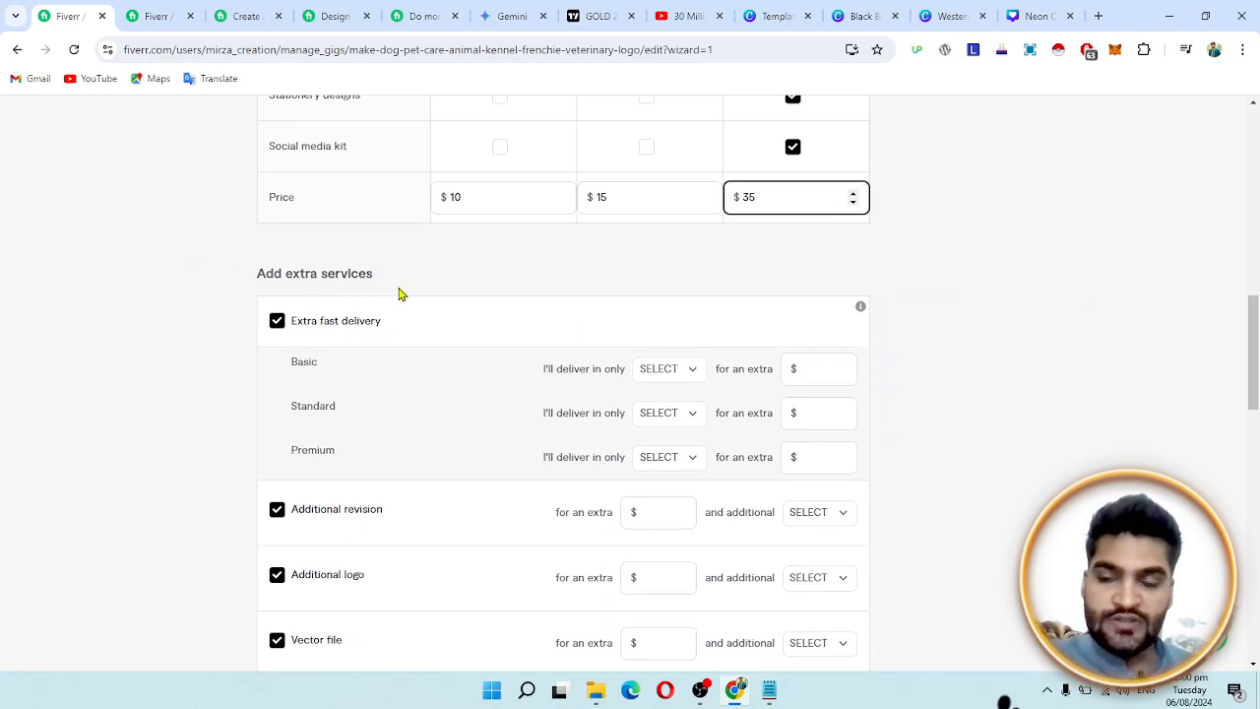
pyautogui.scroll(-2, 396, 292)
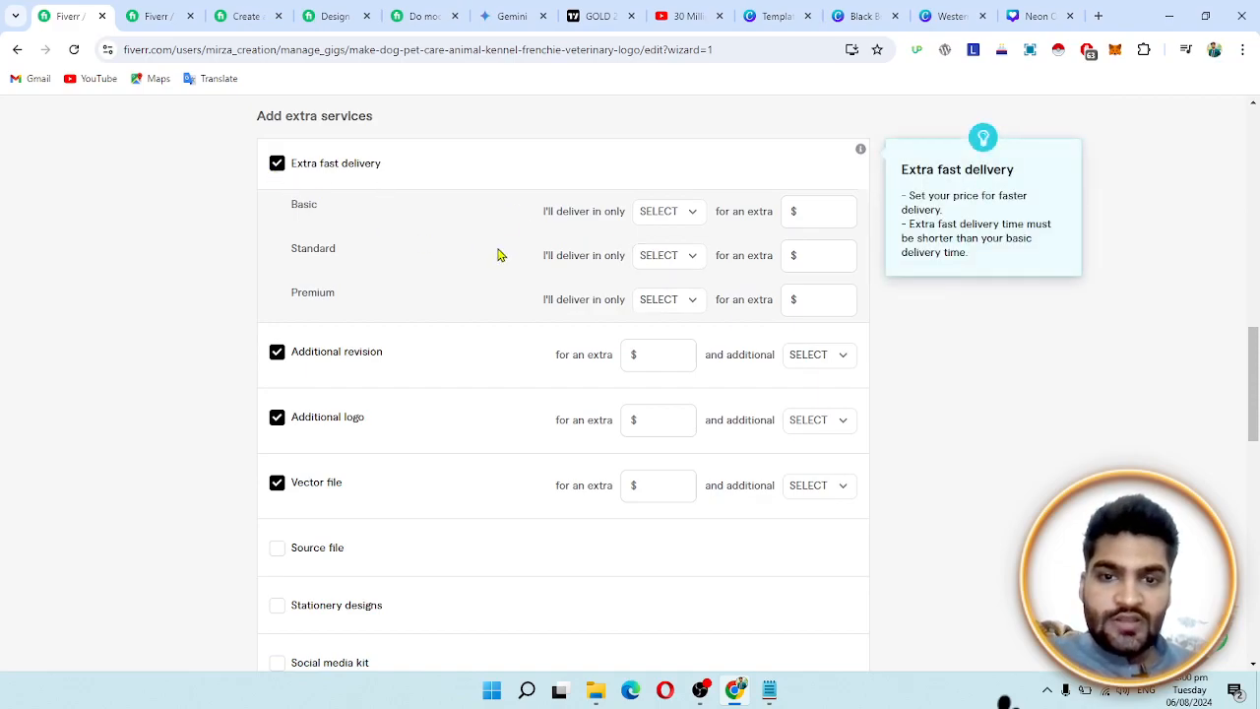
pyautogui.scroll(1, 521, 268)
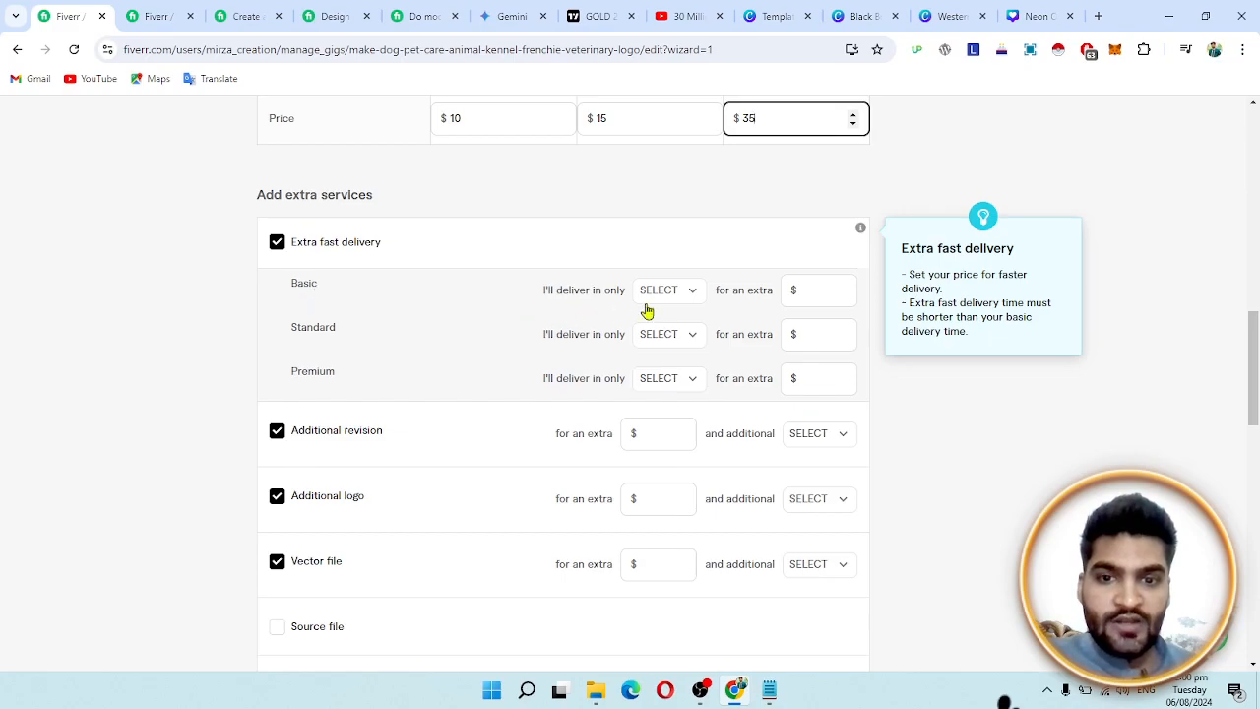
pyautogui.click(681, 293)
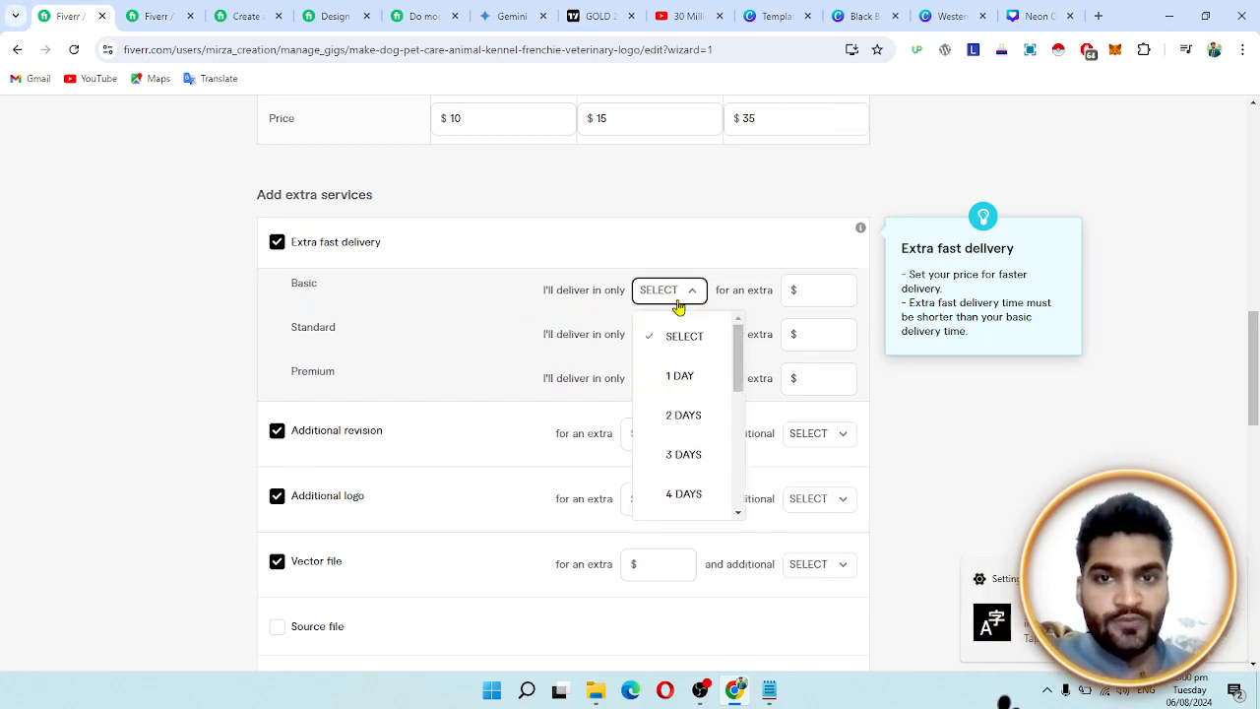
pyautogui.click(677, 379)
pyautogui.click(847, 291)
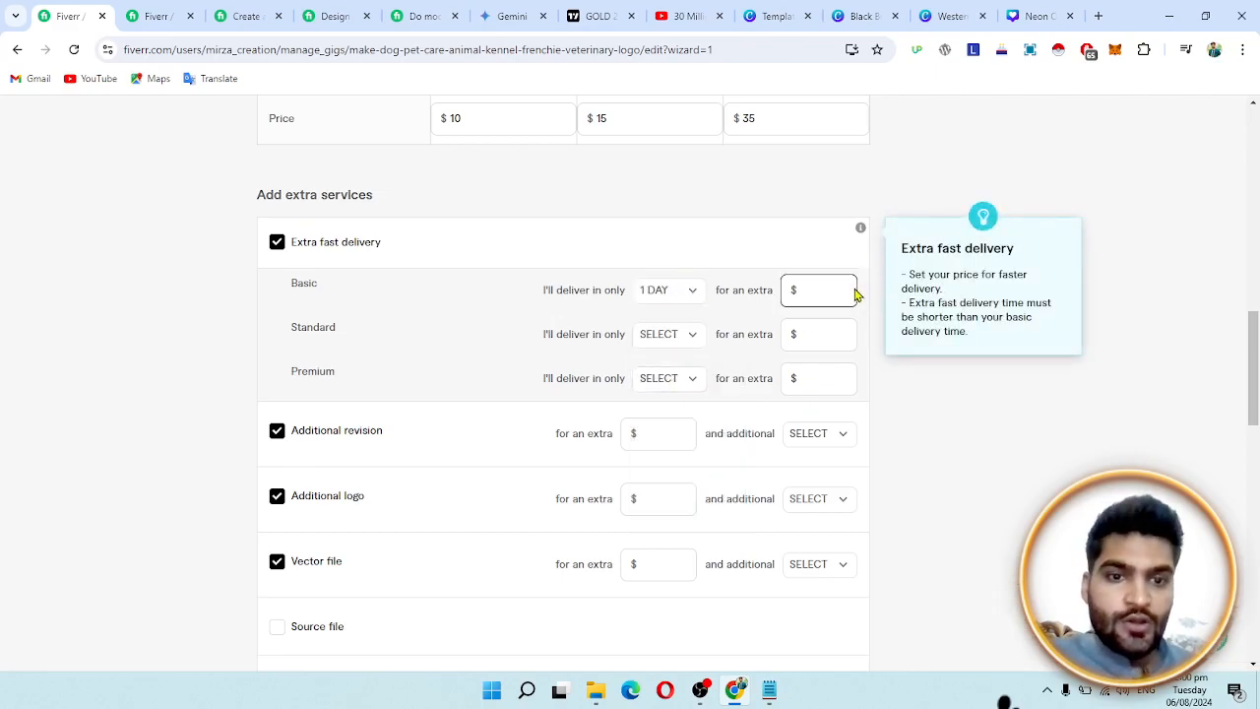
pyautogui.click(841, 288)
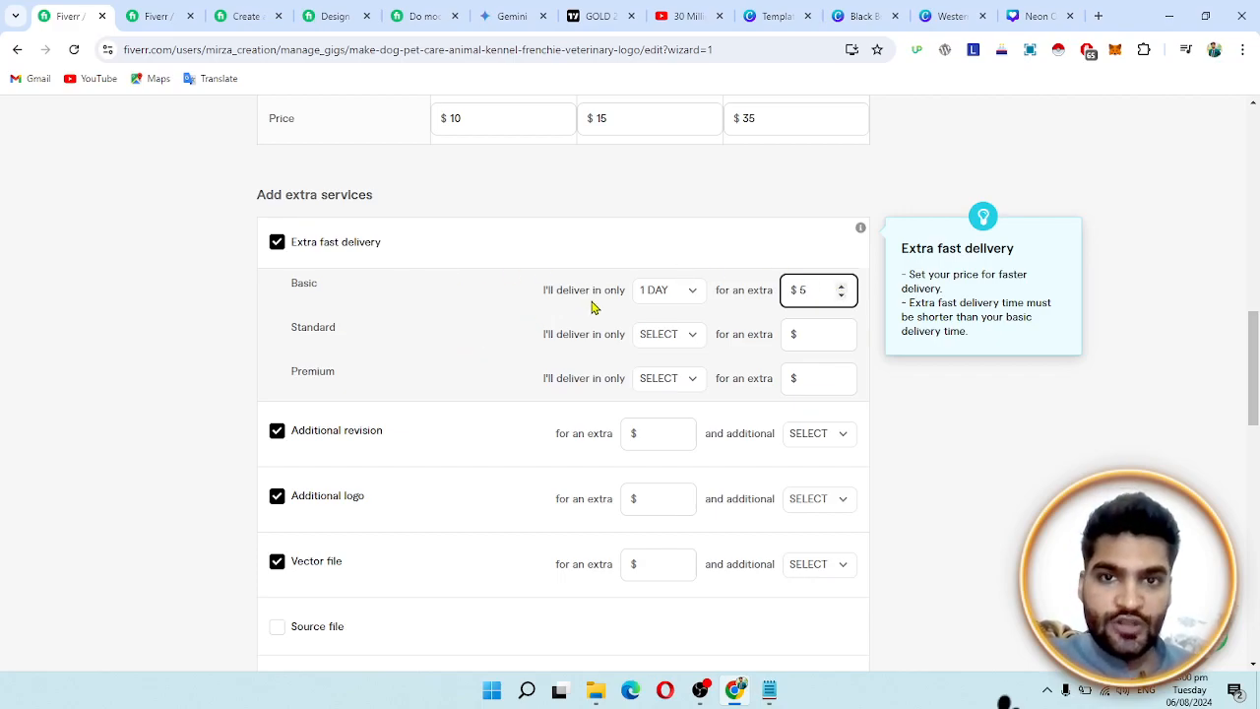
pyautogui.click(680, 300)
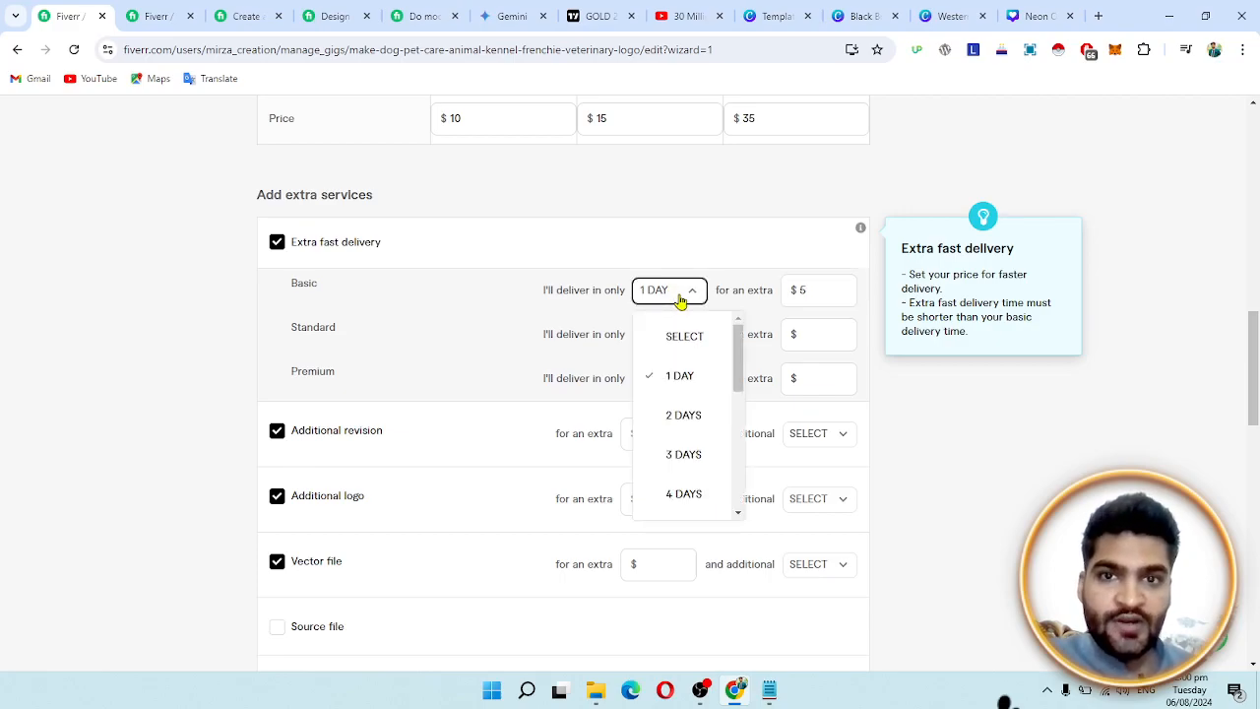
pyautogui.click(680, 375)
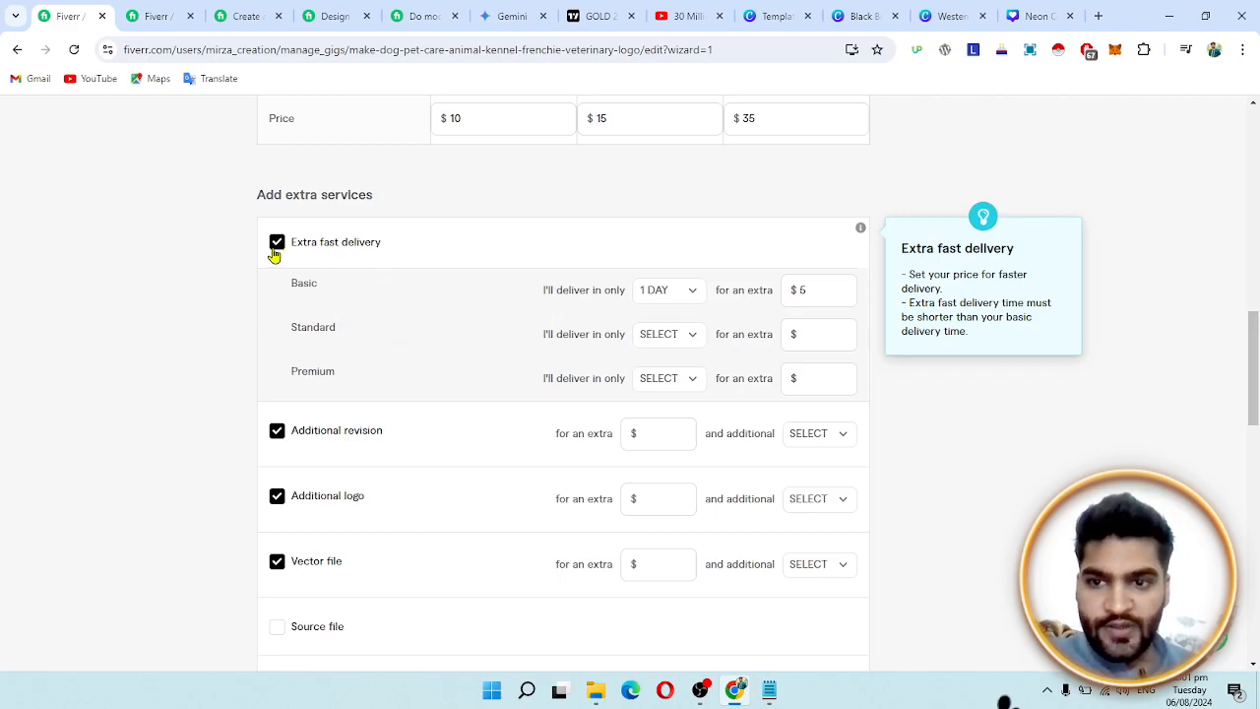
# Clear the Basic delivery time under Extra fast delivery and turn that extra service off
pyautogui.click(695, 298)
pyautogui.click(837, 293)
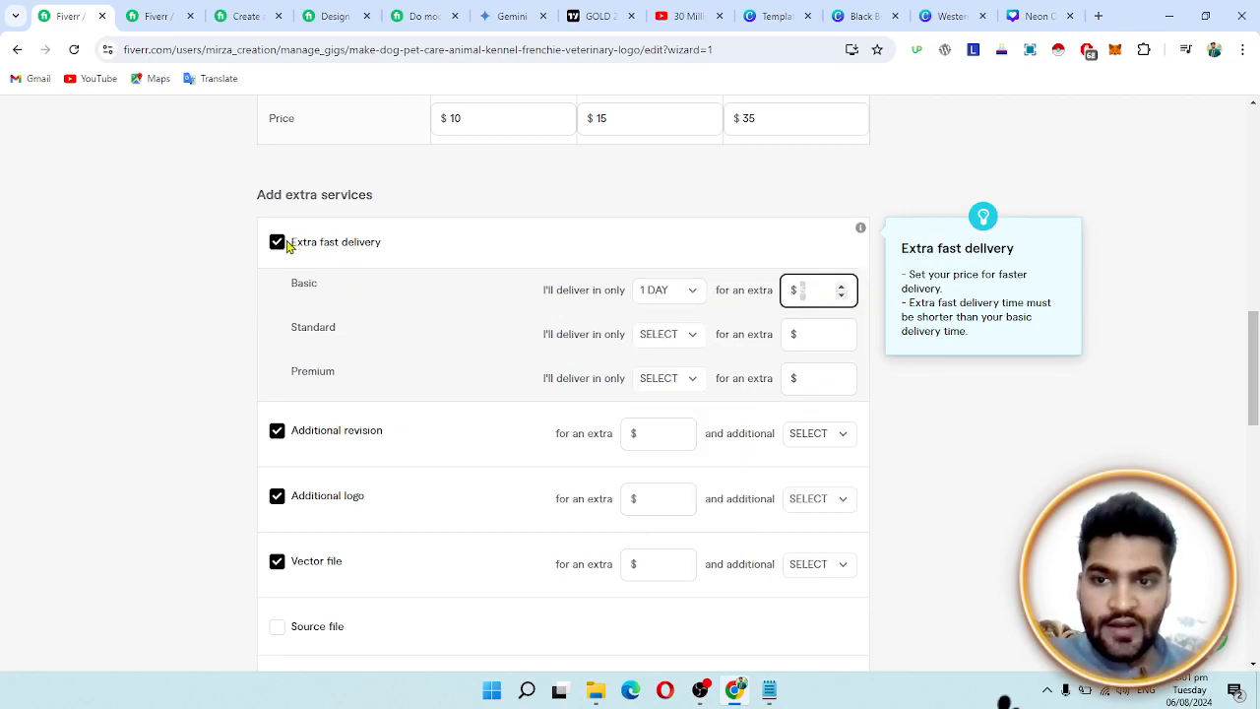
pyautogui.click(693, 297)
pyautogui.click(677, 338)
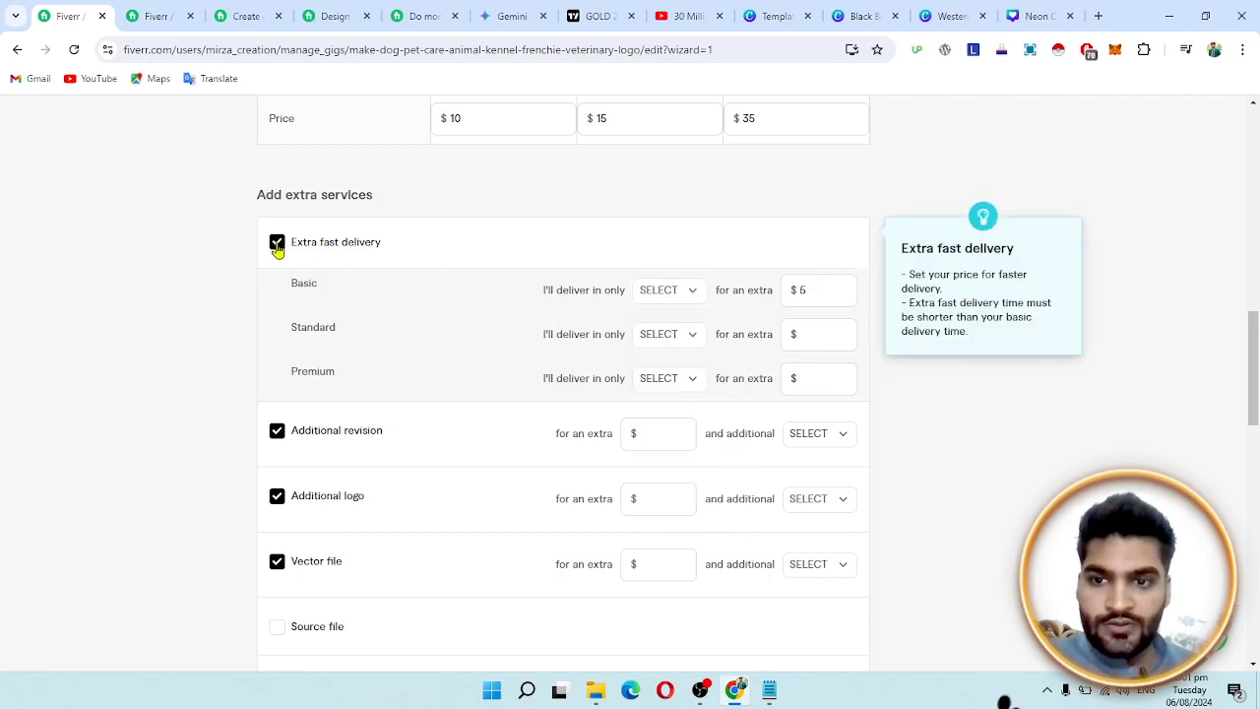
pyautogui.click(276, 246)
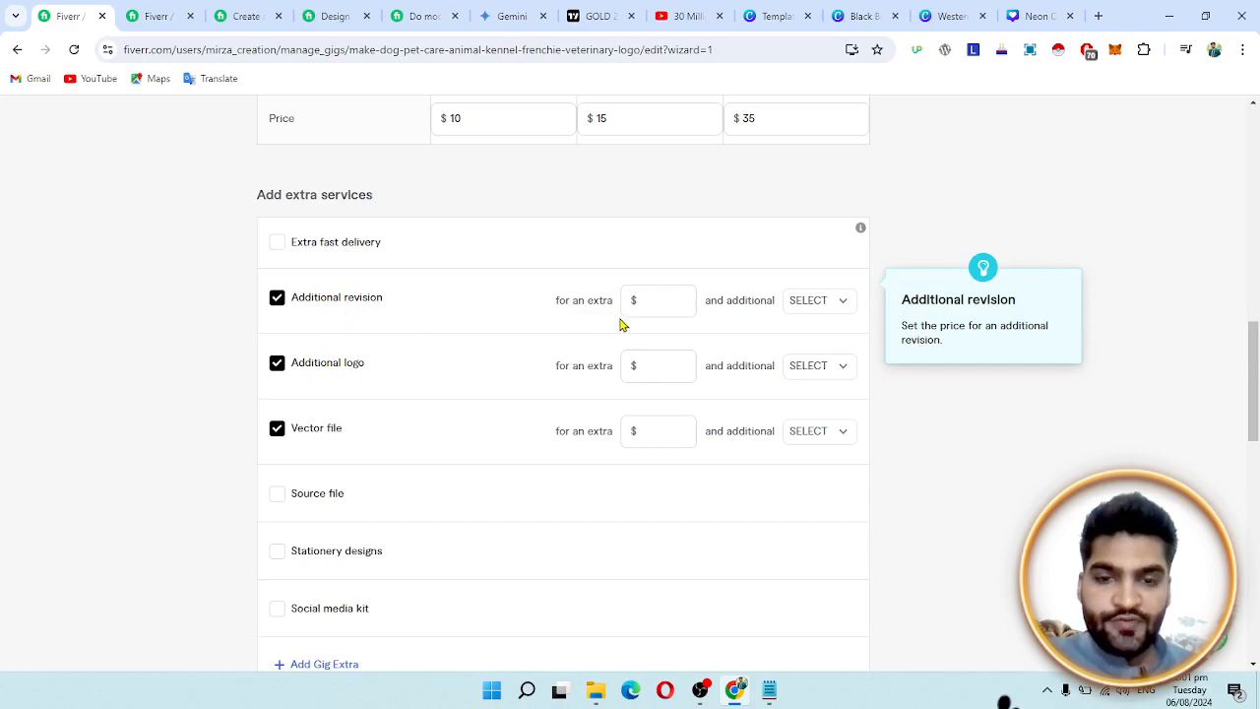
# Try pricing the Additional revision extra at $5 and check its options for additional days
pyautogui.click(682, 299)
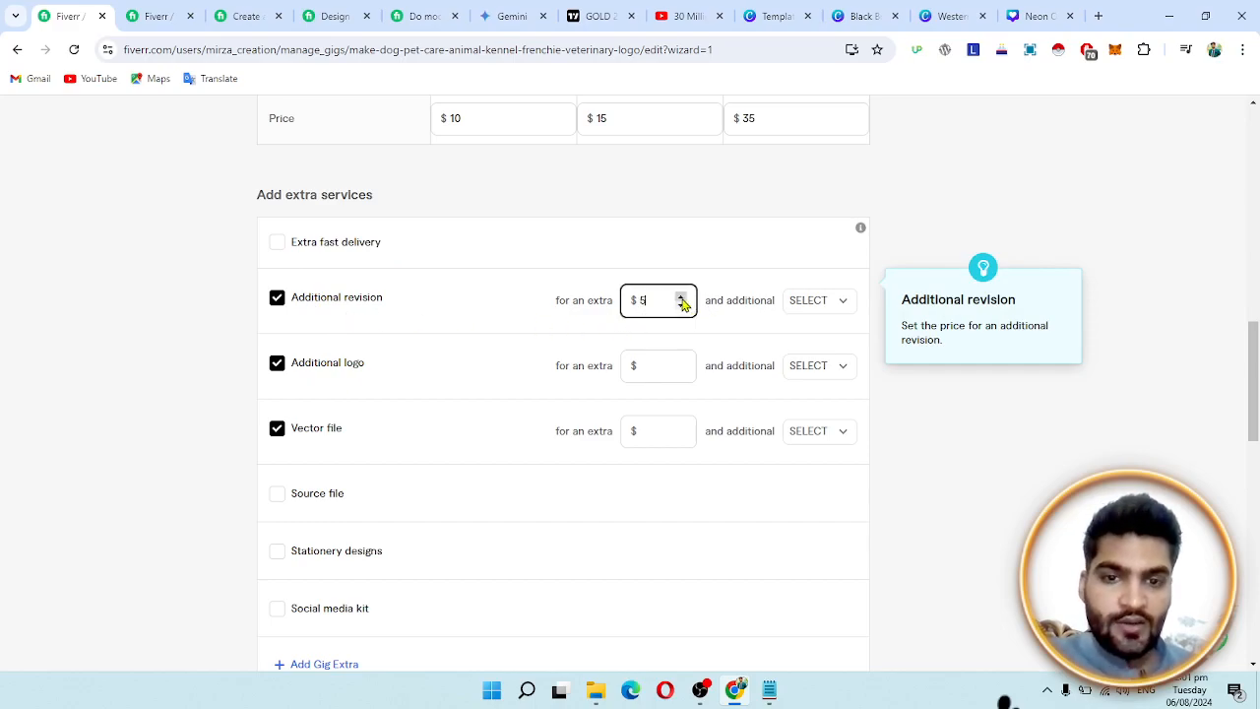
pyautogui.click(831, 305)
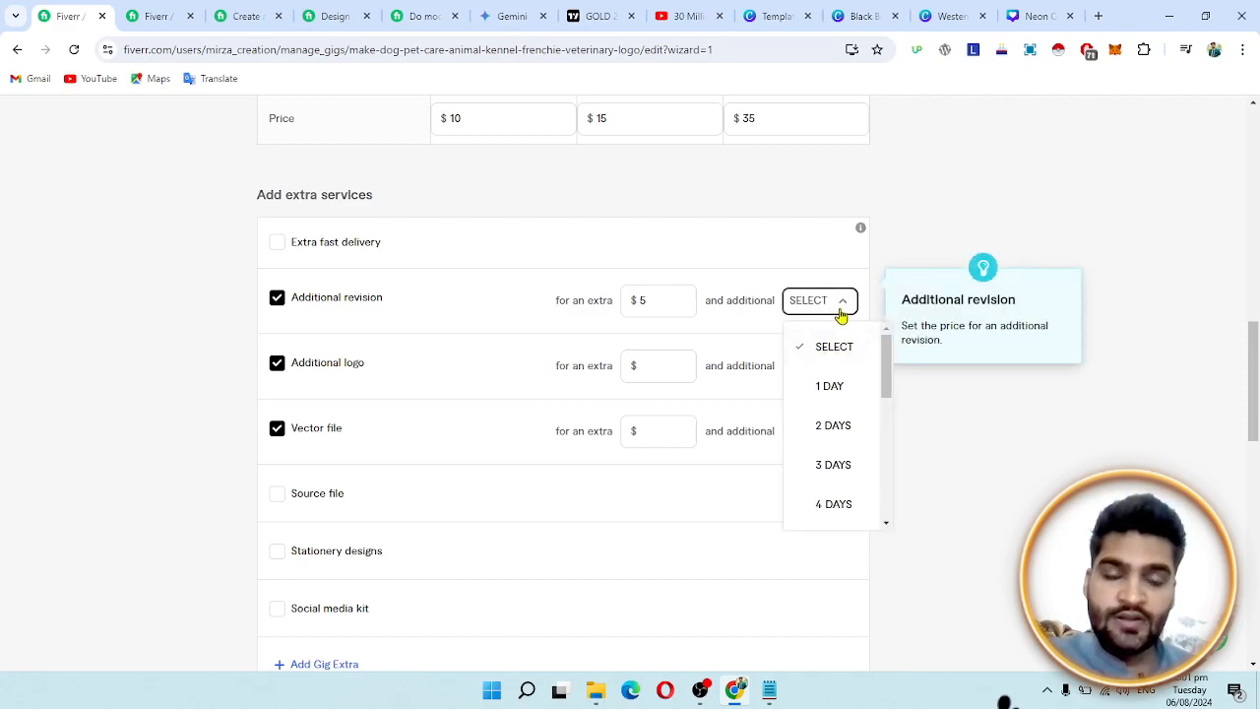
pyautogui.click(836, 311)
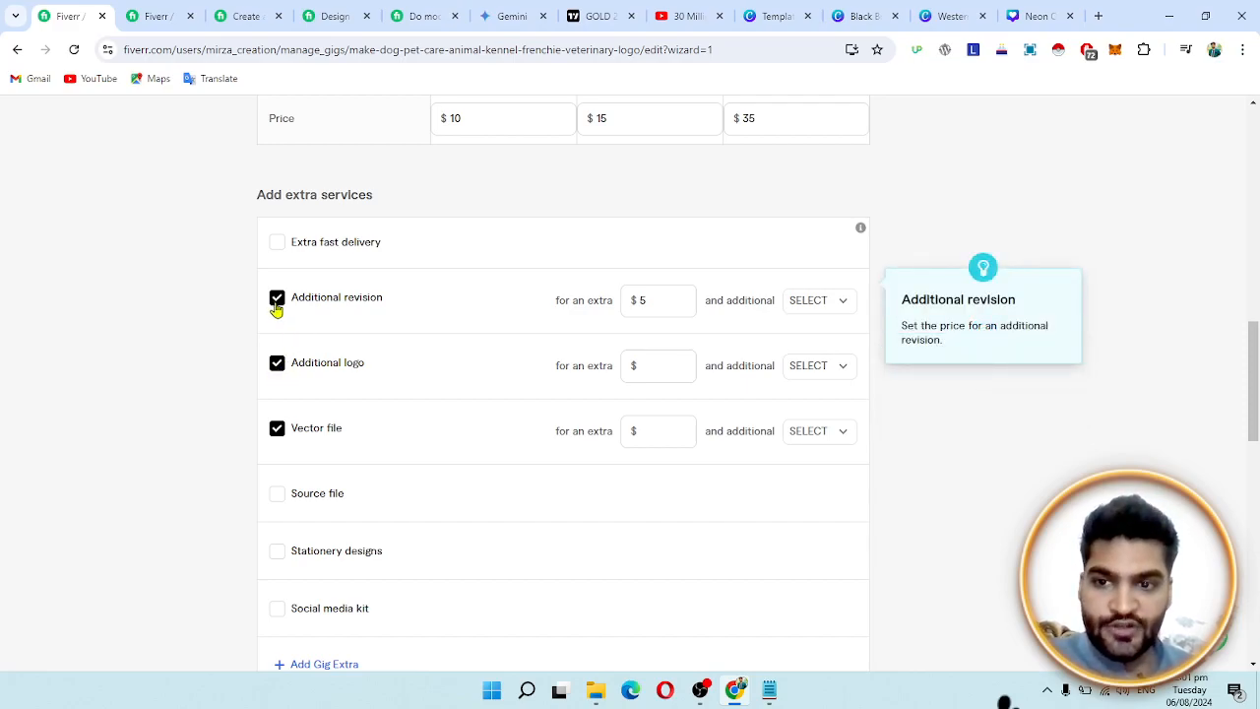
# Turn off the Additional revision extra and price the Additional logo and Vector file extras at $5 each
pyautogui.click(277, 299)
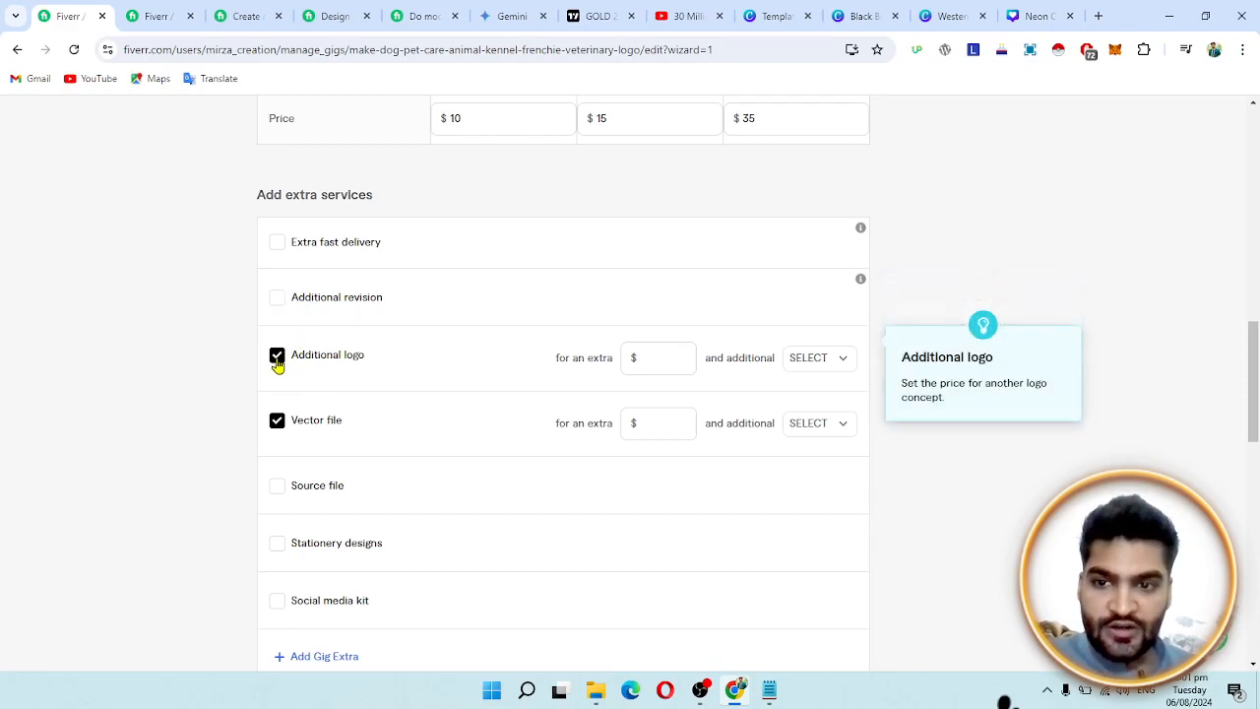
pyautogui.click(655, 354)
pyautogui.write('5')
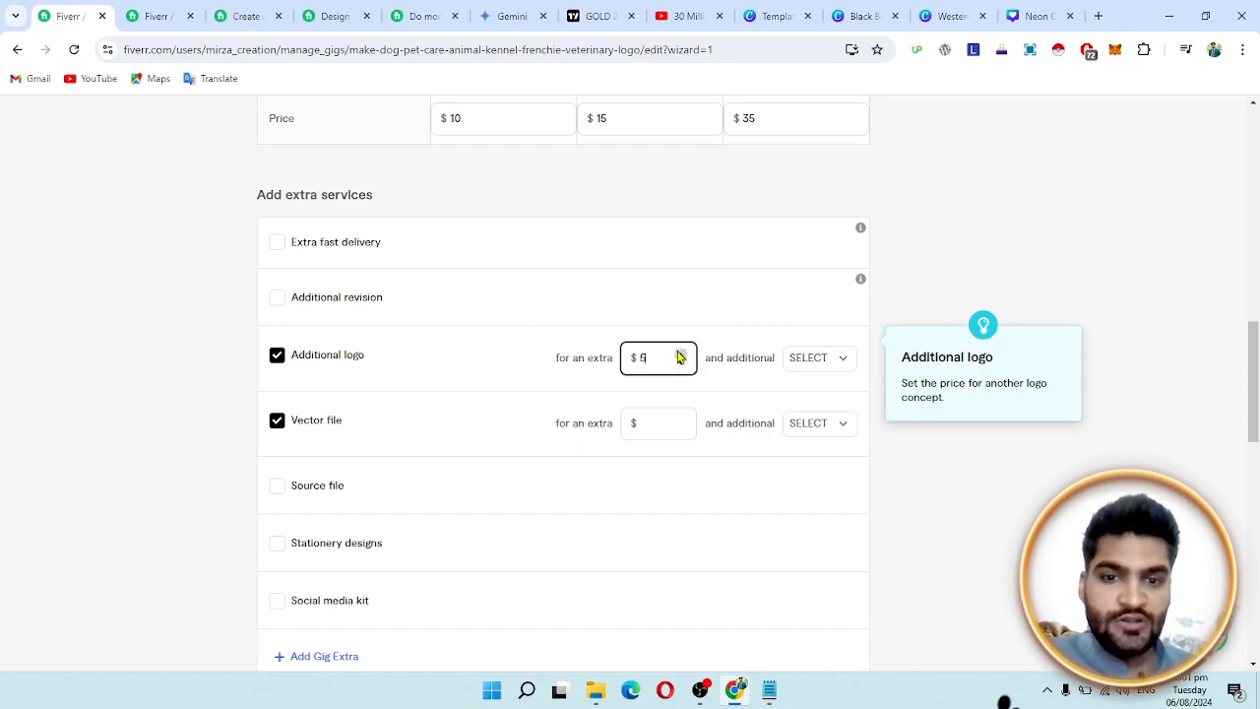
pyautogui.scroll(-1, 382, 340)
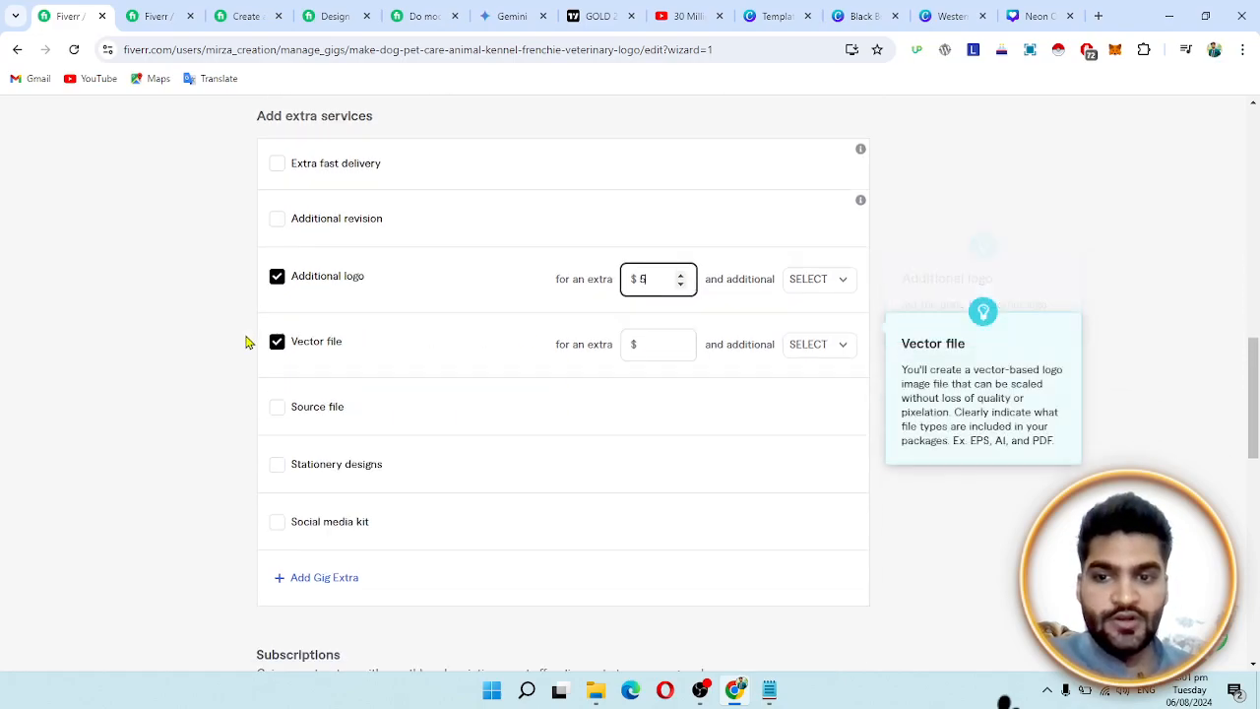
pyautogui.click(682, 341)
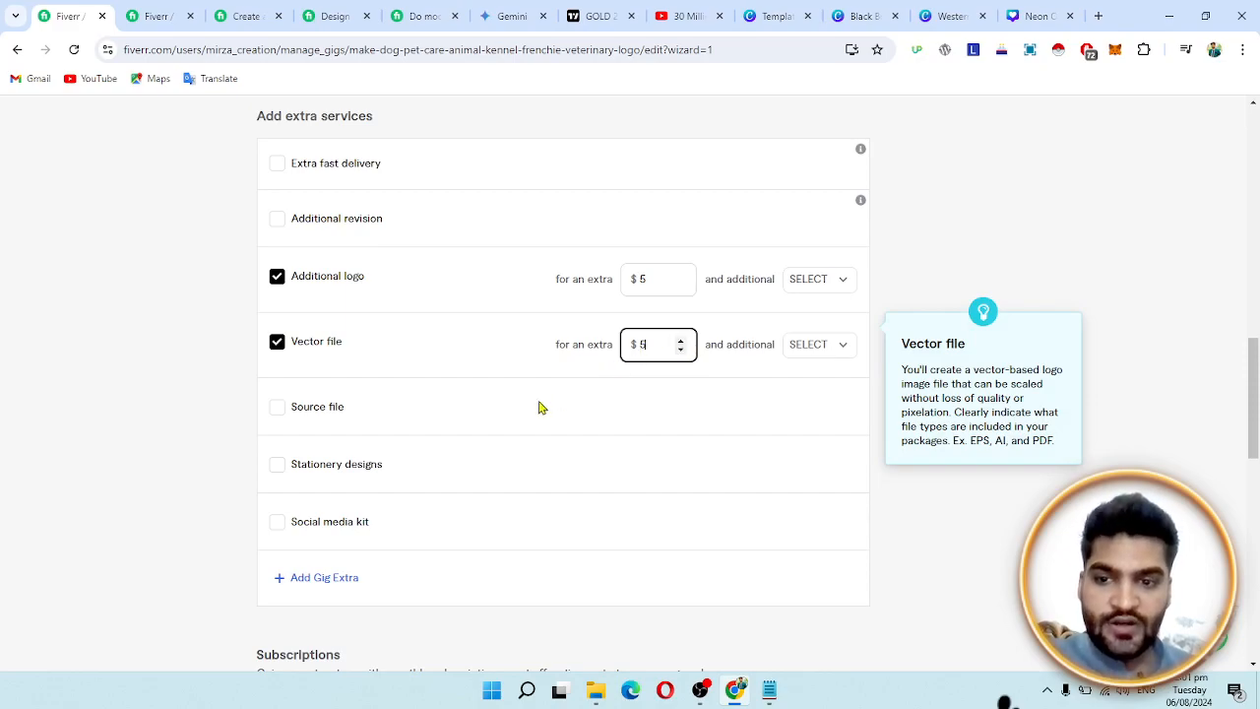
# Offer the source file as an extra service for an extra $5, checking which packages already include it
pyautogui.click(280, 408)
pyautogui.click(279, 409)
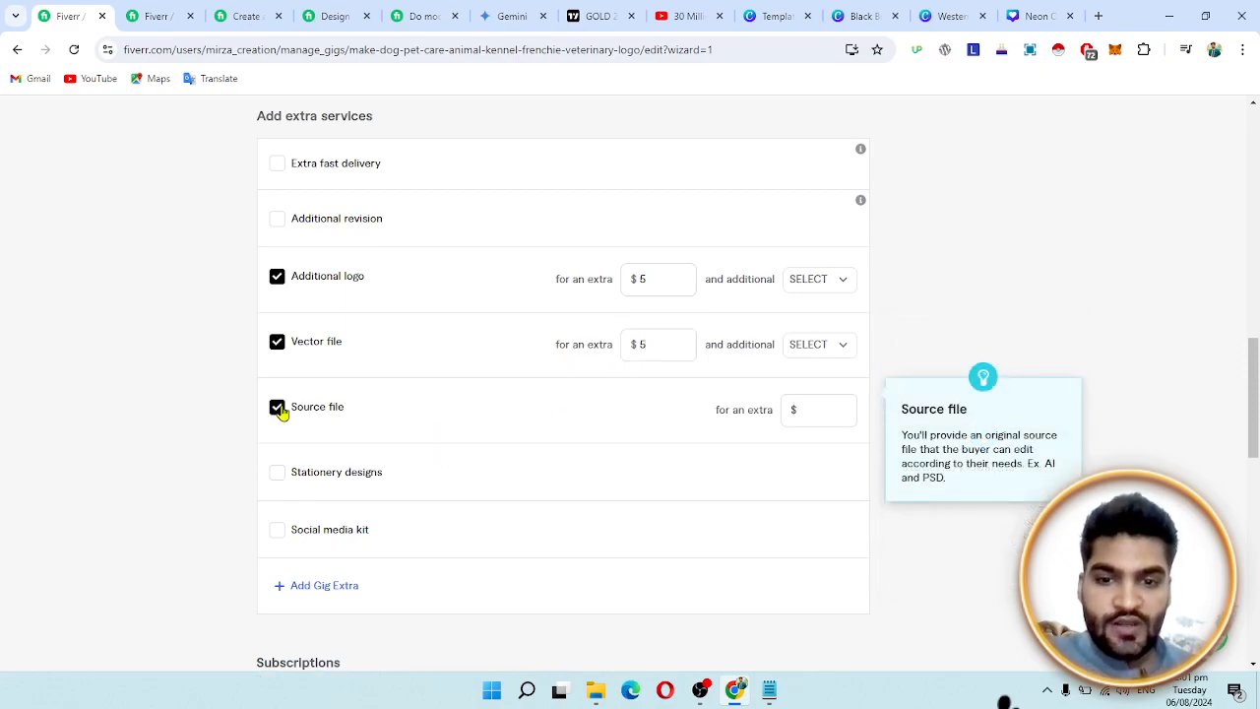
pyautogui.scroll(6, 421, 435)
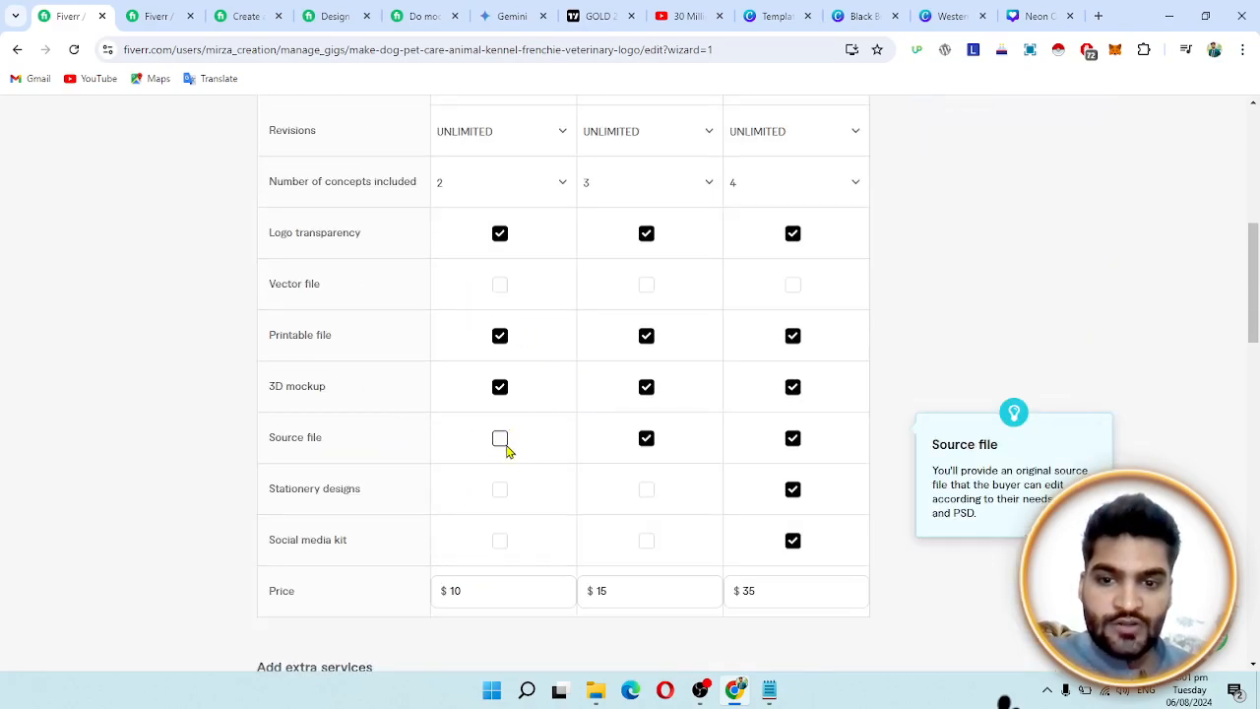
pyautogui.scroll(-5, 520, 512)
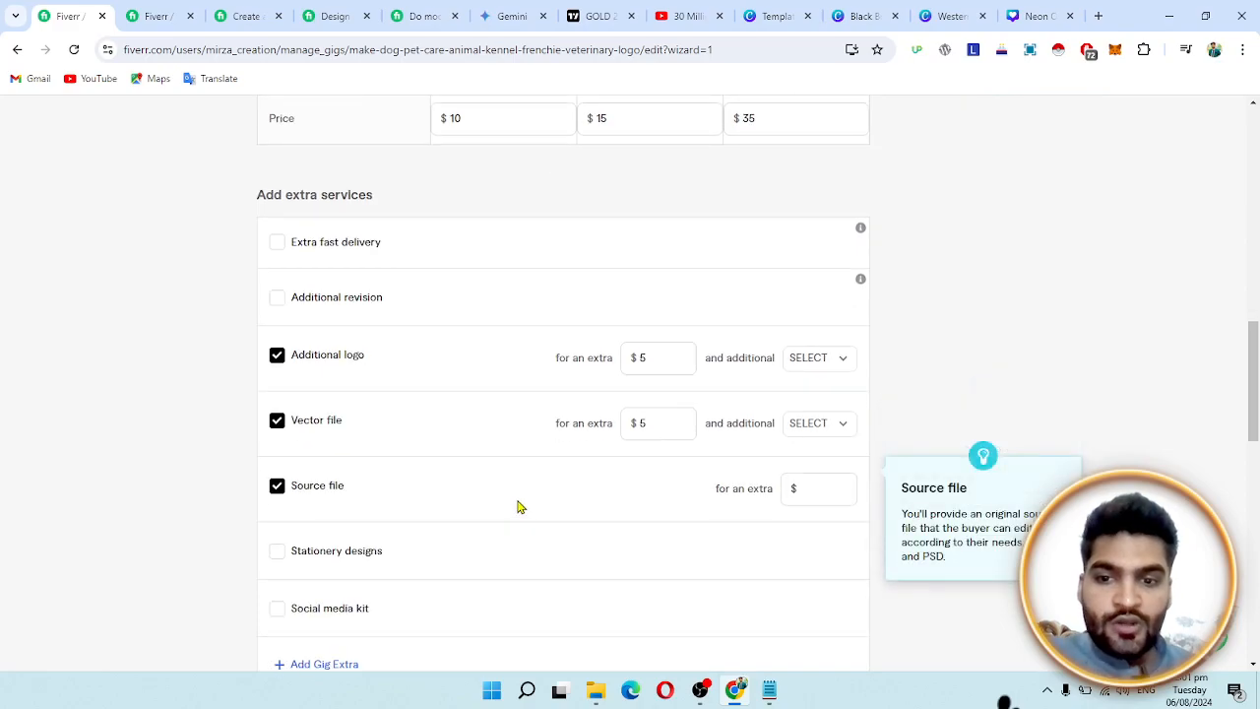
pyautogui.click(818, 489)
pyautogui.write('5')
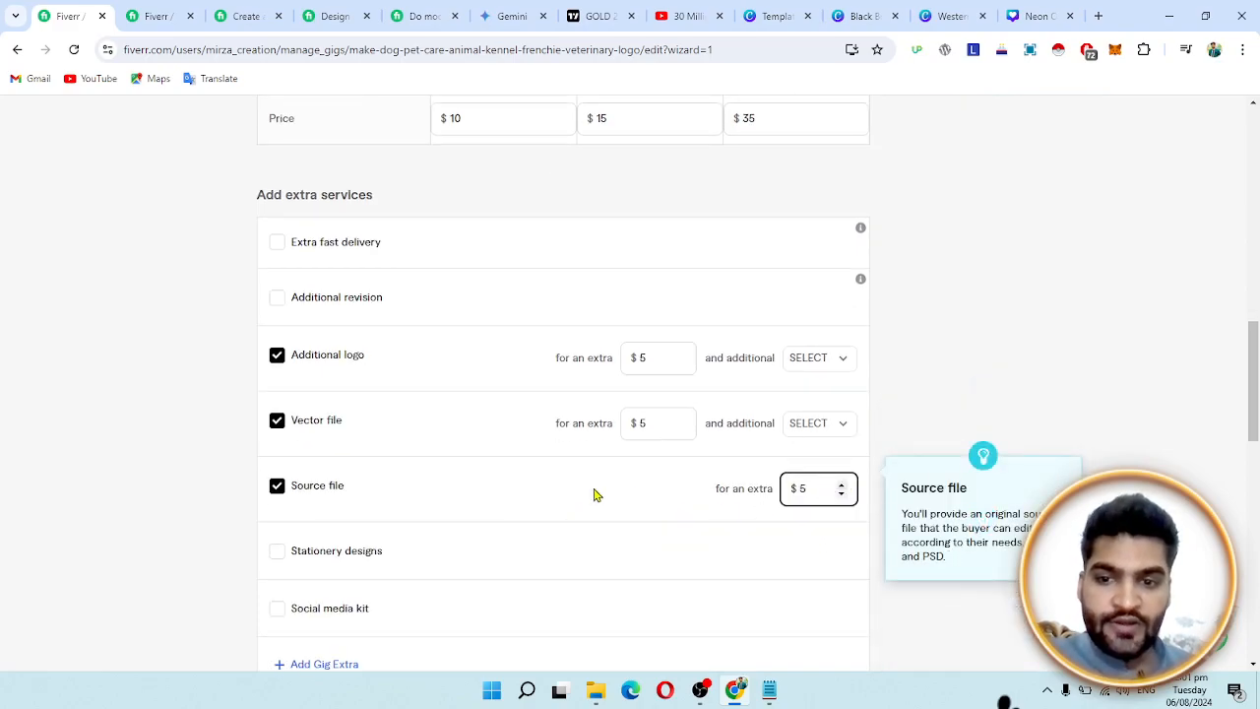
# Offer Stationery designs as an extra service for an extra $5, checking which packages already include it
pyautogui.scroll(-3, 656, 464)
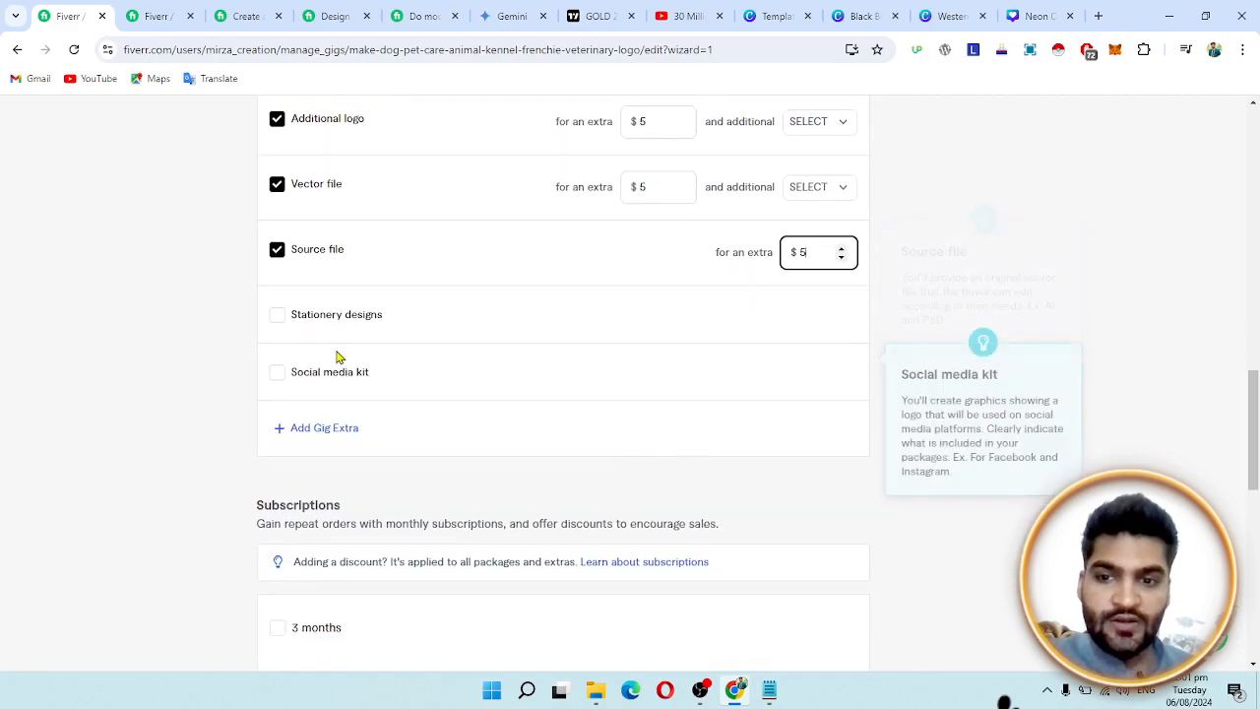
pyautogui.click(276, 320)
pyautogui.scroll(7, 296, 315)
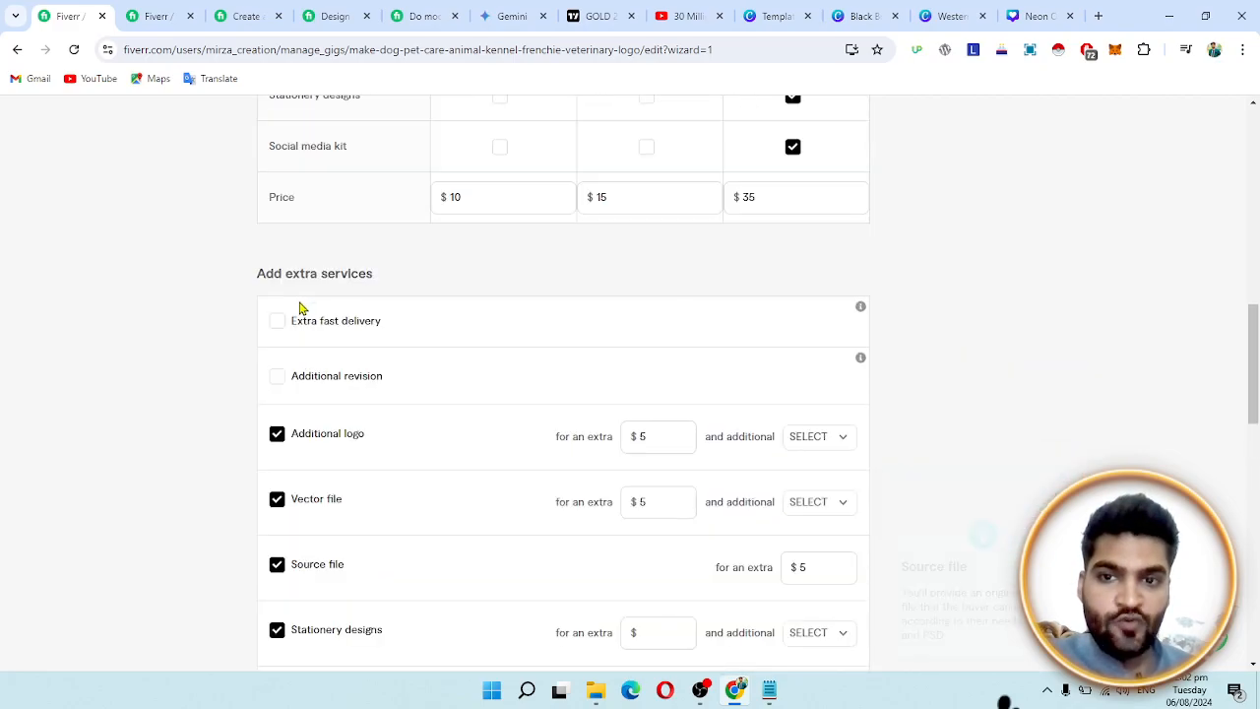
pyautogui.click(480, 425)
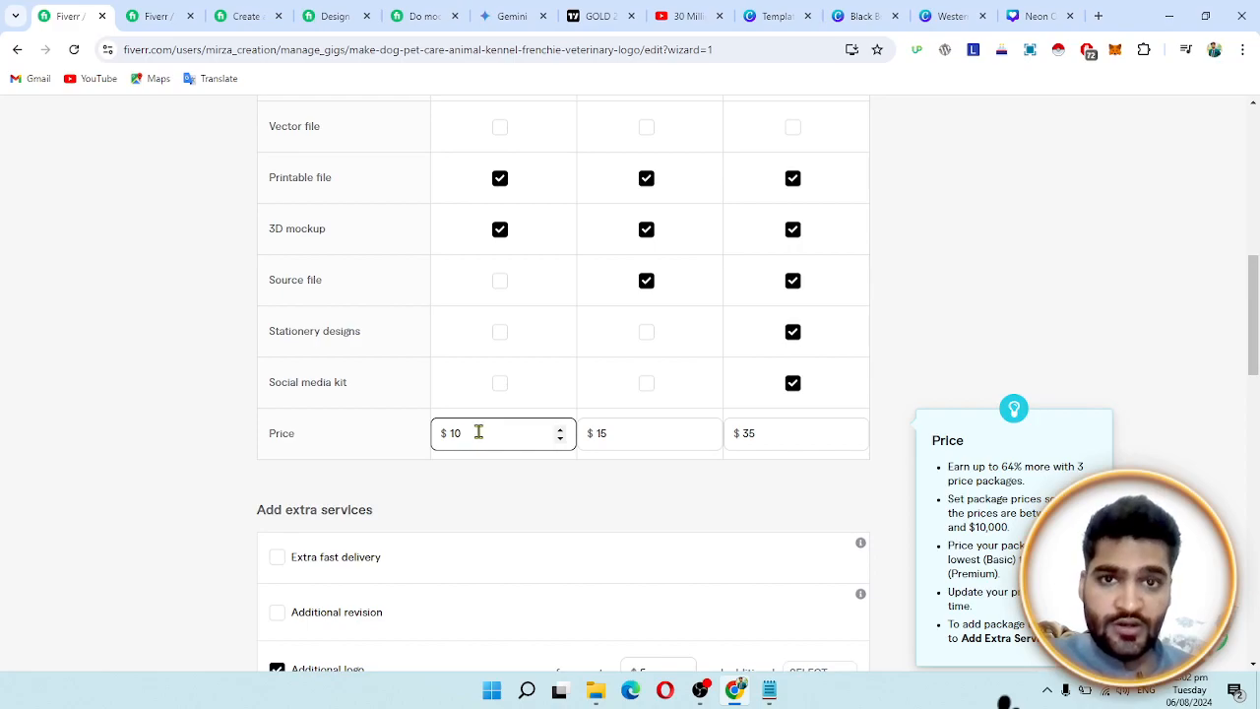
pyautogui.scroll(-4, 478, 433)
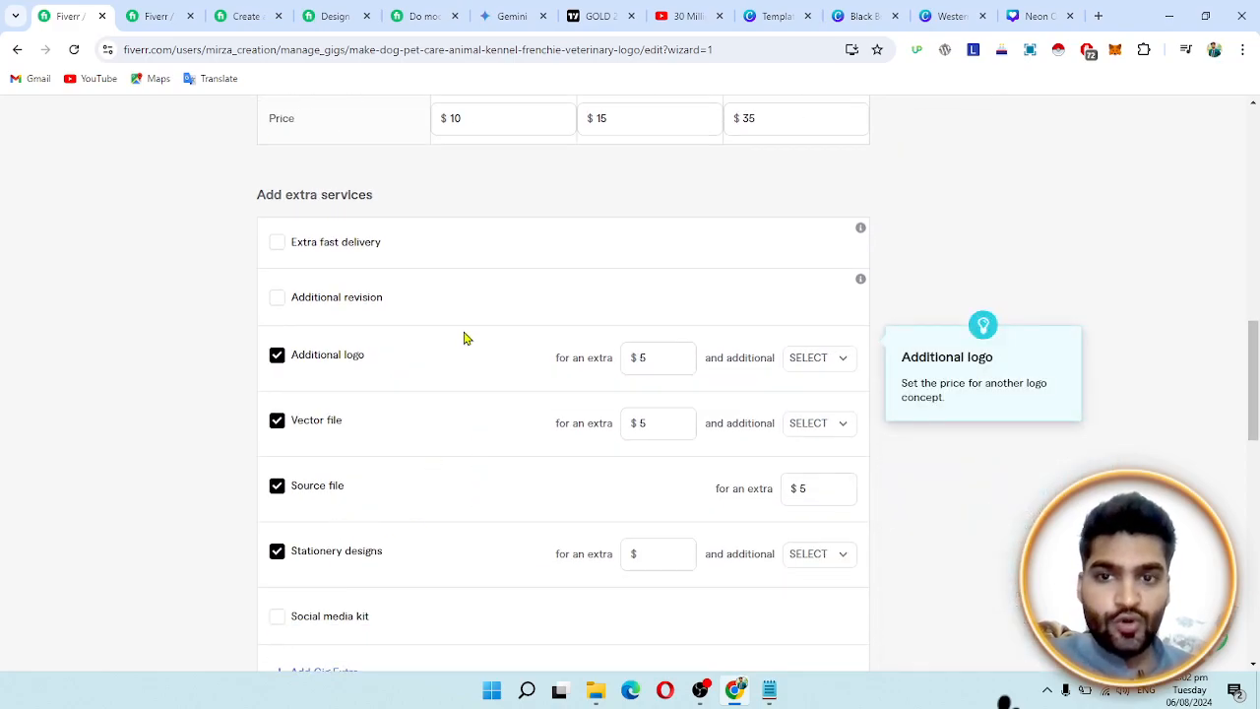
pyautogui.scroll(-2, 465, 337)
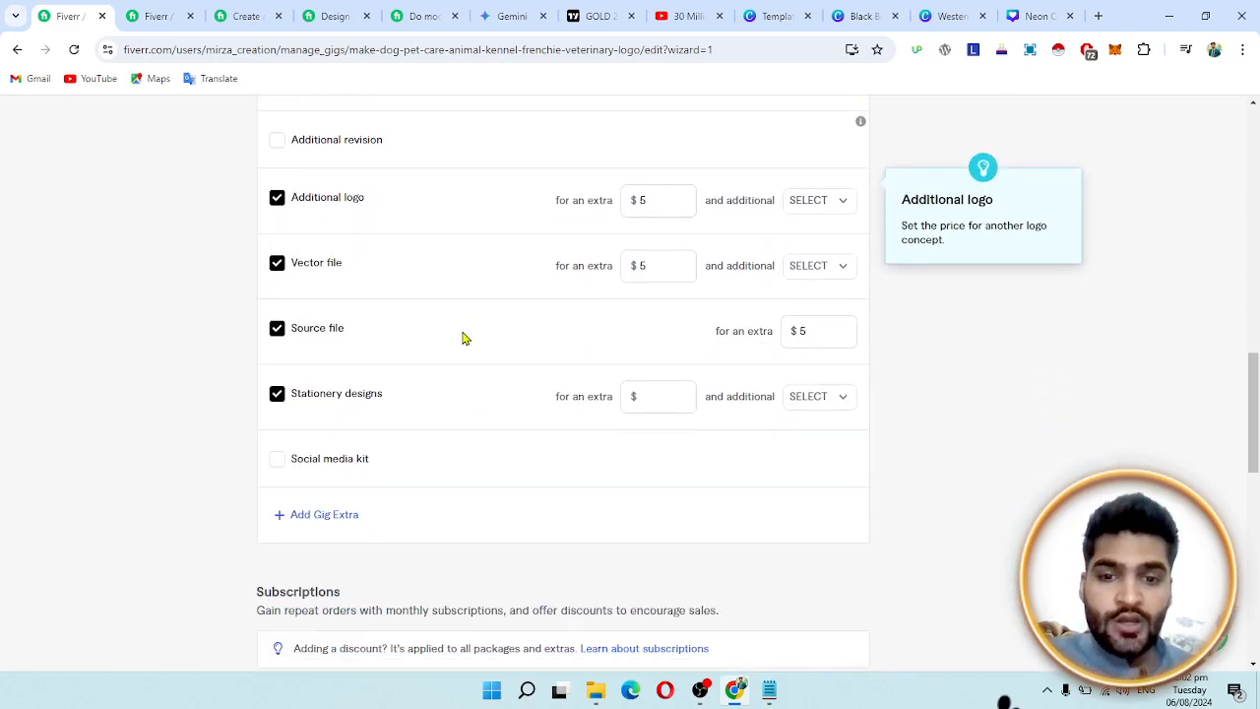
pyautogui.click(681, 394)
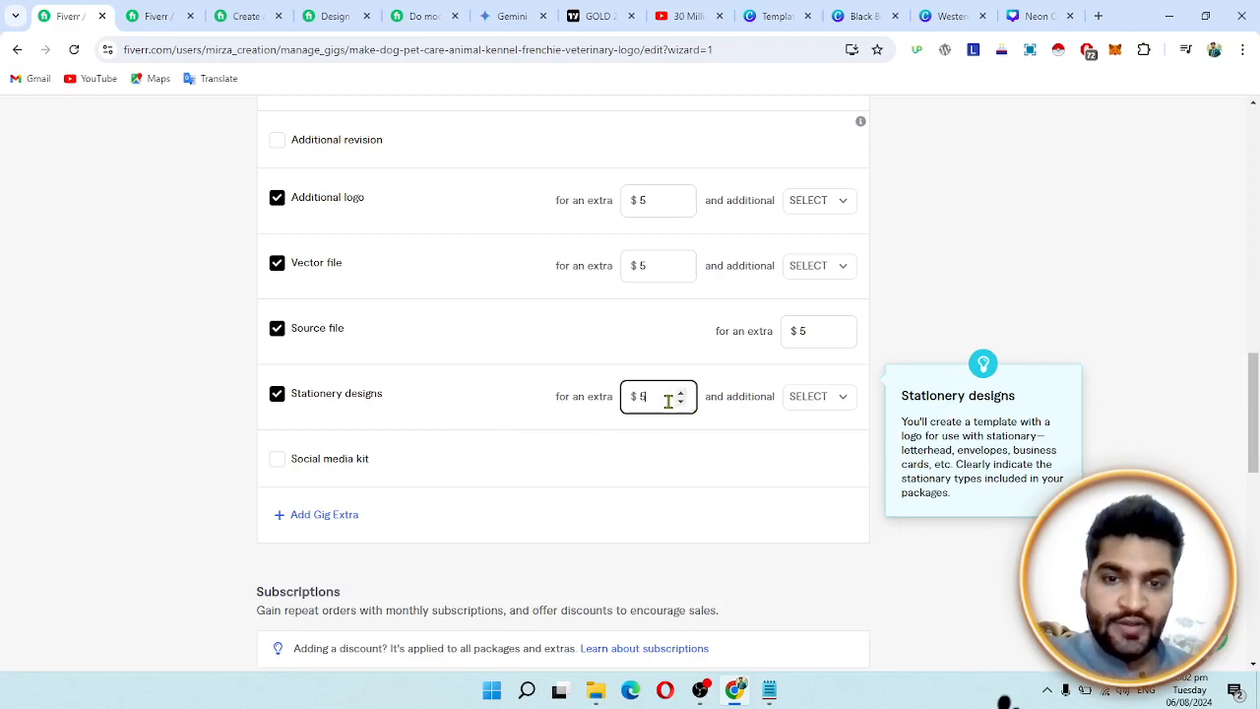
# Offer the Social media kit as an extra service for an extra $5
pyautogui.scroll(3, 551, 335)
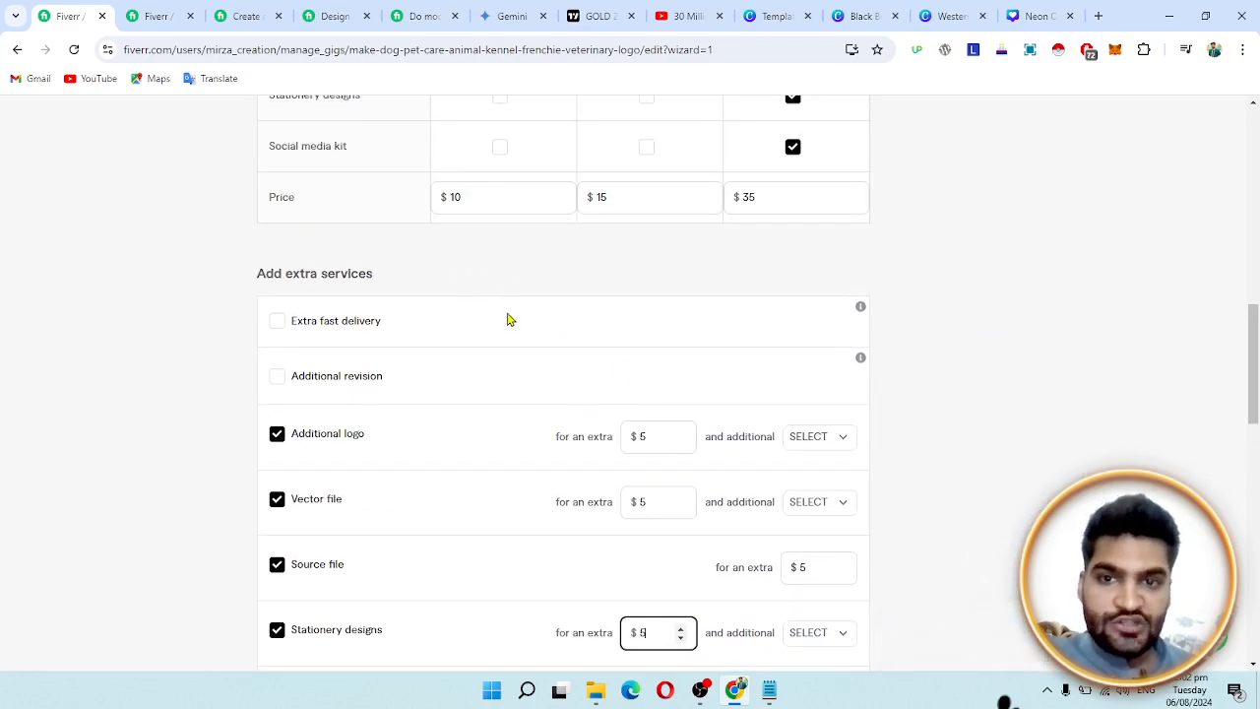
pyautogui.scroll(-2, 597, 502)
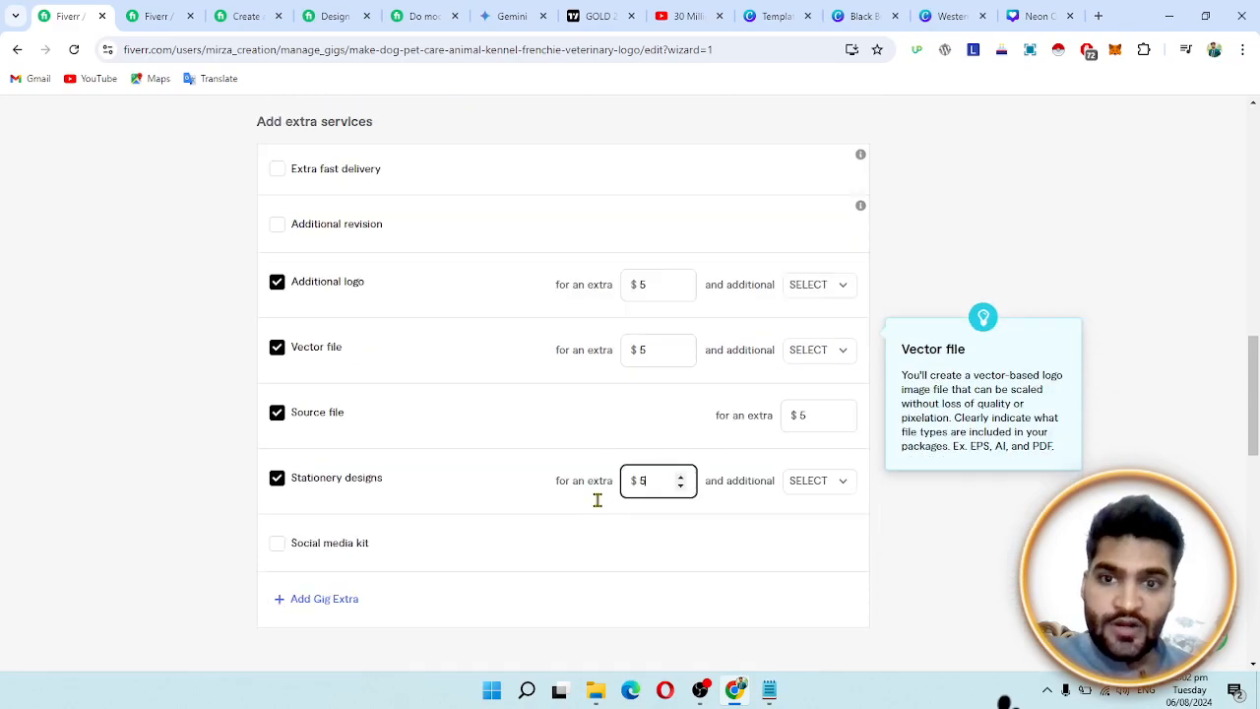
pyautogui.click(280, 541)
pyautogui.click(679, 536)
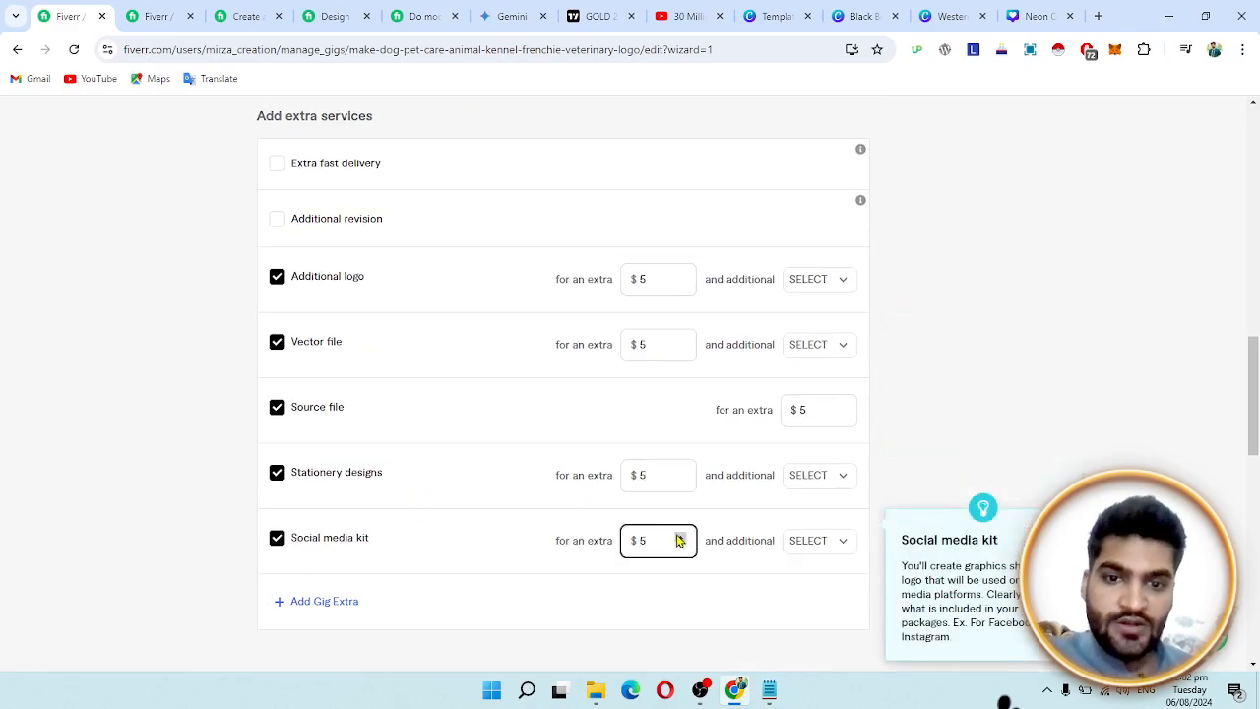
# Review the extra services, leave subscriptions off, and save the pricing to continue to the gig description
pyautogui.scroll(-4, 678, 540)
pyautogui.scroll(5, 391, 433)
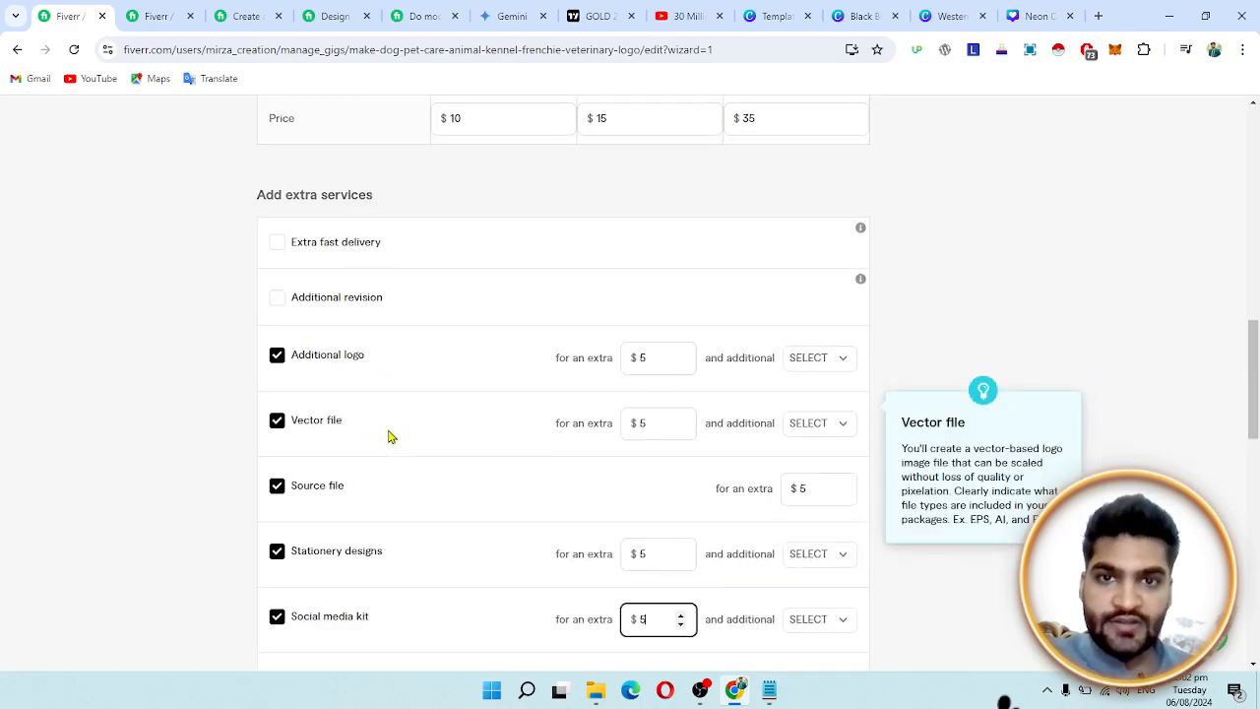
pyautogui.scroll(-8, 389, 436)
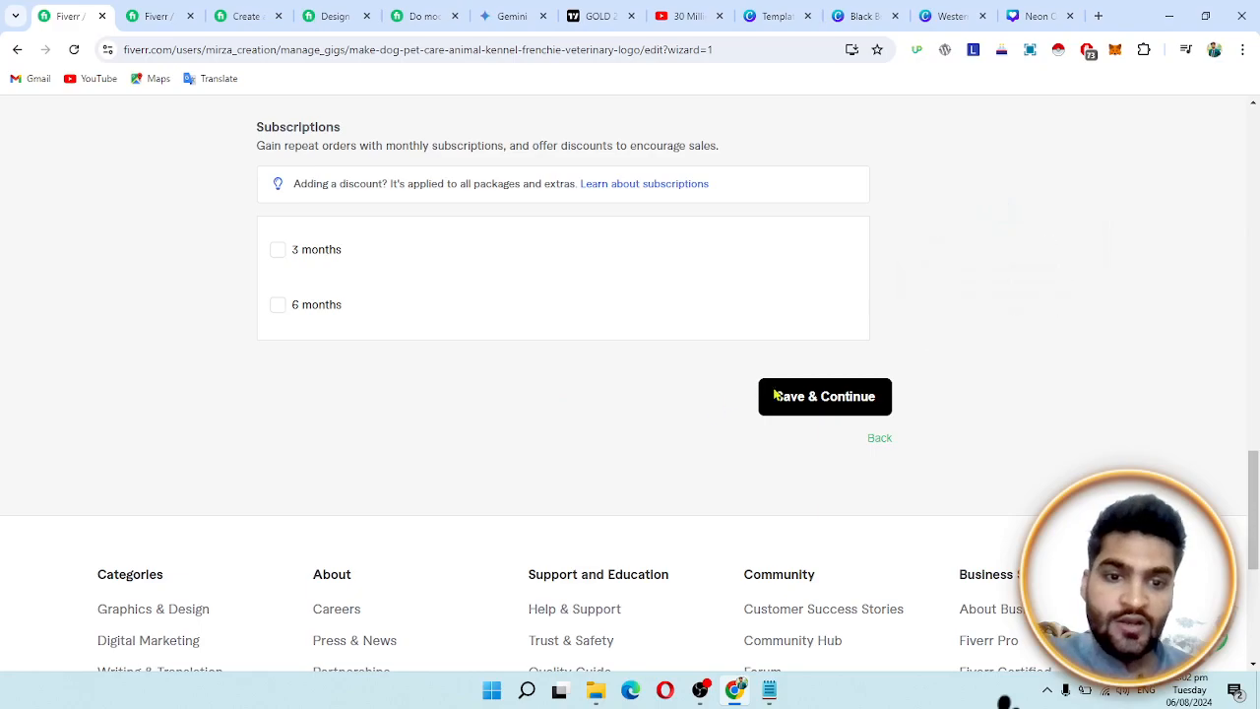
pyautogui.click(810, 407)
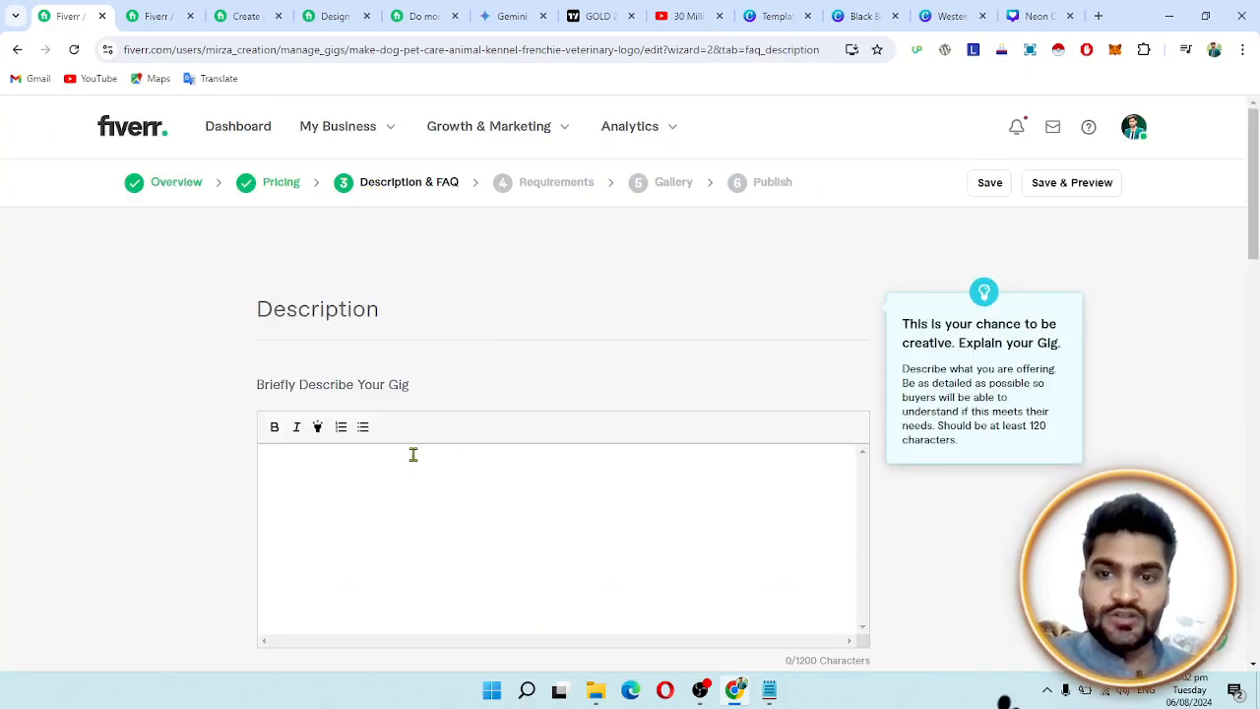
pyautogui.scroll(-2, 410, 448)
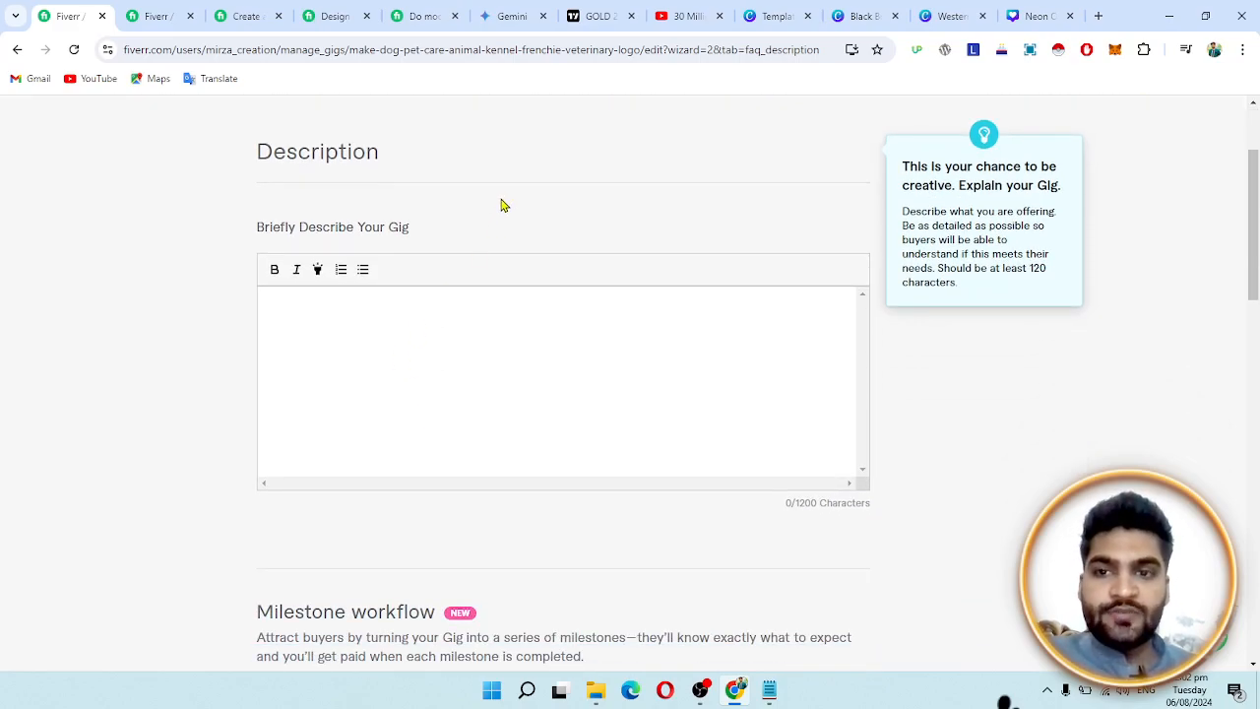
# Review the competing modern animal dog pet care veterinary logo gig and copy its full "About this gig" description
pyautogui.click(397, 14)
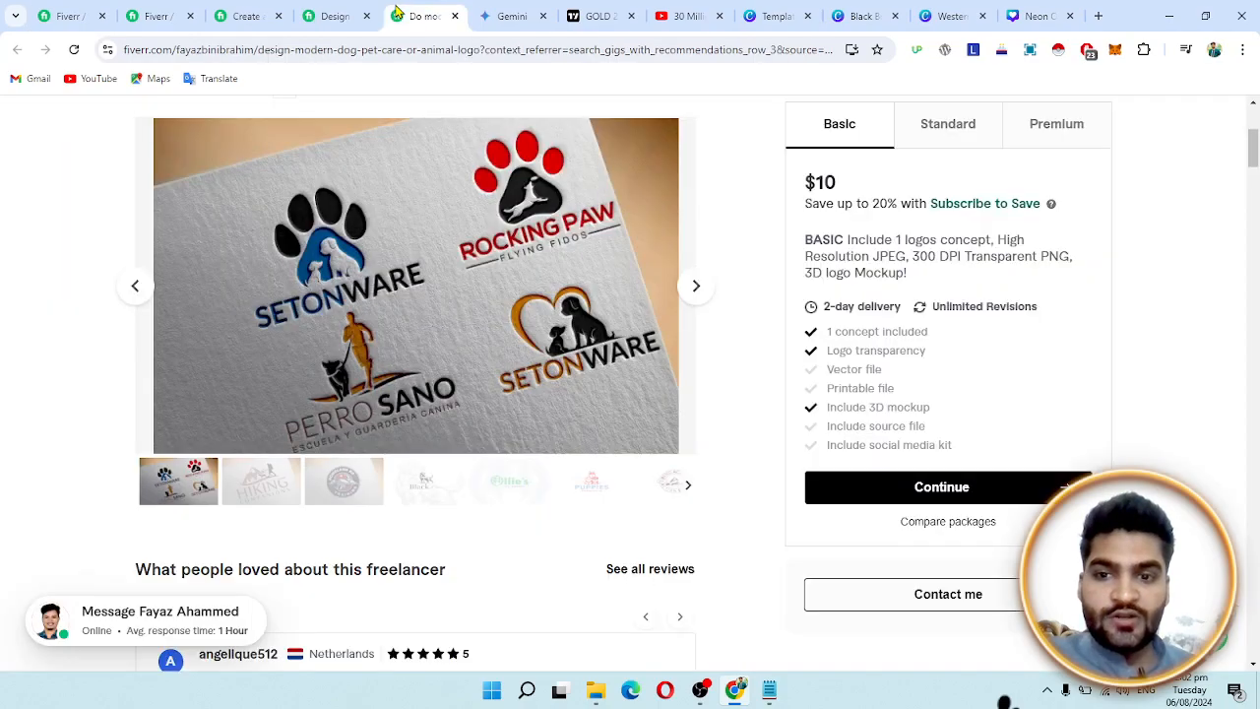
pyautogui.scroll(1, 419, 298)
pyautogui.scroll(1, 419, 296)
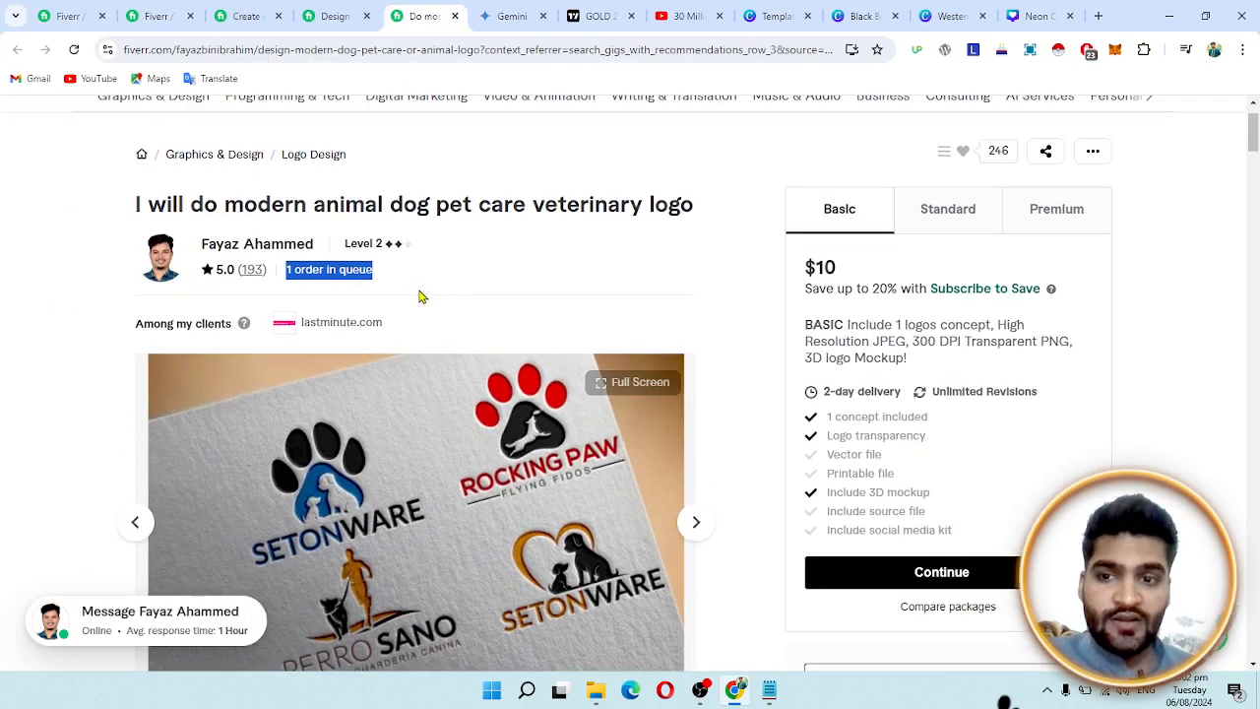
pyautogui.scroll(-4, 289, 260)
pyautogui.scroll(-3, 290, 262)
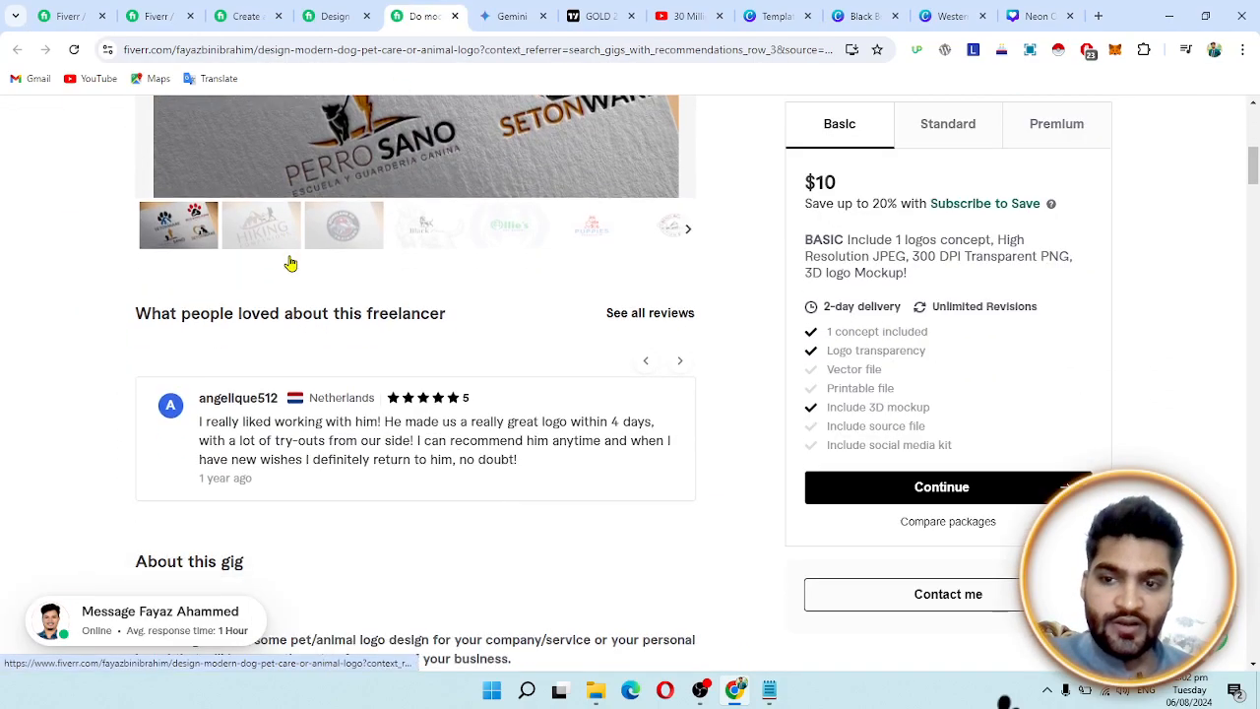
pyautogui.scroll(2, 877, 336)
pyautogui.scroll(4, 528, 203)
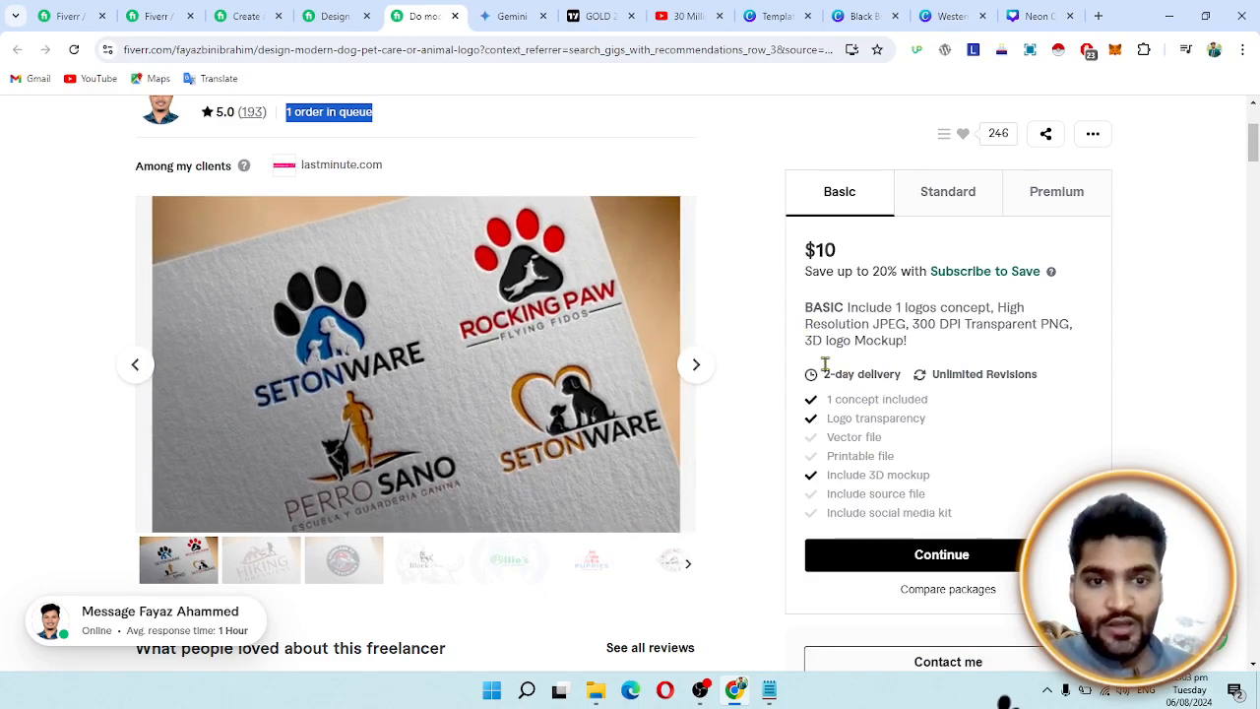
pyautogui.scroll(-5, 748, 394)
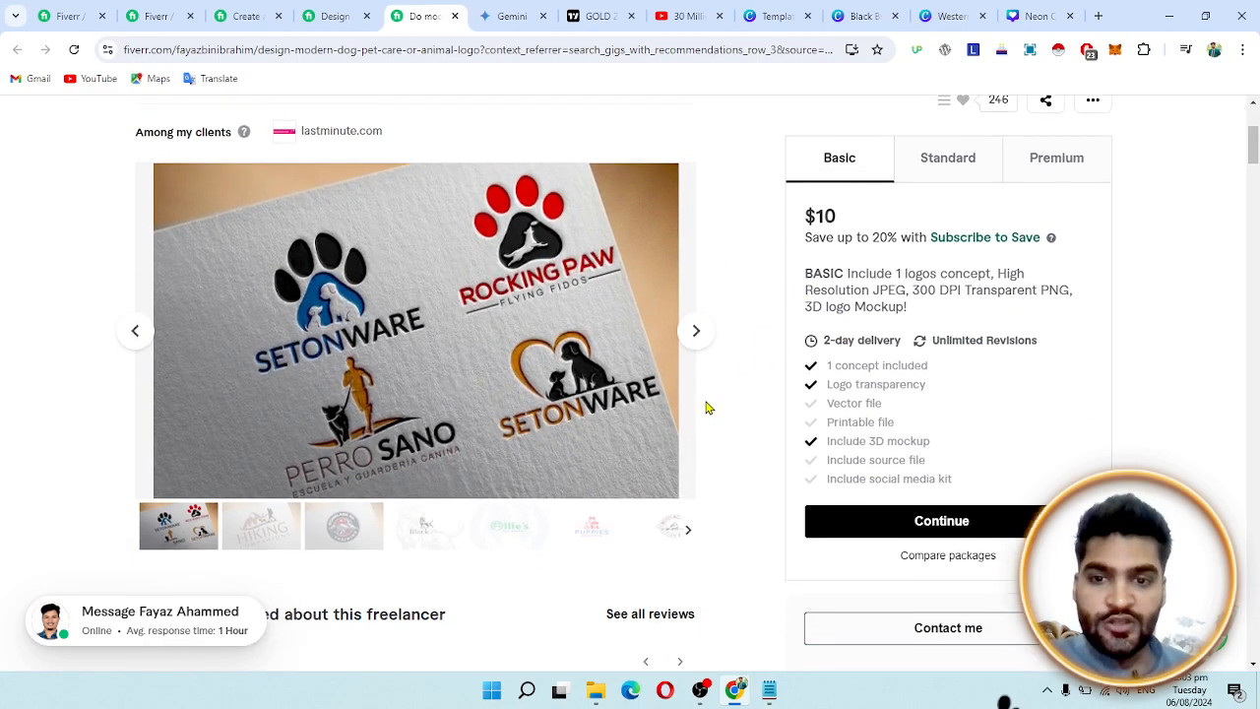
pyautogui.scroll(-2, 194, 424)
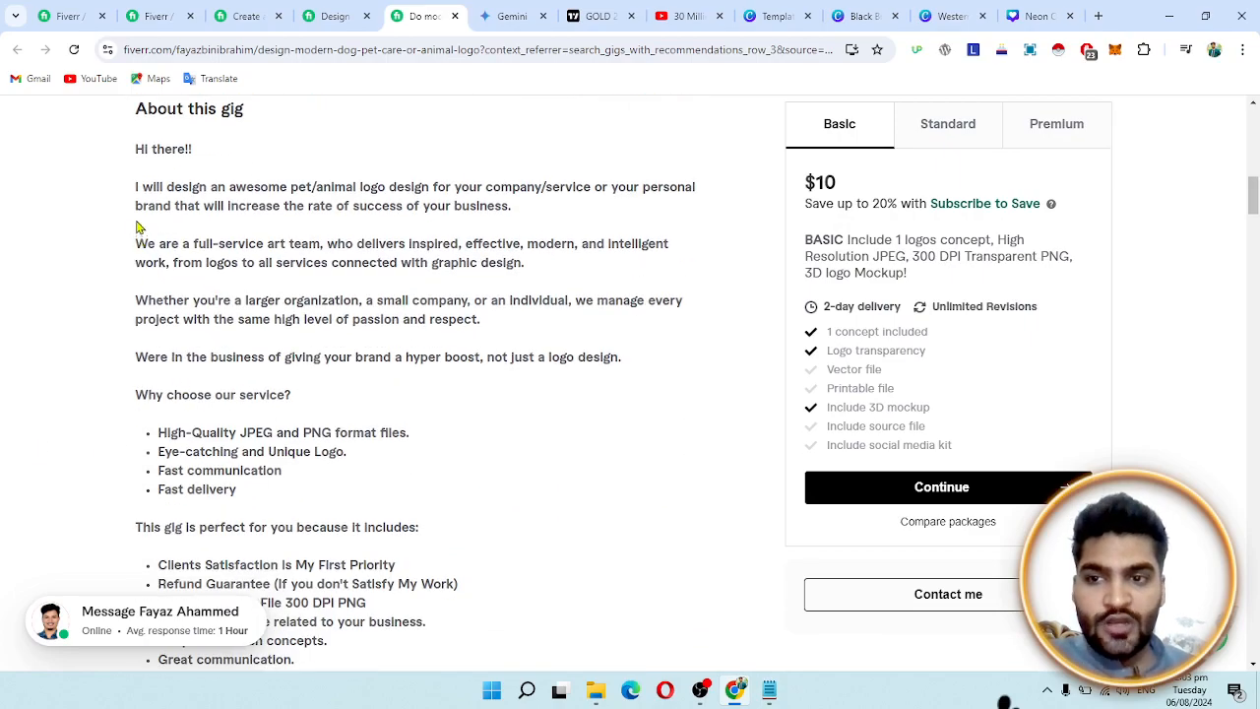
pyautogui.moveTo(139, 144); pyautogui.dragTo(366, 409)
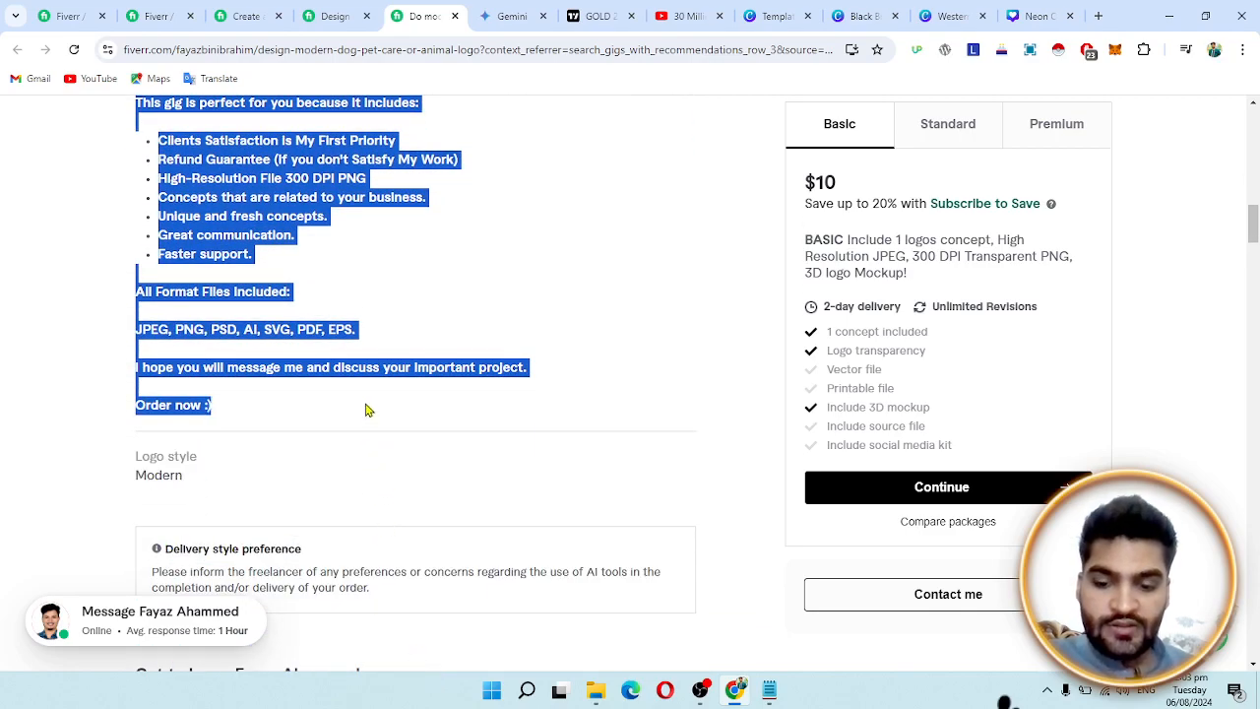
# Switch to Gemini, paste the copied gig description into a prompt and add the request "rewrite this description"
pyautogui.click(492, 14)
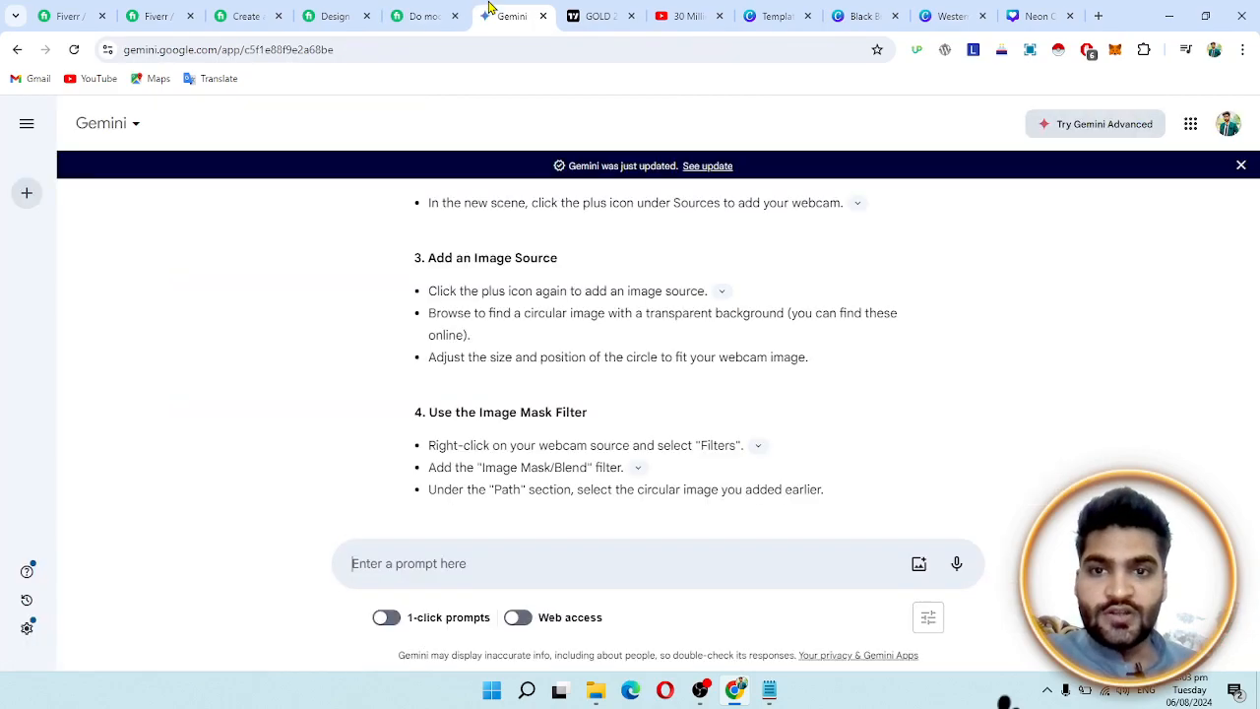
pyautogui.scroll(-7, 529, 360)
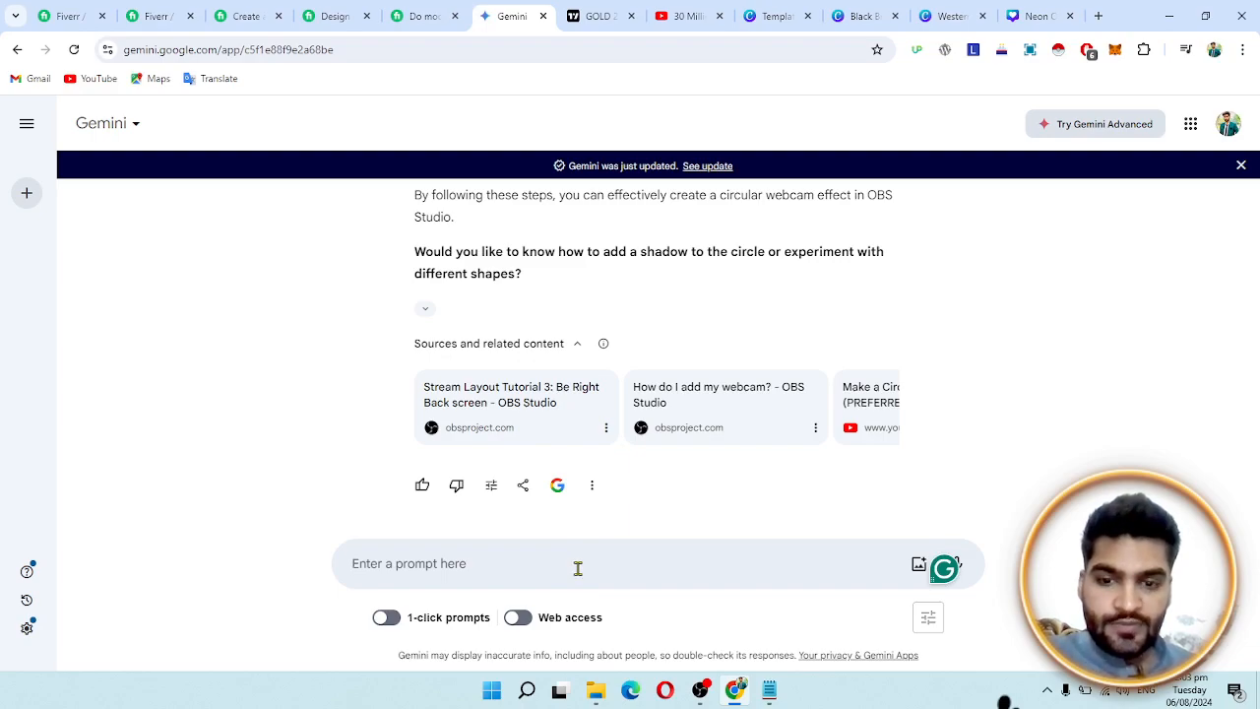
pyautogui.write('All Format Files Included:  JPEG, PNG, PSD, AI, SVG, PDF, EPS.  I hope you will message me and discuss your important project.  Order now :)')
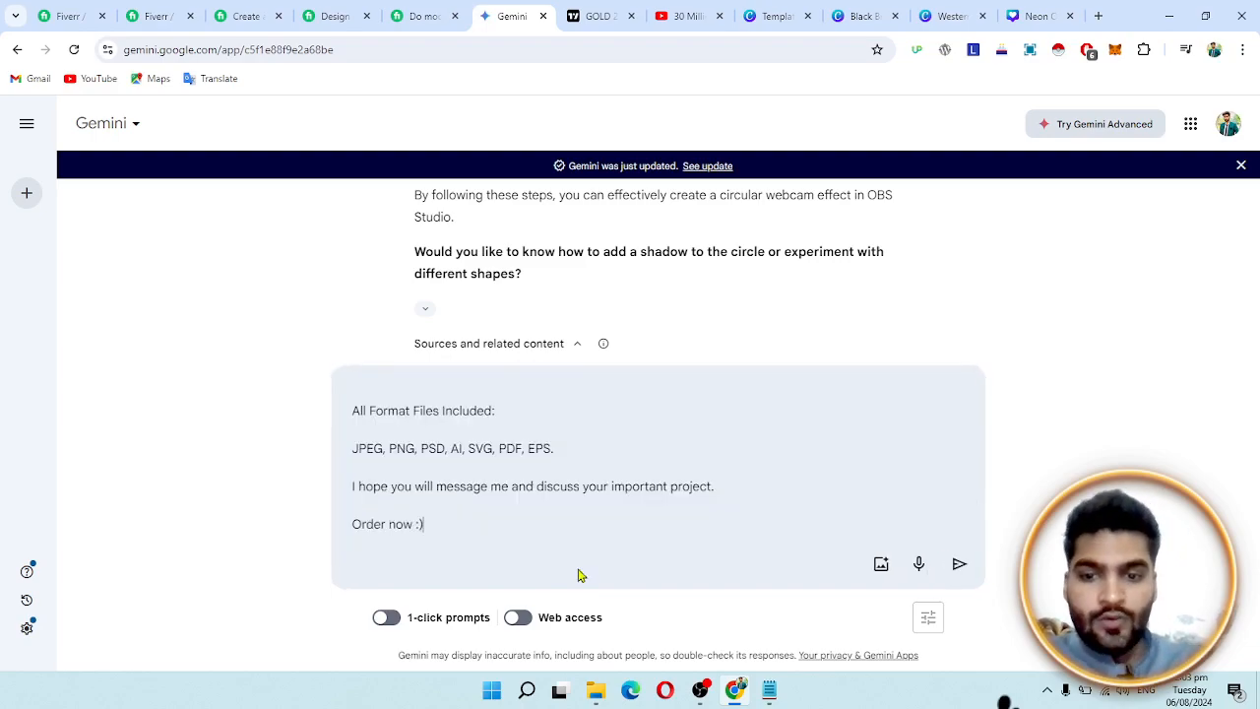
pyautogui.write('re')
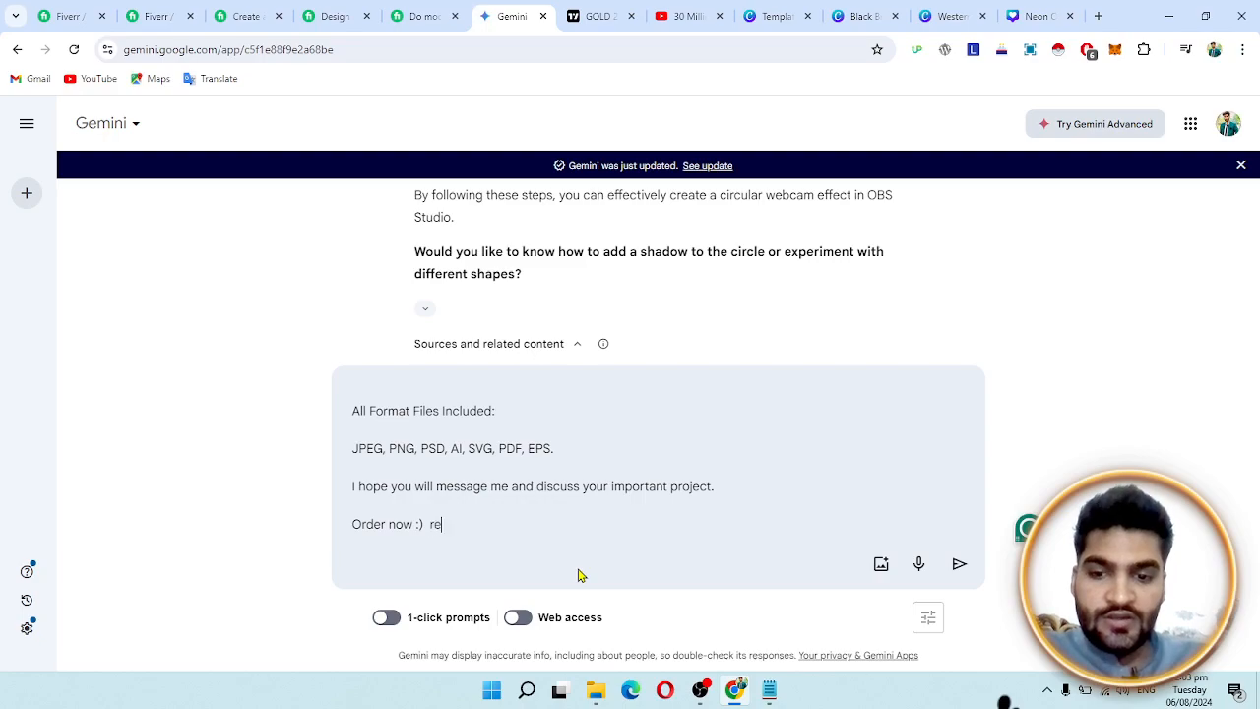
pyautogui.write('write this description')
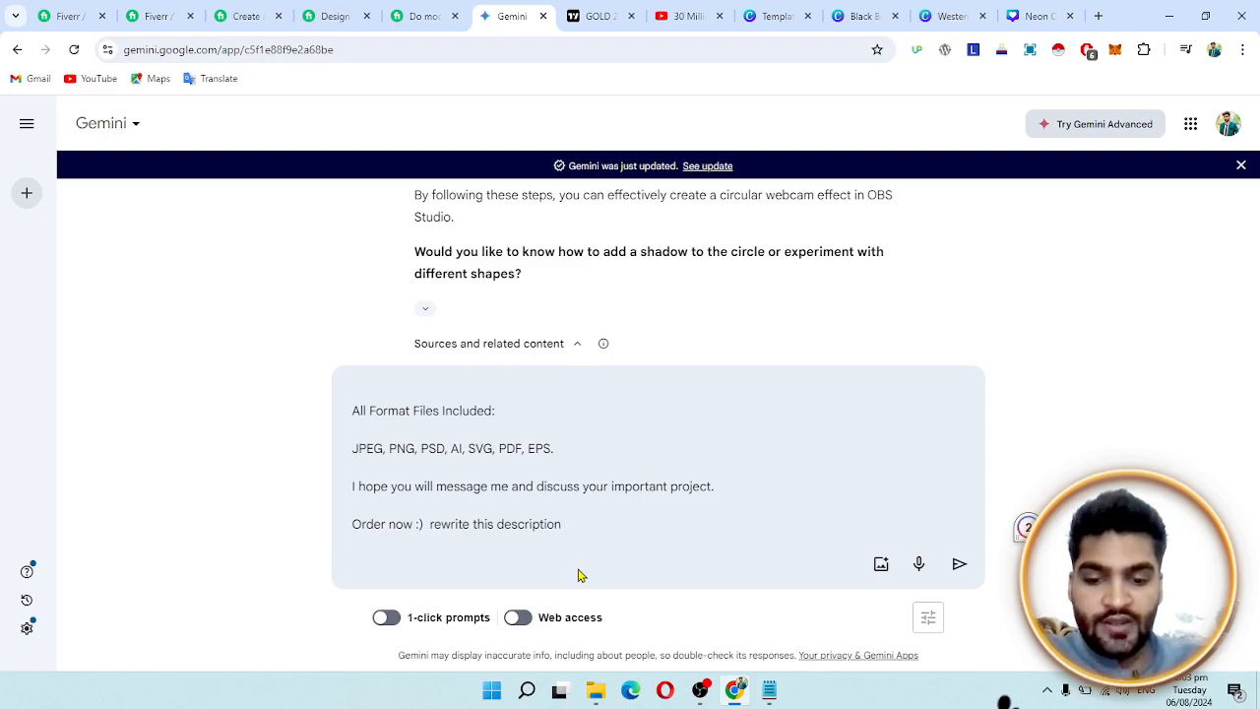
# Add to the prompt "my gig title is i will make dog pet care animal kennal frenchie veterinary logo"
pyautogui.write('my gig title')
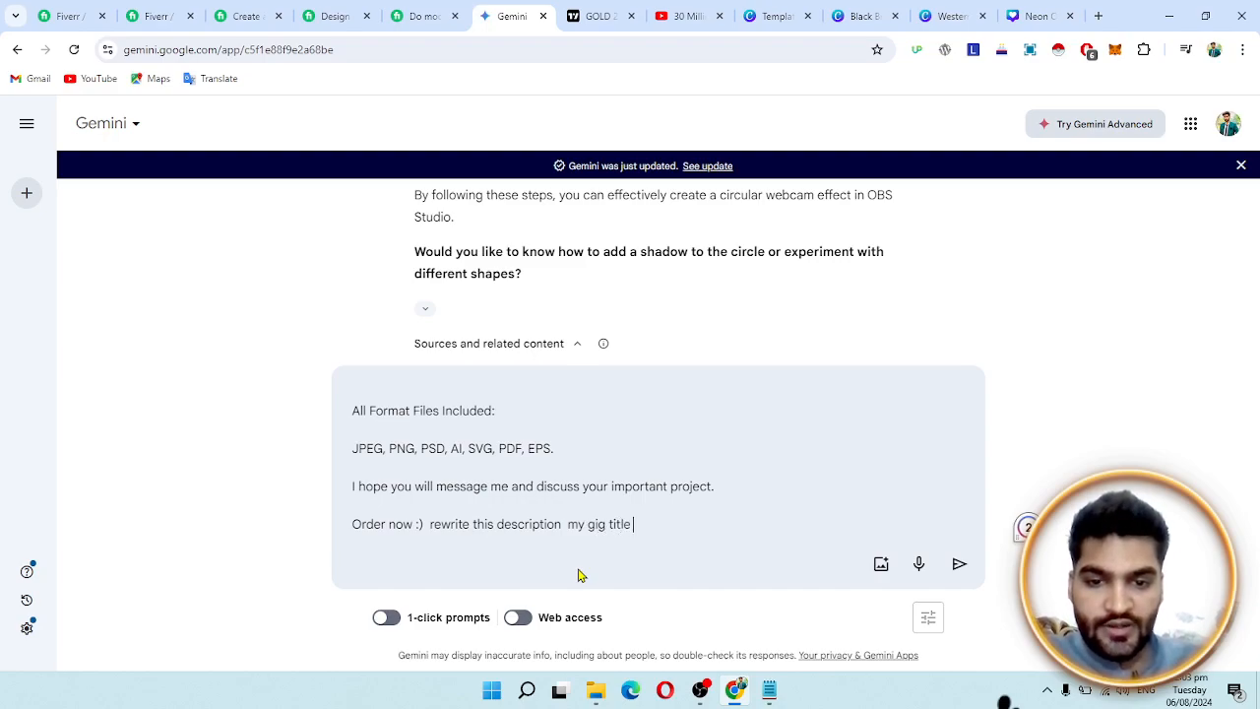
pyautogui.write(' is i will make ')
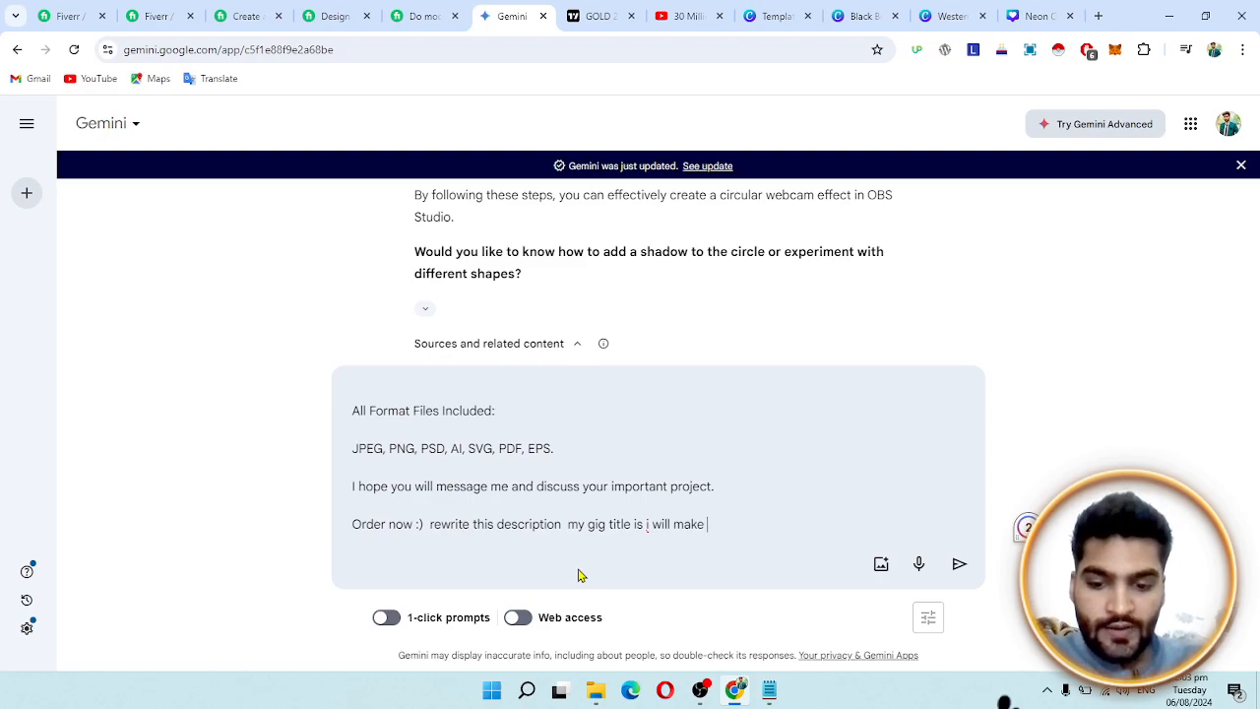
pyautogui.write('dog ')
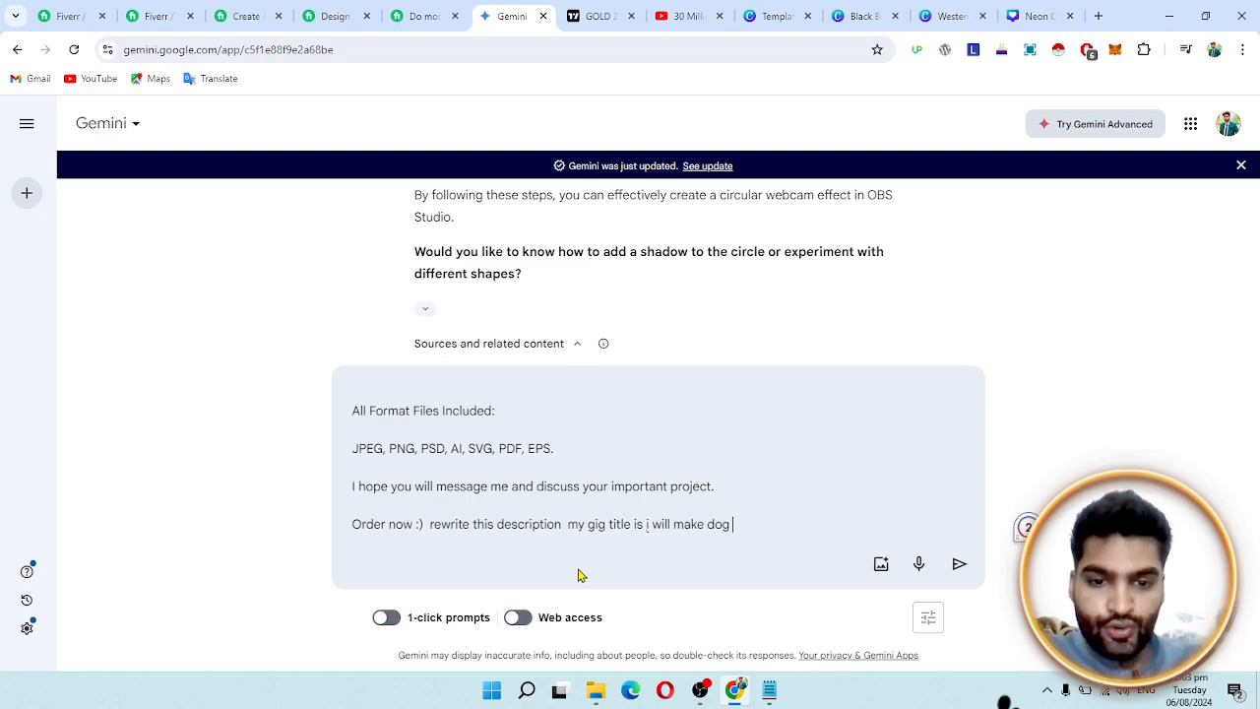
pyautogui.write('pet care animal kennal frenchi')
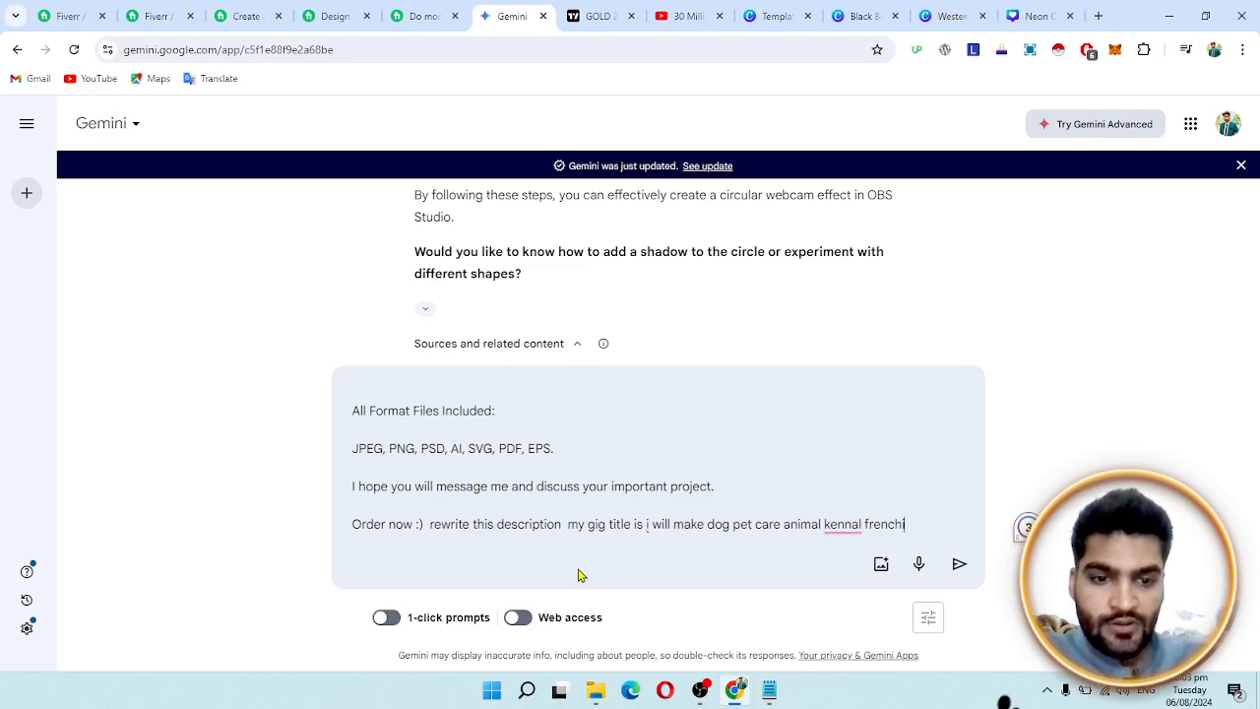
pyautogui.write('e vet')
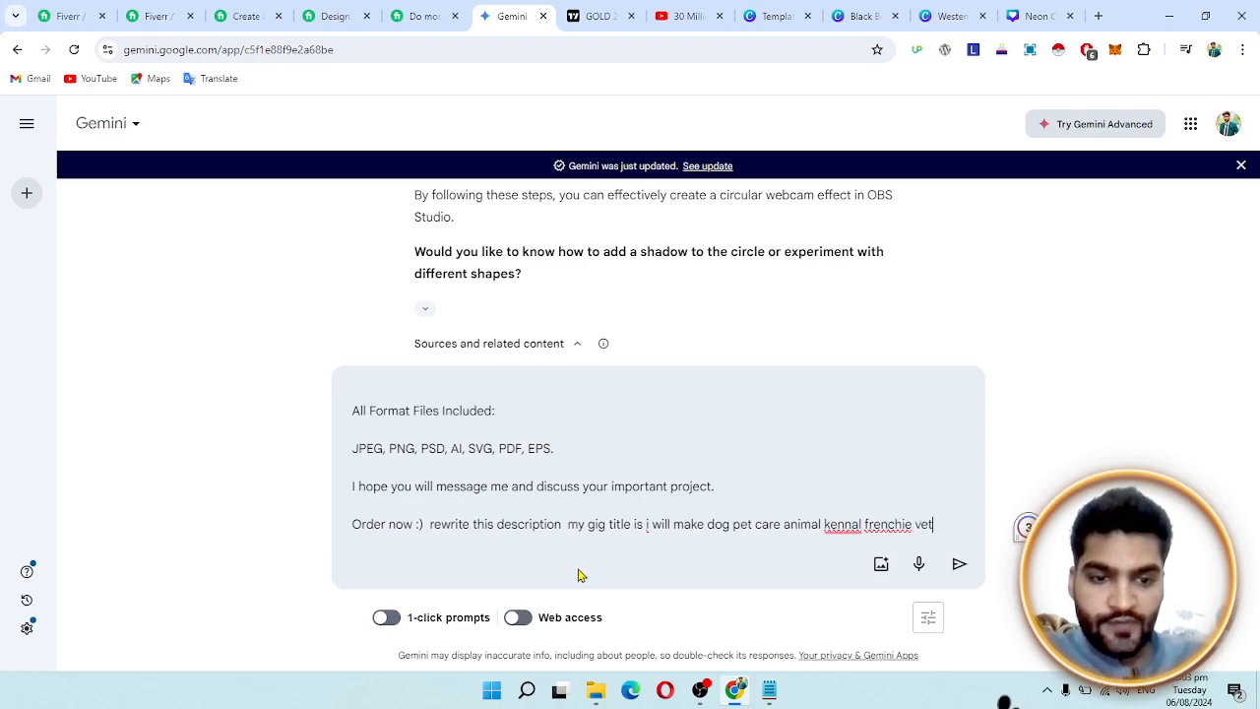
pyautogui.write('erinary')
pyautogui.write('logo')
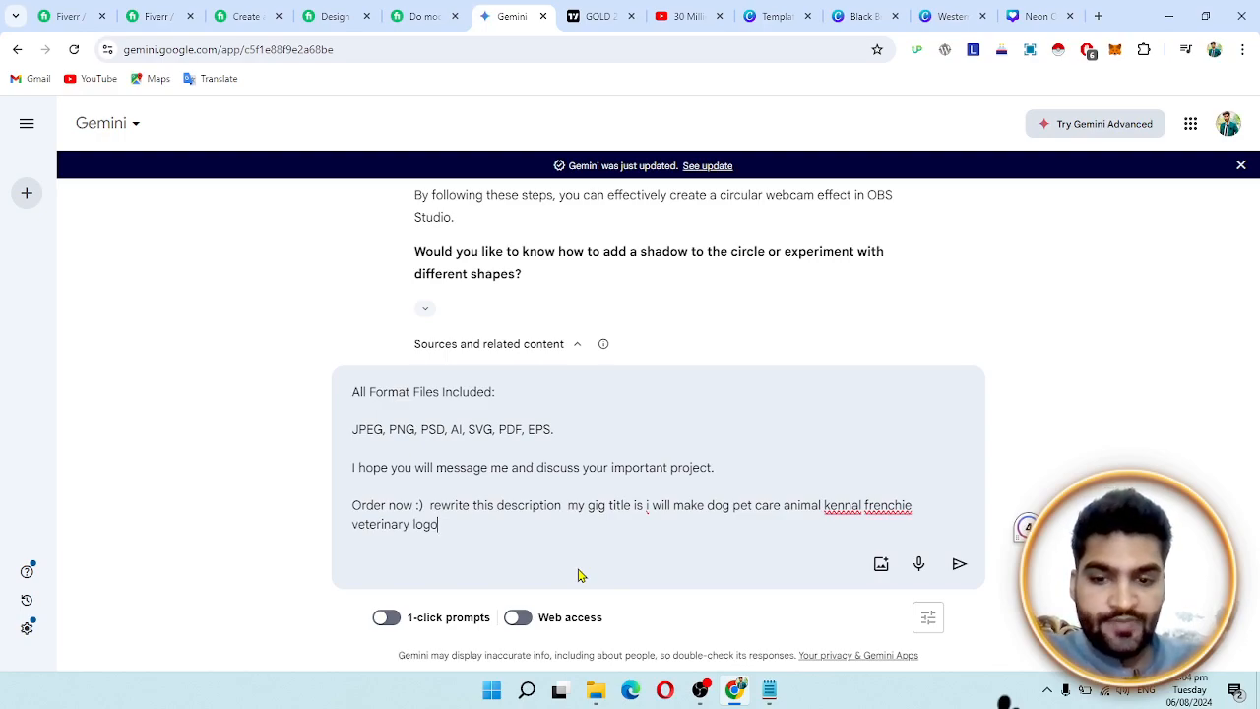
# Add "my keywords are dog training, pet , animal, dog logo, kennel logo" to the prompt and submit it to Gemini
pyautogui.write('    my keywo')
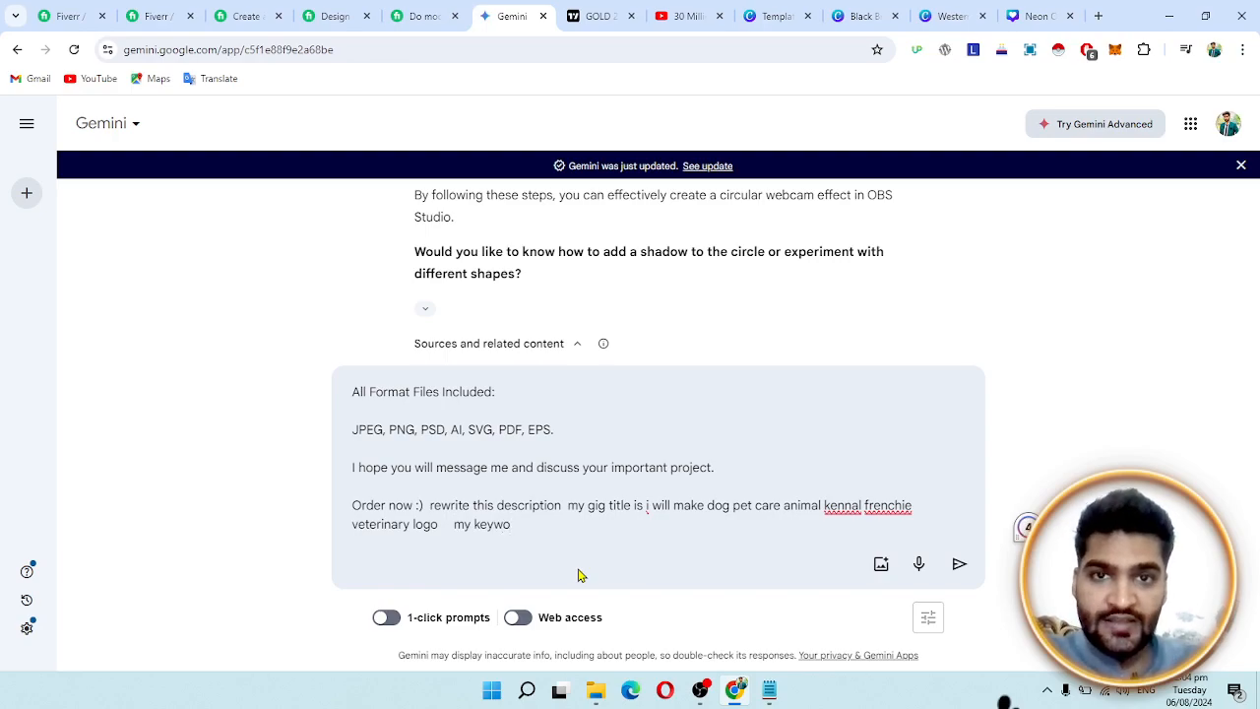
pyautogui.write('rds ')
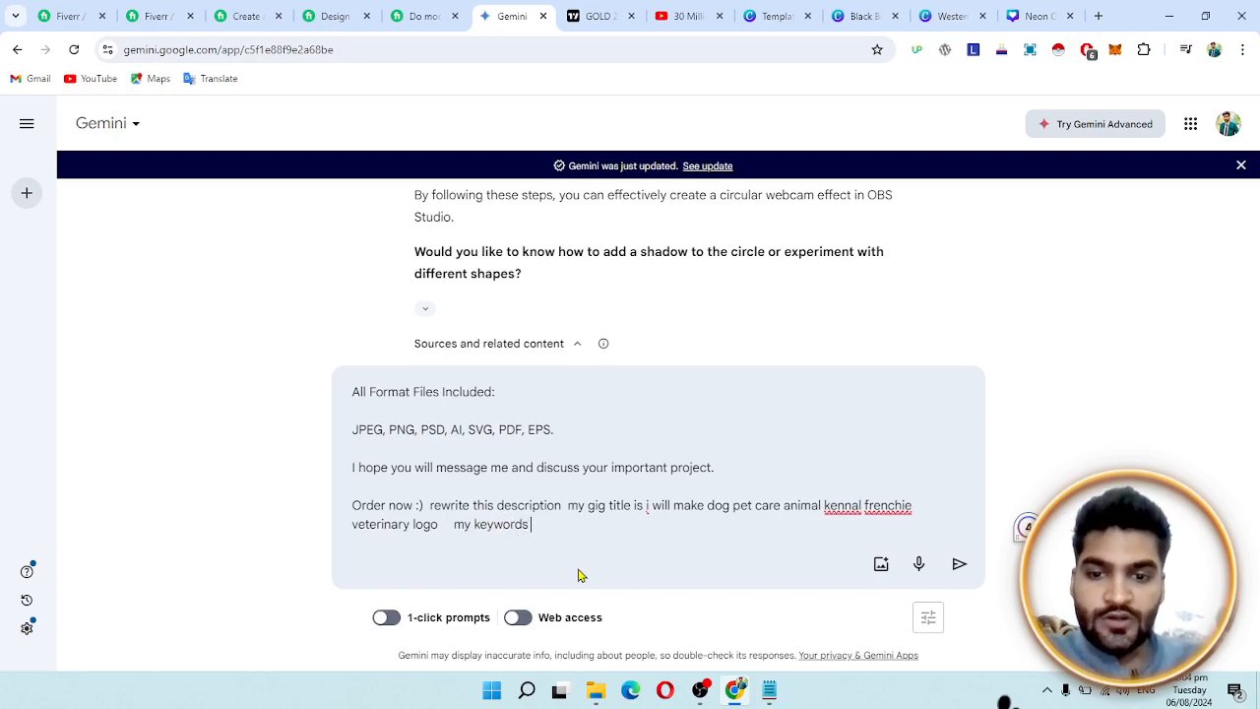
pyautogui.write('are dog training, pet , animal')
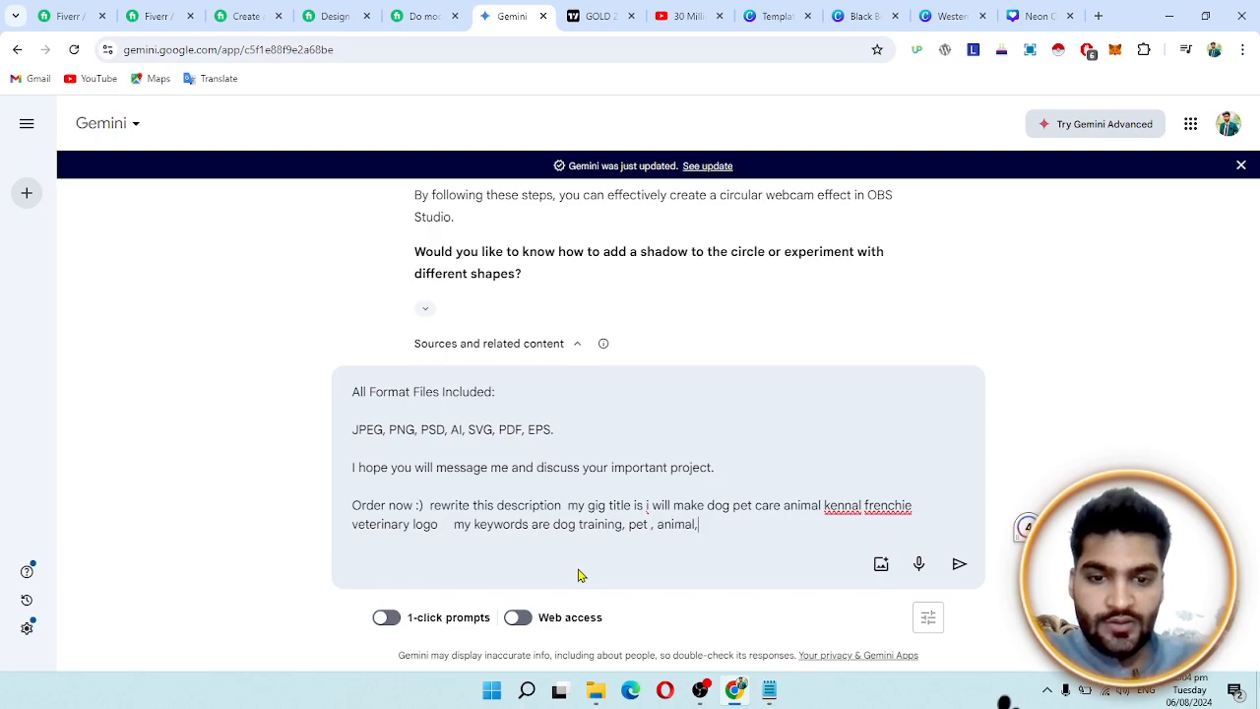
pyautogui.write(', dog logo, p')
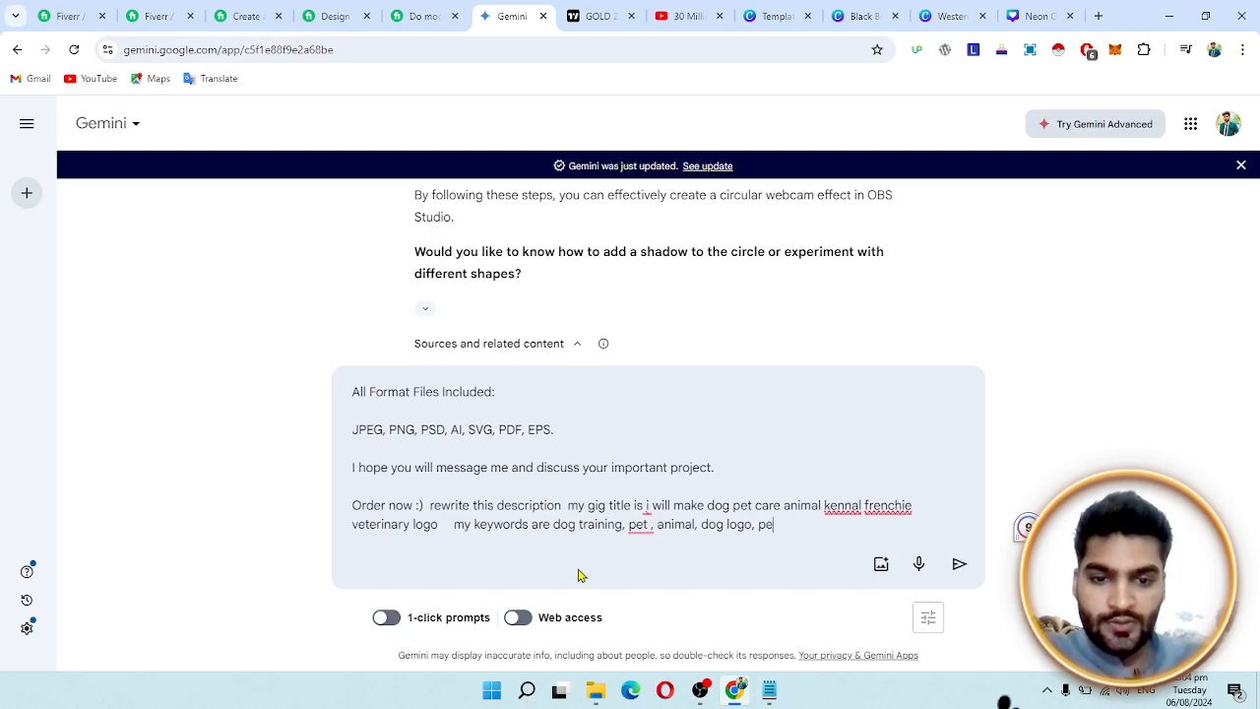
pyautogui.press('BackSpace')
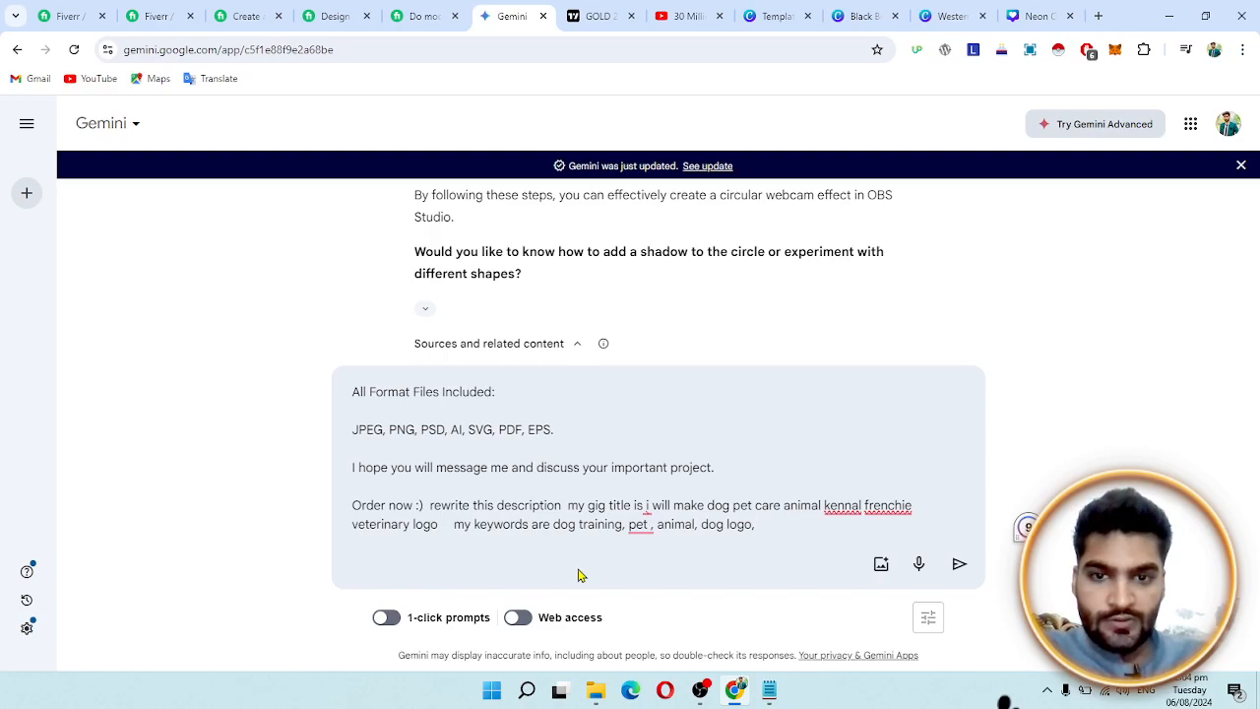
pyautogui.write('kennle')
pyautogui.press('BackSpace')
pyautogui.press('BackSpace')
pyautogui.press('BackSpace')
pyautogui.write('el logo')
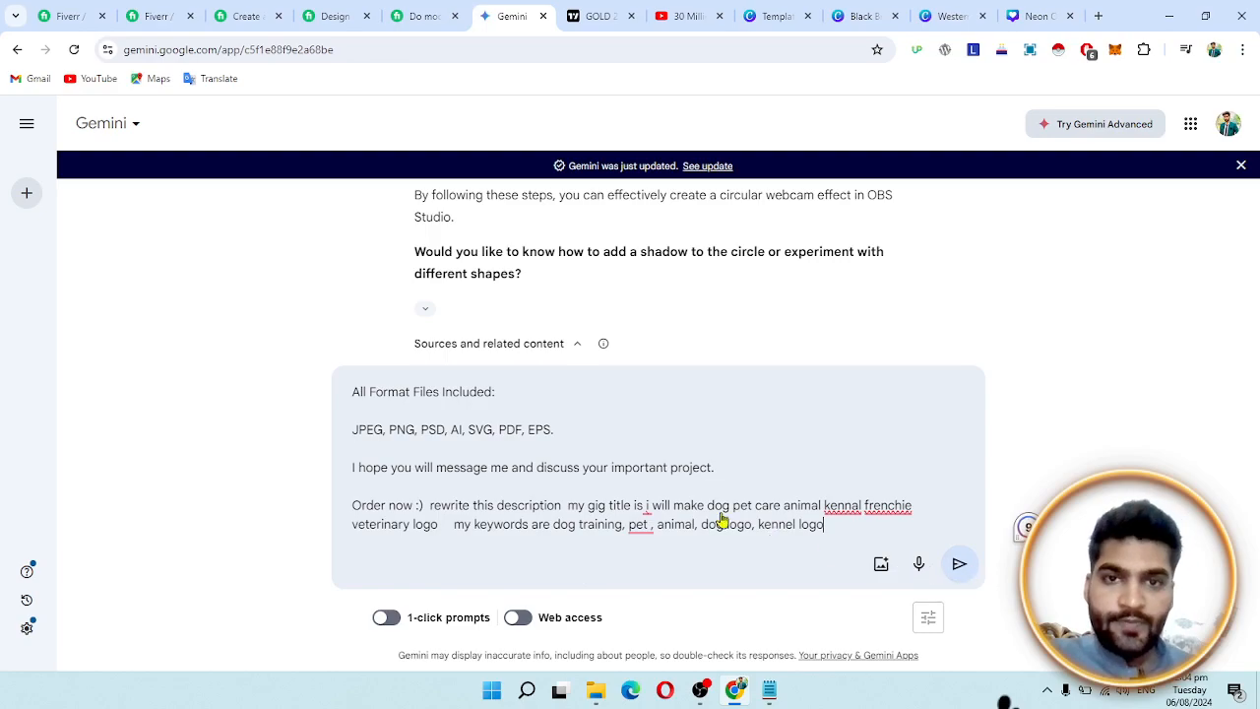
pyautogui.press('Return')
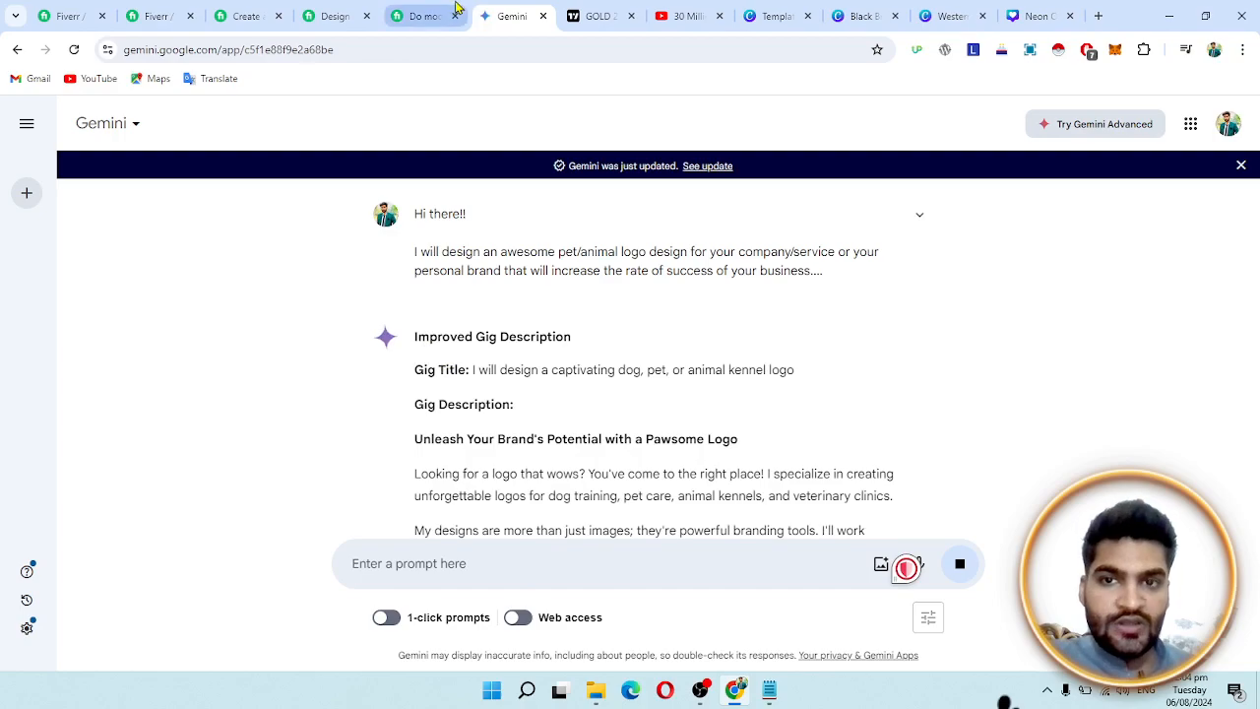
# Revisit the competing gig's description and Gemini's rewrite, and check the character limit of the Fiverr gig description
pyautogui.click(421, 17)
pyautogui.hotkey('ctrl', 'a')
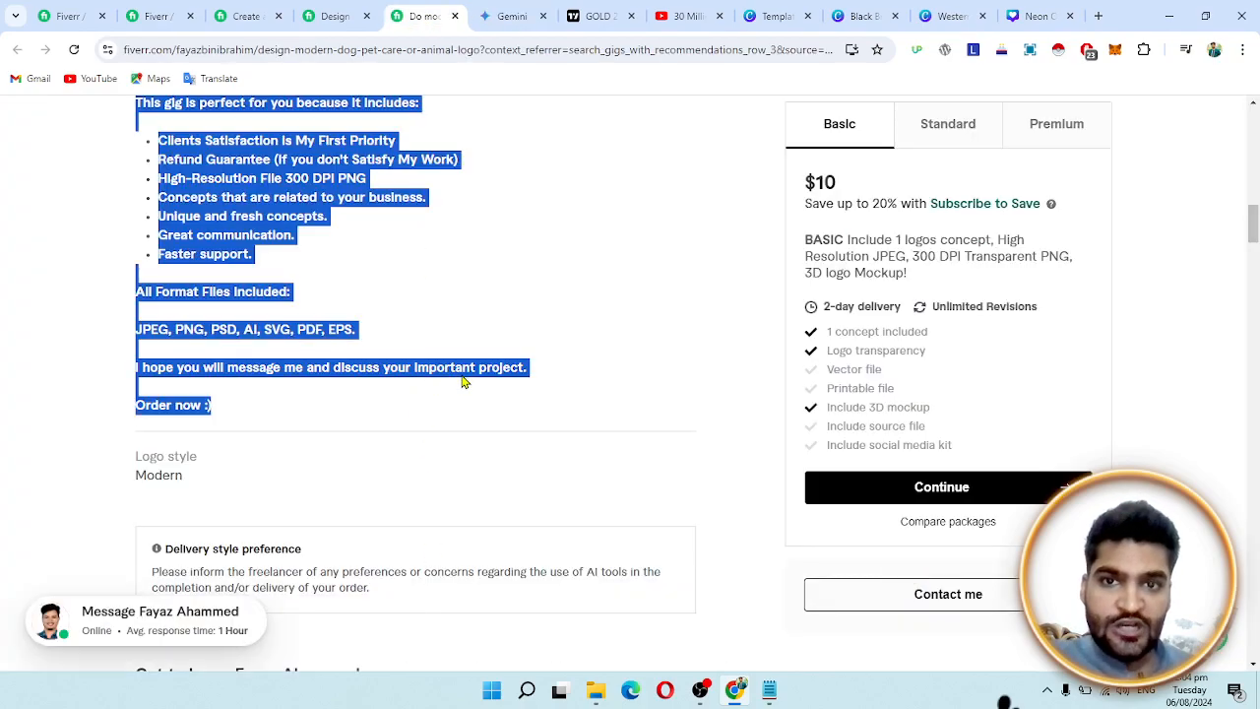
pyautogui.click(512, 16)
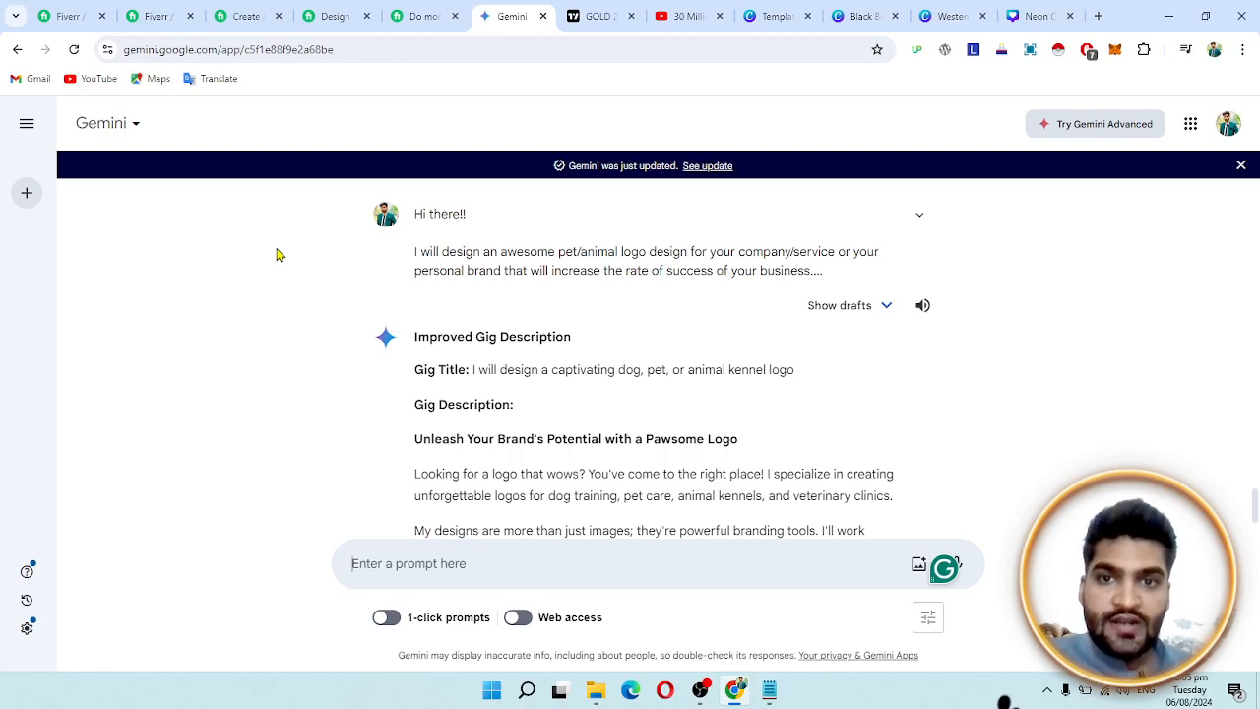
pyautogui.click(162, 15)
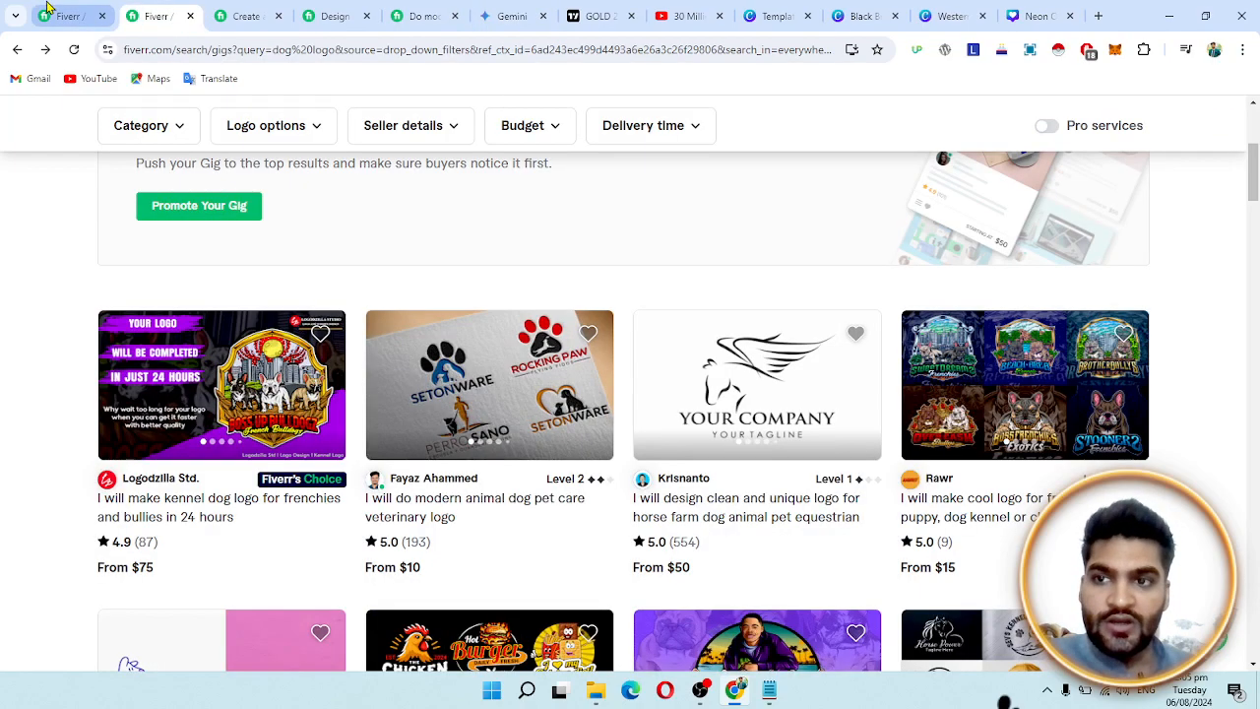
pyautogui.click(49, 8)
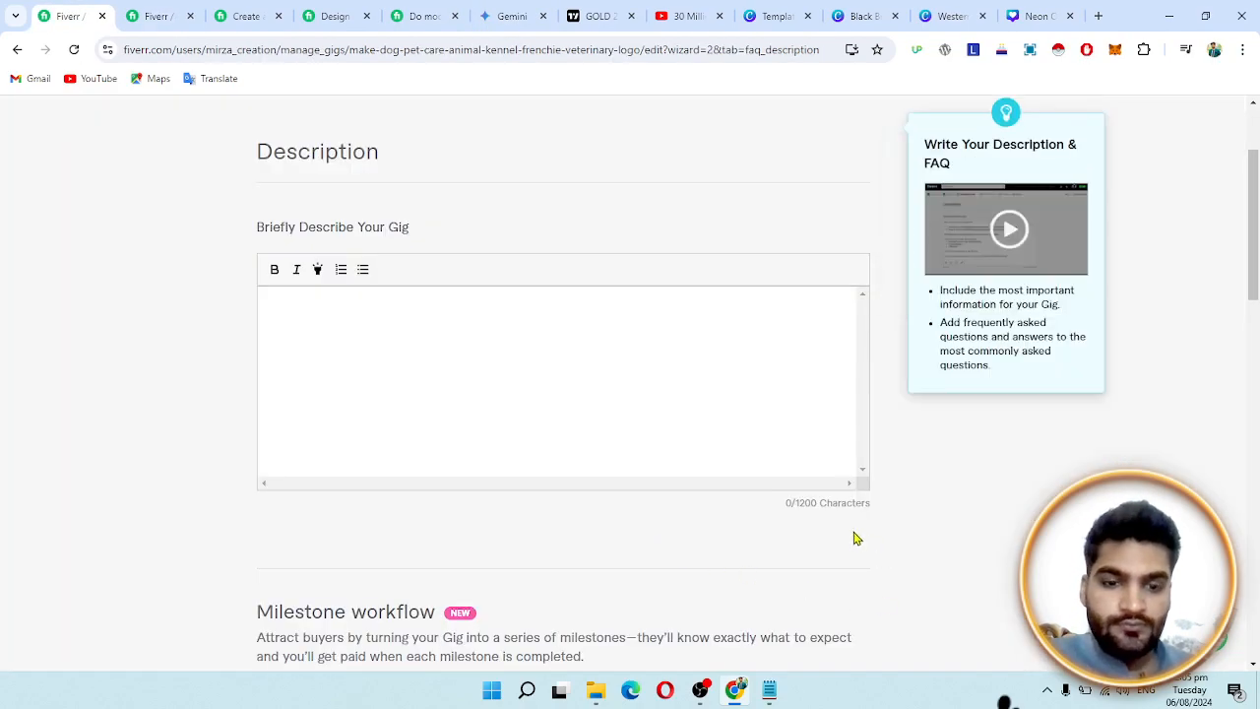
pyautogui.moveTo(774, 504); pyautogui.dragTo(879, 507)
pyautogui.click(824, 518)
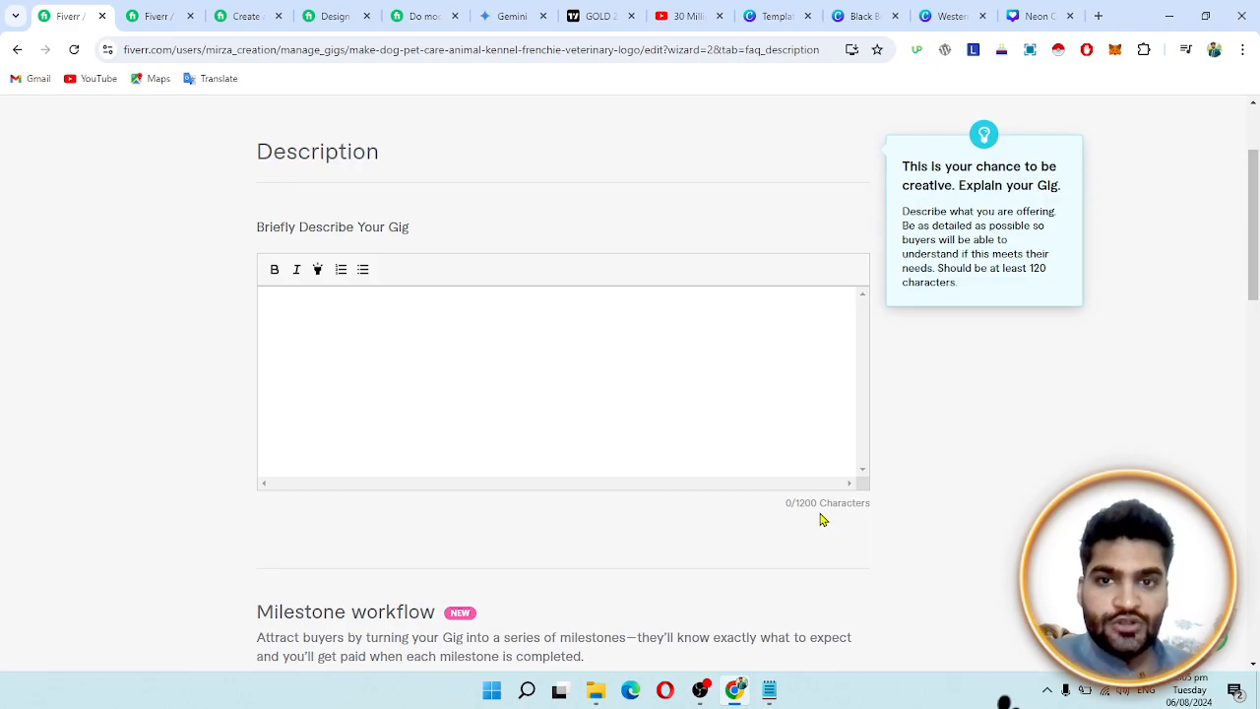
# Return to Gemini and copy the rewritten gig description from "Unleash Your Brand's Potential with a Pawsome Logo" through "Let's chat!"
pyautogui.hotkey('ctrl', 'Tab')
pyautogui.hotkey('ctrl', 'Tab')
pyautogui.hotkey('ctrl', 'Tab')
pyautogui.hotkey('ctrl', 'Tab')
pyautogui.hotkey('ctrl', 'Tab')
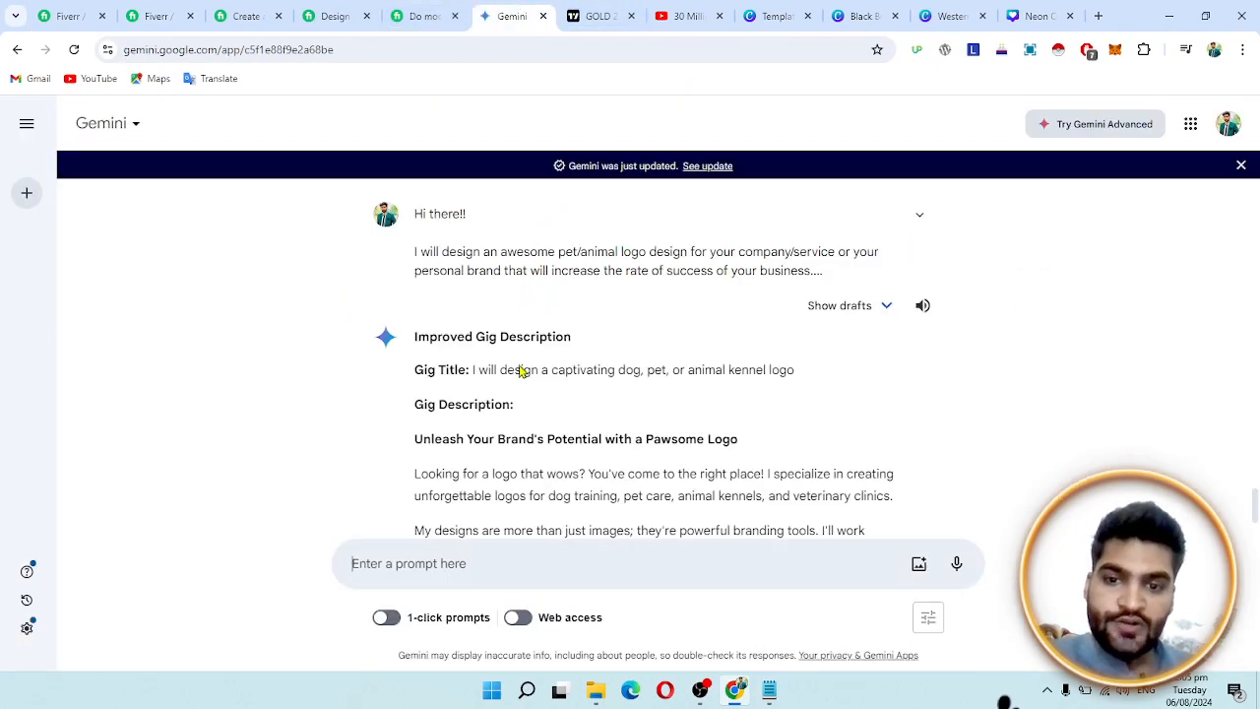
pyautogui.scroll(-3, 520, 374)
pyautogui.scroll(-2, 520, 387)
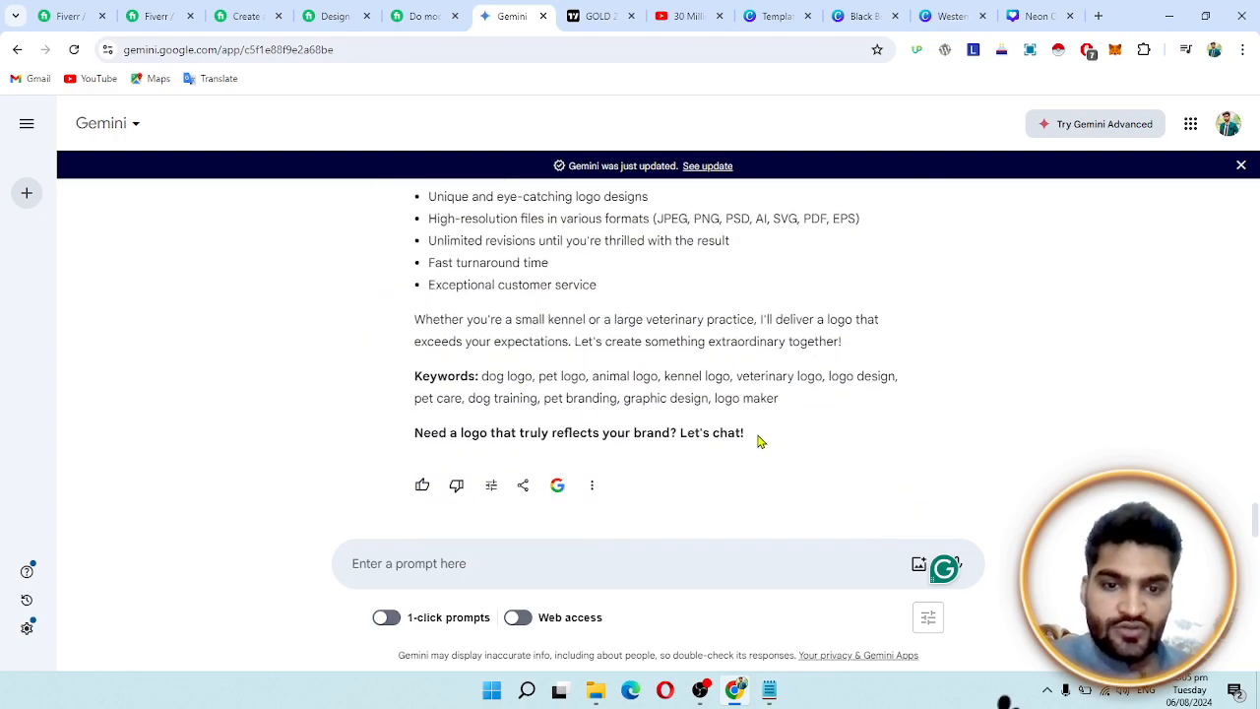
pyautogui.moveTo(751, 439)
pyautogui.mouseDown()
pyautogui.moveTo(520, 357)
pyautogui.moveTo(428, 292)
pyautogui.moveTo(410, 191)
pyautogui.moveTo(416, 244)
pyautogui.moveTo(473, 240)
pyautogui.moveTo(415, 305)
pyautogui.moveTo(391, 287)
pyautogui.mouseUp()
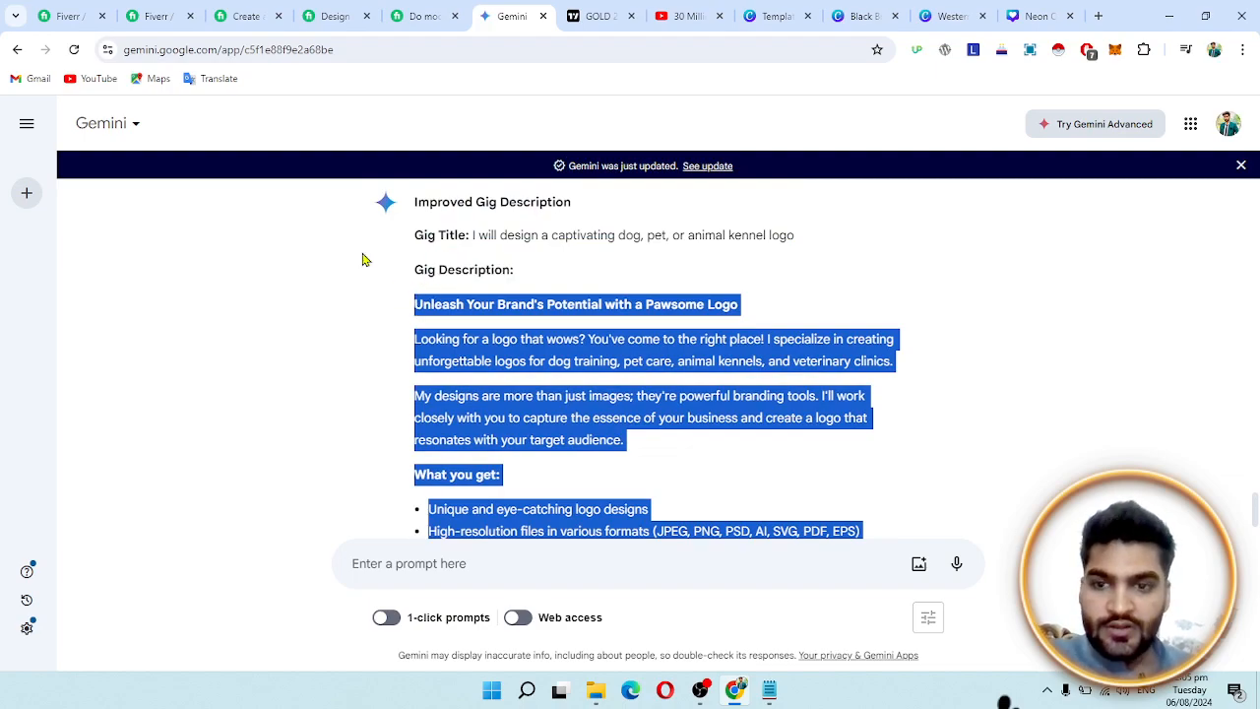
# Switch to the Fiverr gig editor, paste the rewritten text as the gig description and check its character count
pyautogui.click(98, 10)
pyautogui.click(607, 411)
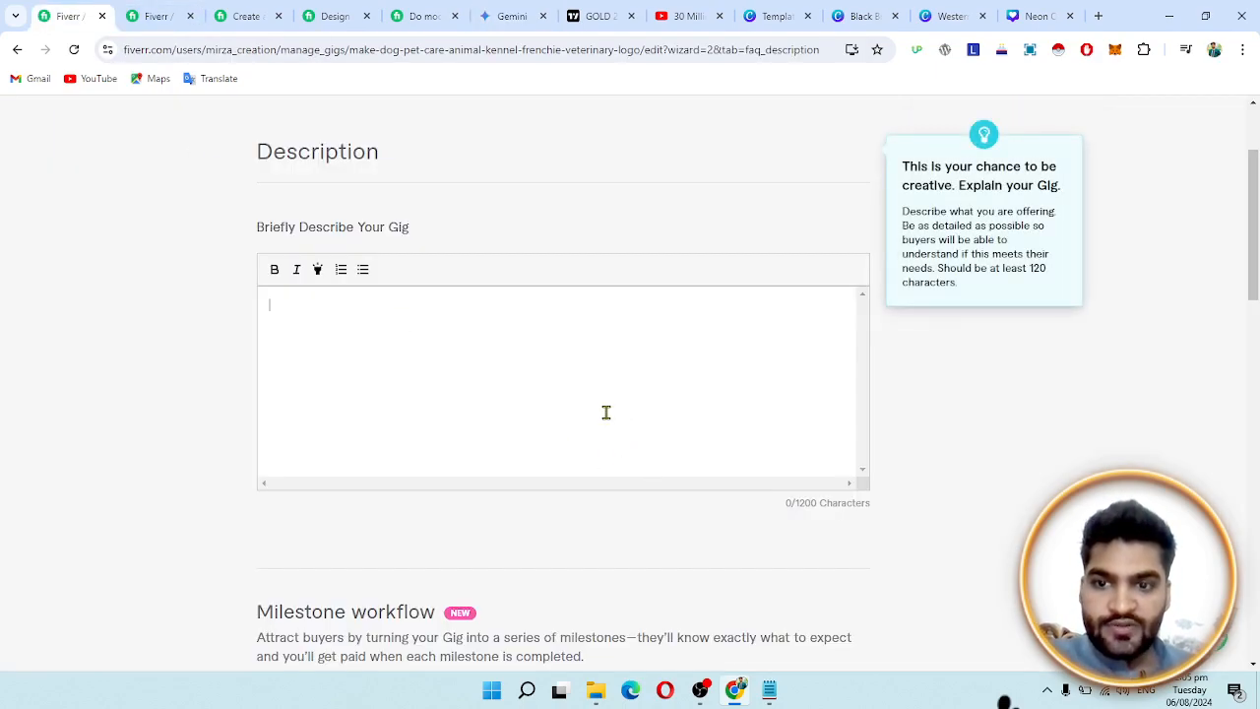
pyautogui.hotkey('ctrl', 'v')
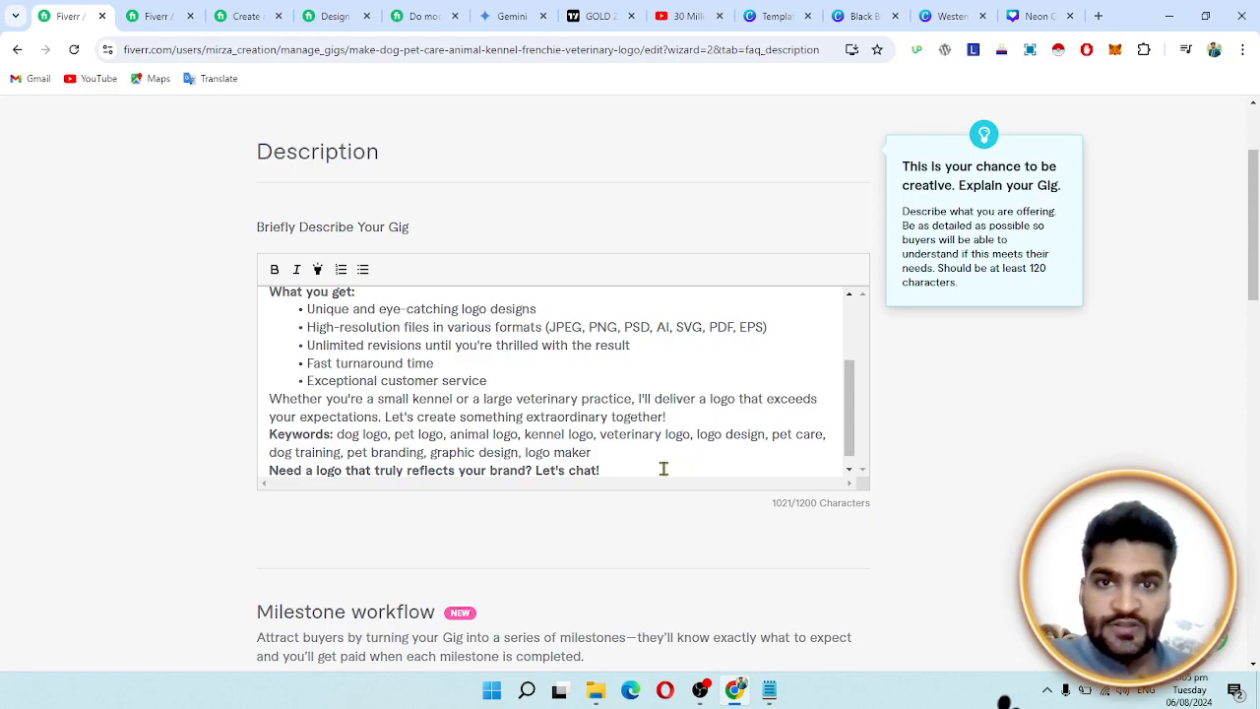
pyautogui.moveTo(774, 504)
pyautogui.mouseDown()
pyautogui.moveTo(797, 506)
pyautogui.moveTo(789, 512)
pyautogui.mouseUp()
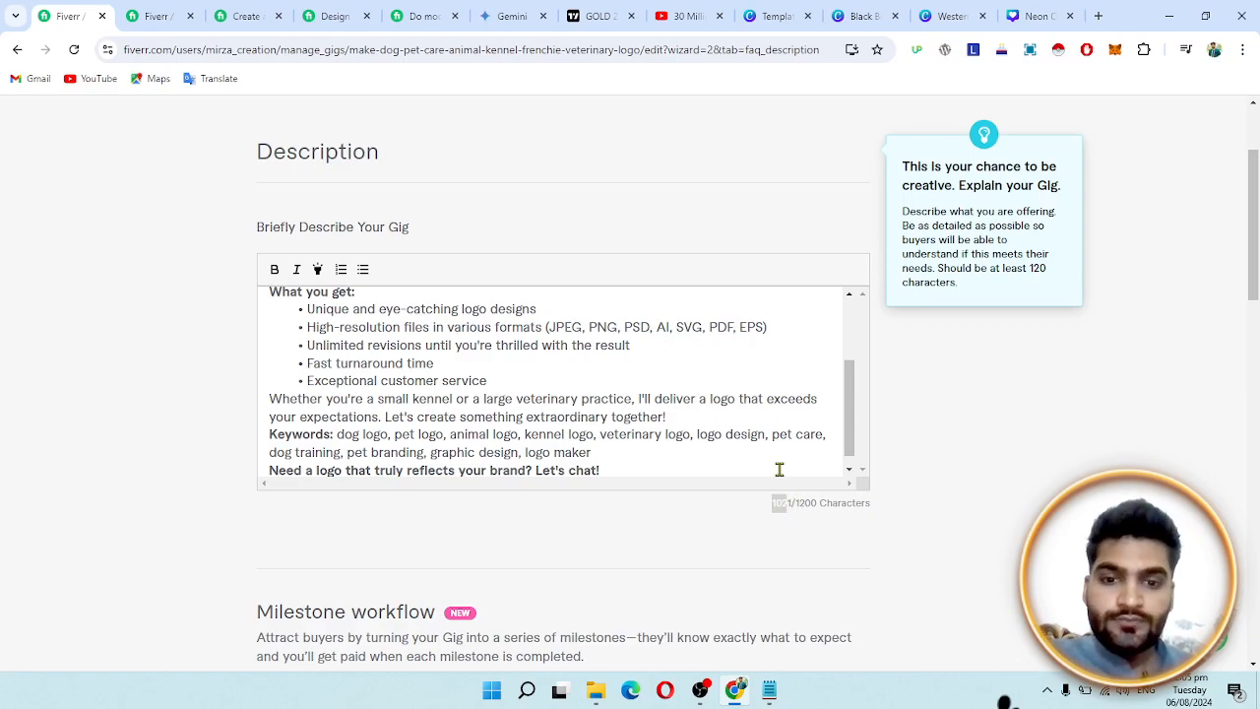
pyautogui.click(507, 16)
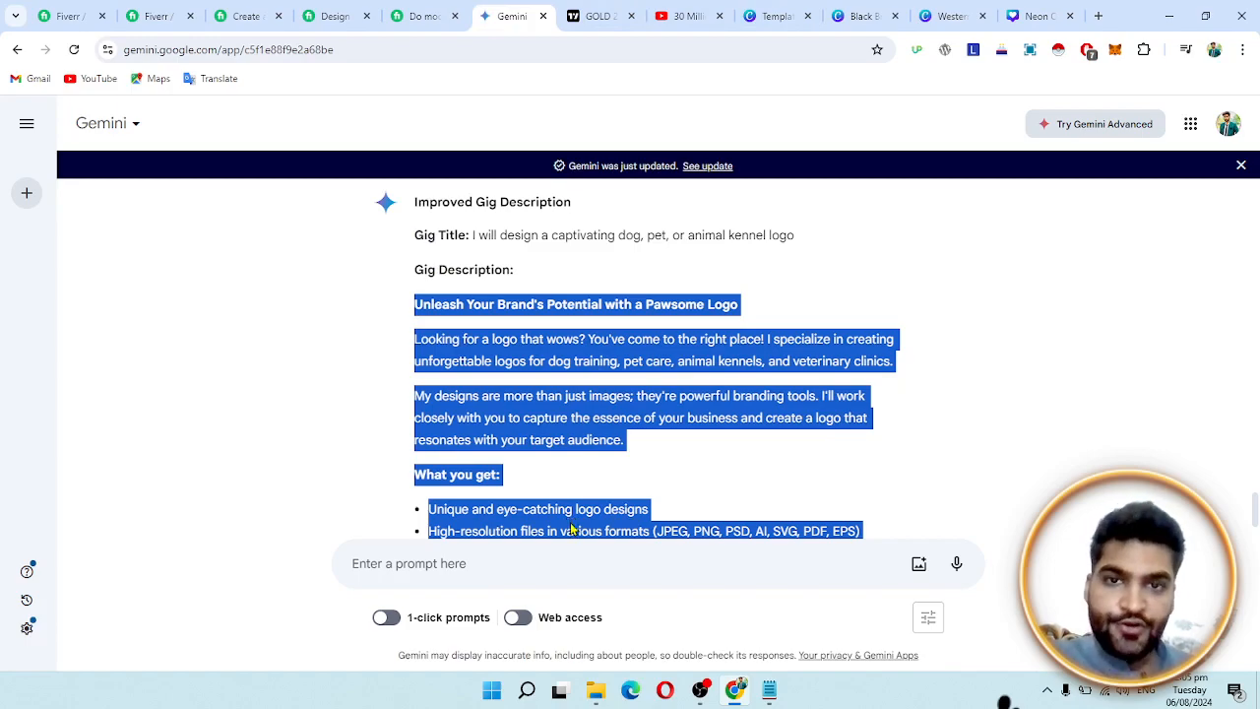
pyautogui.click(69, 16)
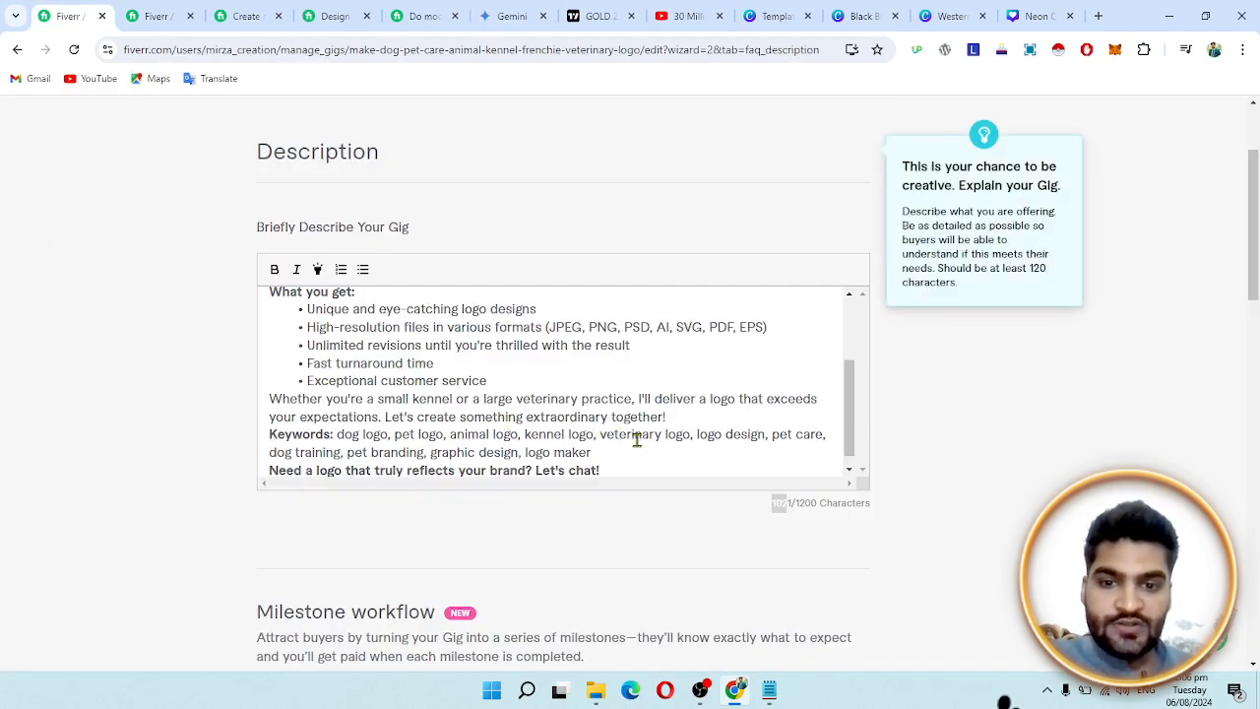
# Insert blank lines before and after the Keywords paragraph of the gig description
pyautogui.click(604, 452)
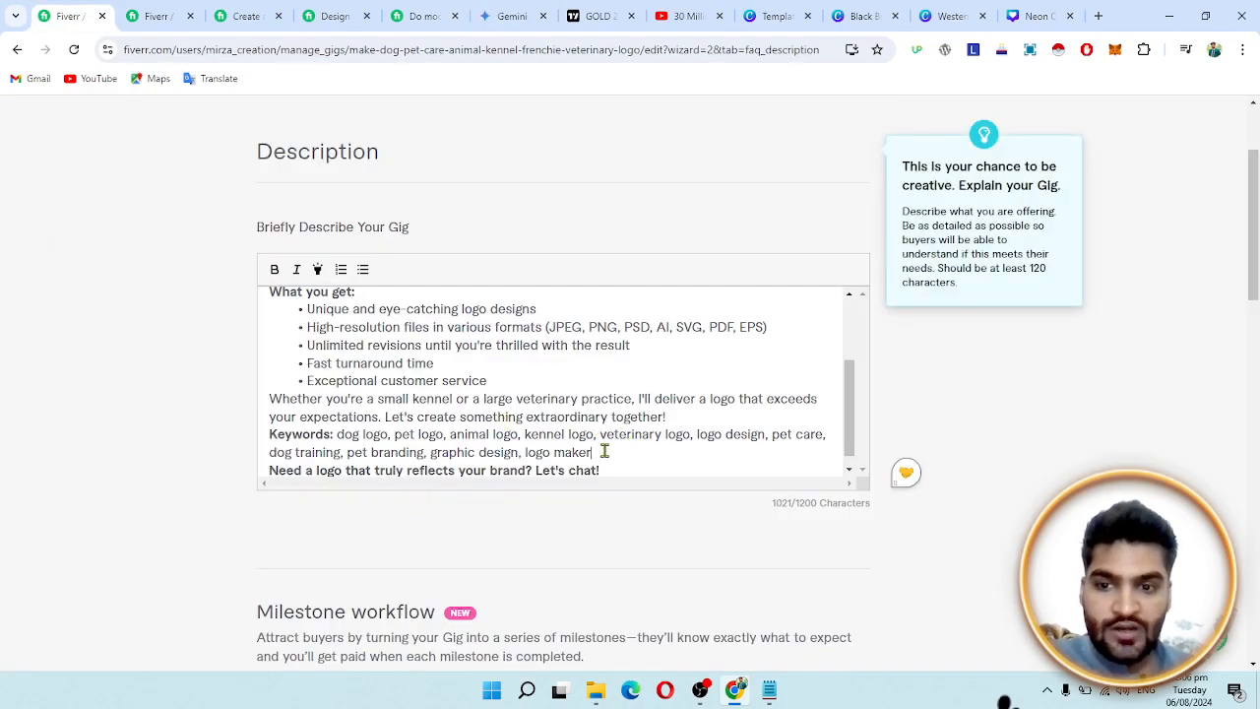
pyautogui.press('Return')
pyautogui.scroll(-1, 748, 403)
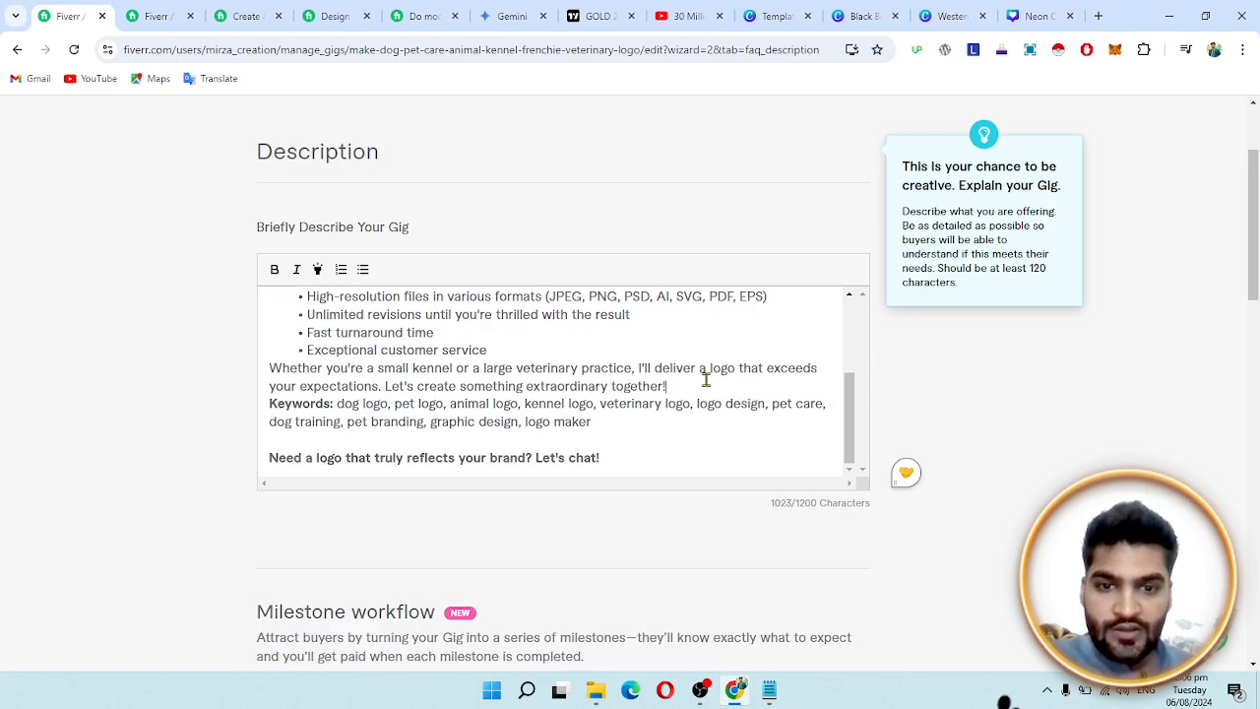
pyautogui.click(703, 387)
pyautogui.press('Return')
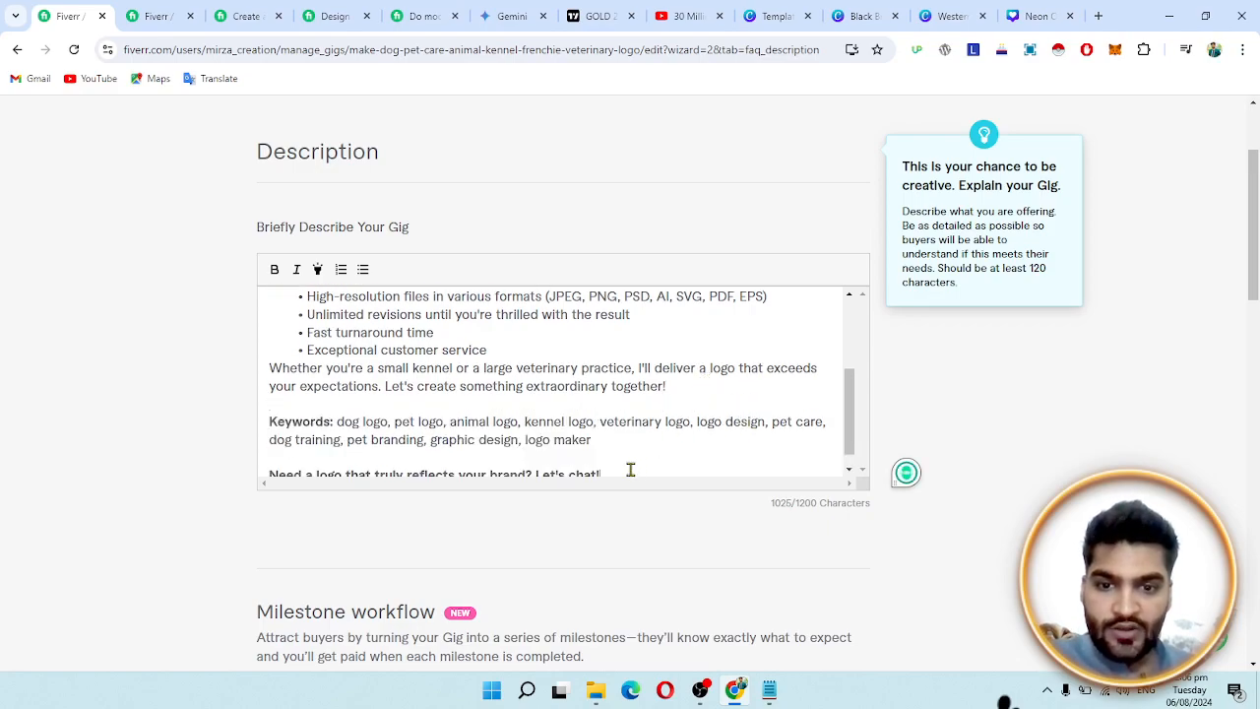
# Move the closing line "Need a logo that truly reflects your brand? Let's chat!" above the Keywords paragraph, separated by blank lines
pyautogui.moveTo(633, 470); pyautogui.dragTo(253, 469)
pyautogui.hotkey('ctrl', 'c')
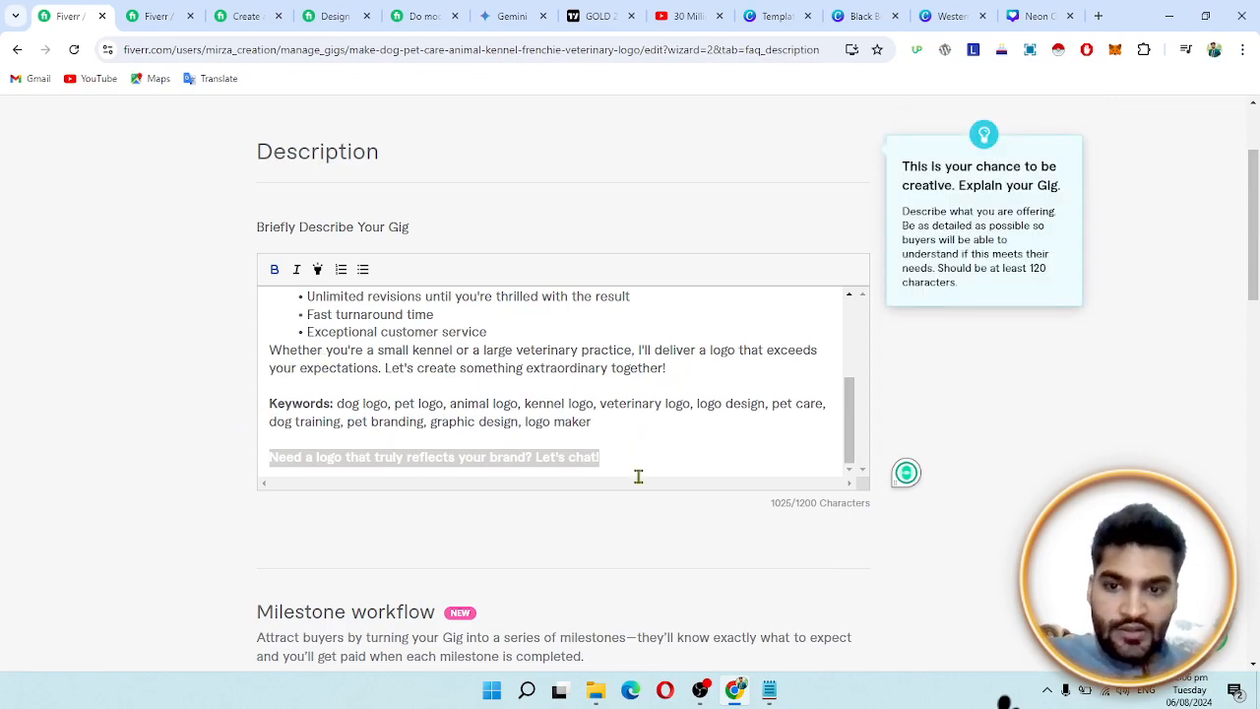
pyautogui.press('BackSpace')
pyautogui.press('BackSpace')
pyautogui.click(679, 402)
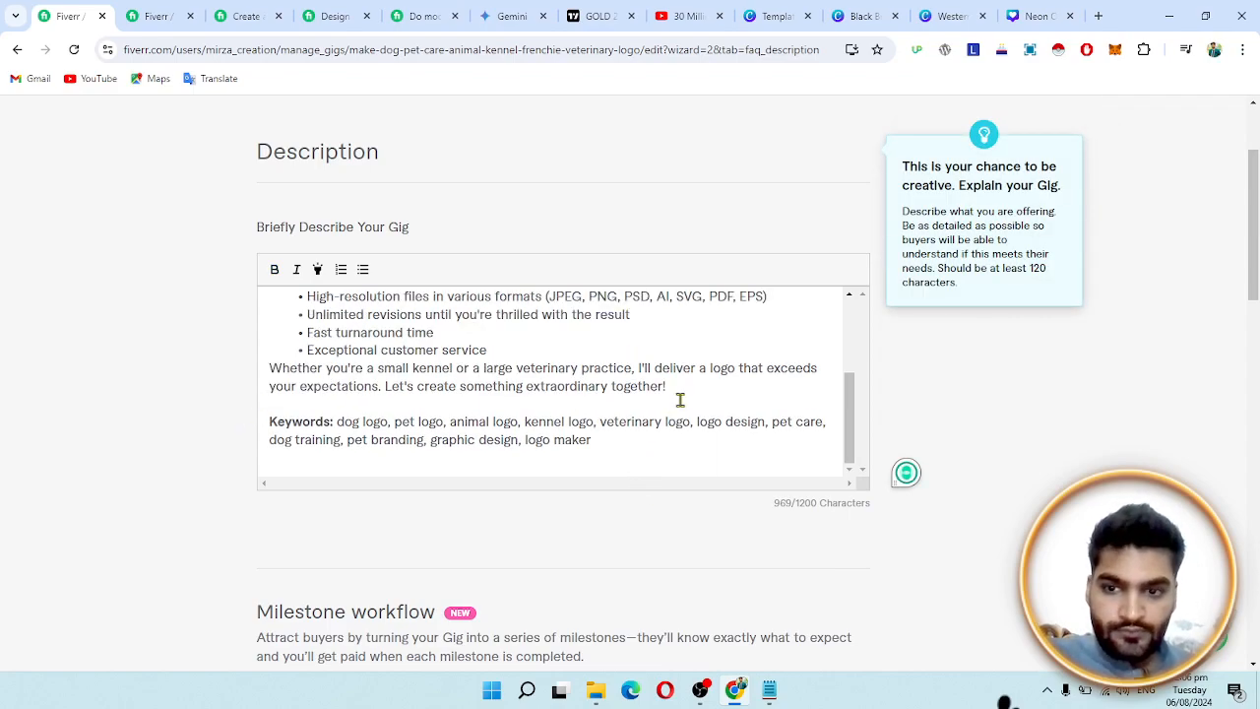
pyautogui.press('Return')
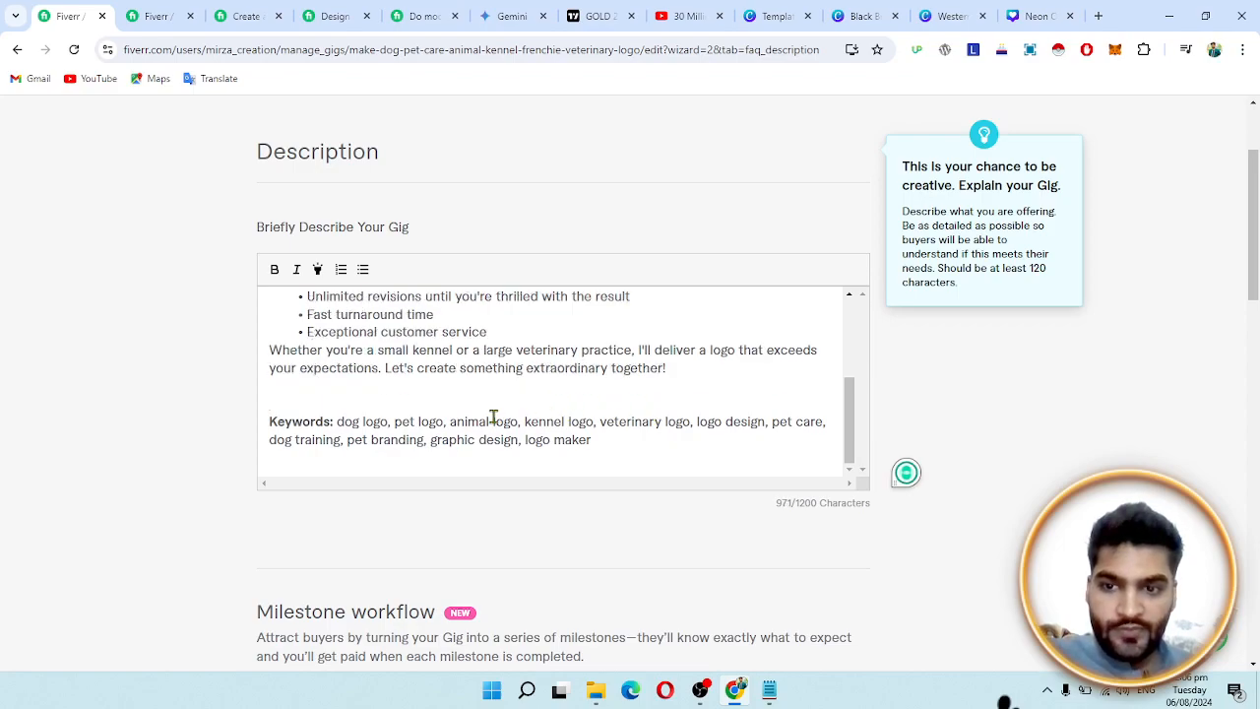
pyautogui.press('Return')
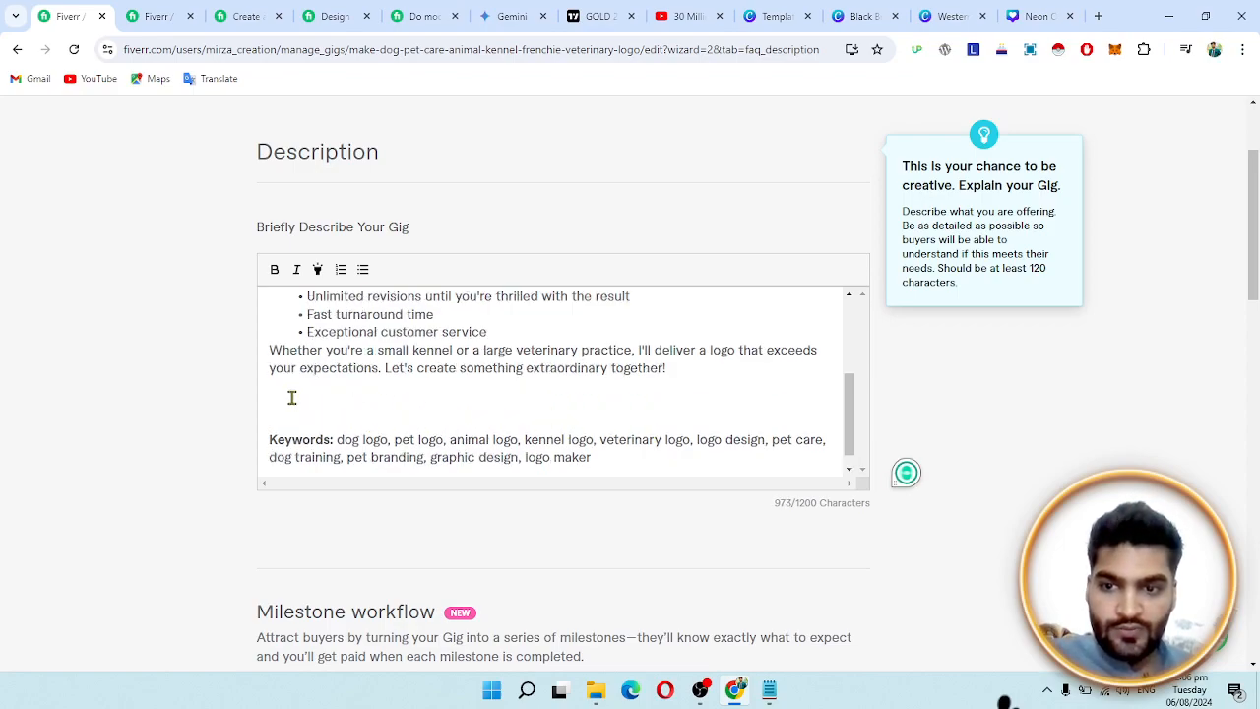
pyautogui.hotkey('ctrl', 'v')
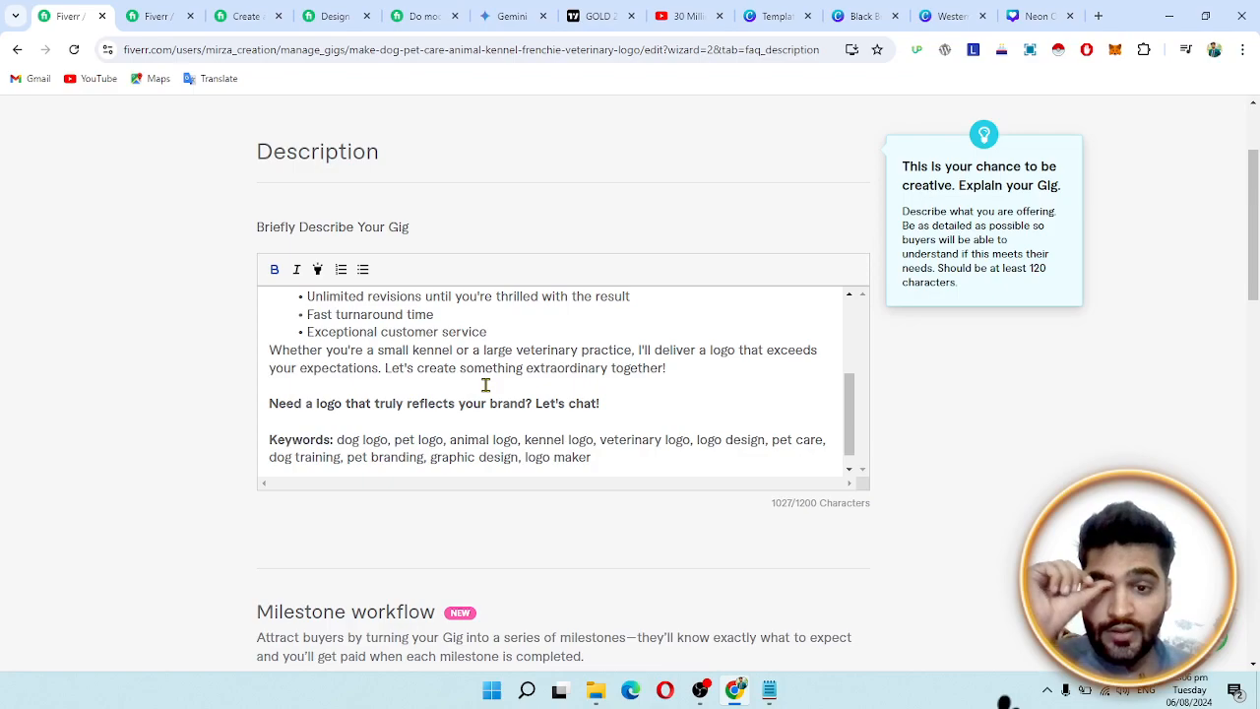
# Insert blank lines after the bullet list, the "target audience" paragraph and the headline, and review the whole description
pyautogui.press('Return')
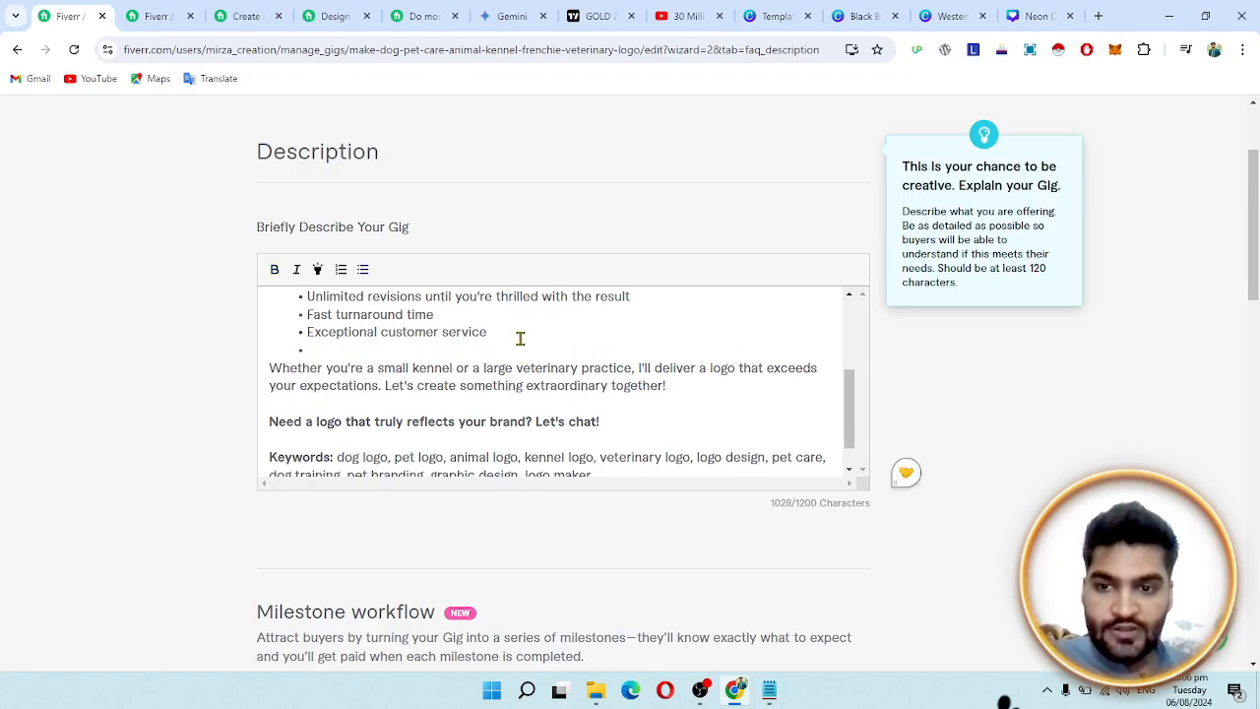
pyautogui.scroll(3, 520, 339)
pyautogui.click(450, 403)
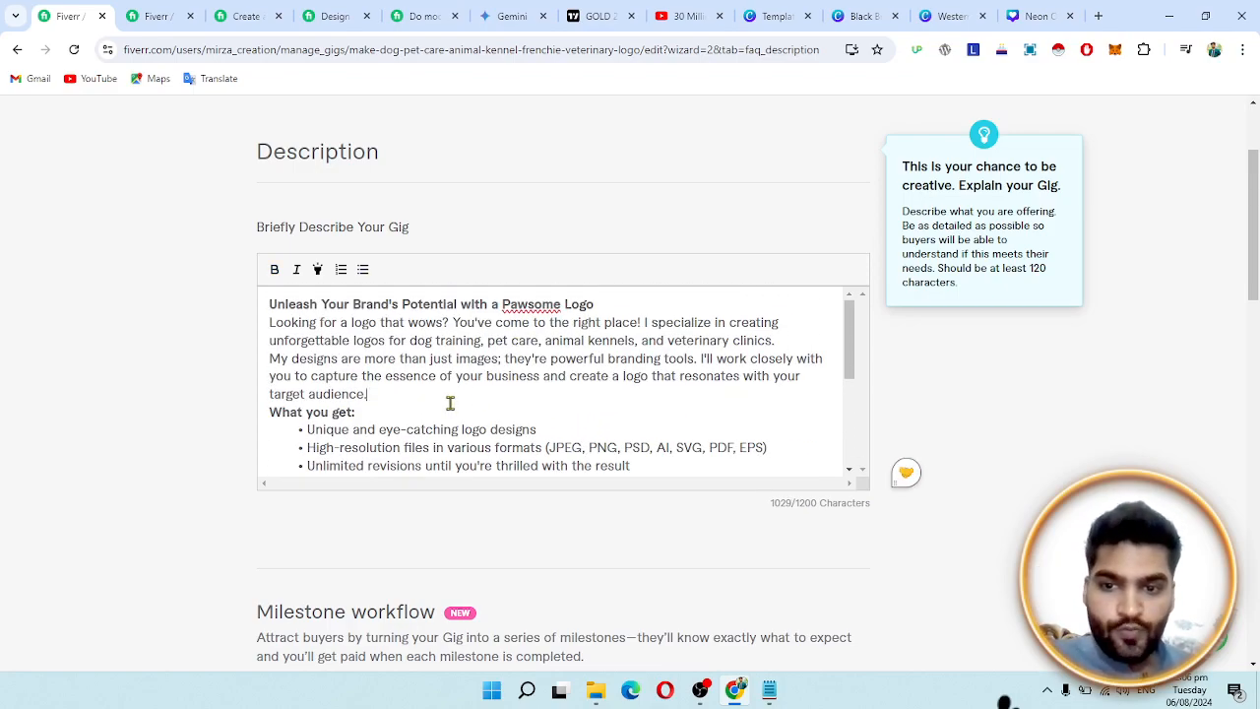
pyautogui.press('Return')
pyautogui.click(622, 302)
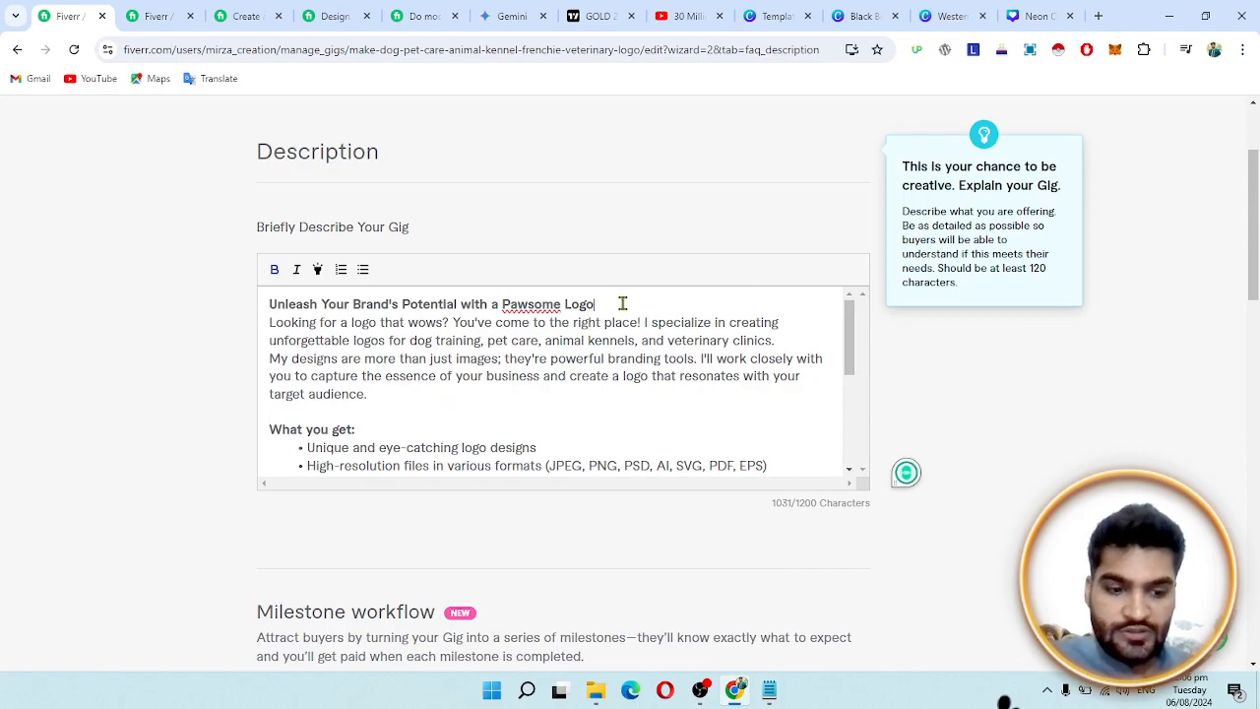
pyautogui.press('Return')
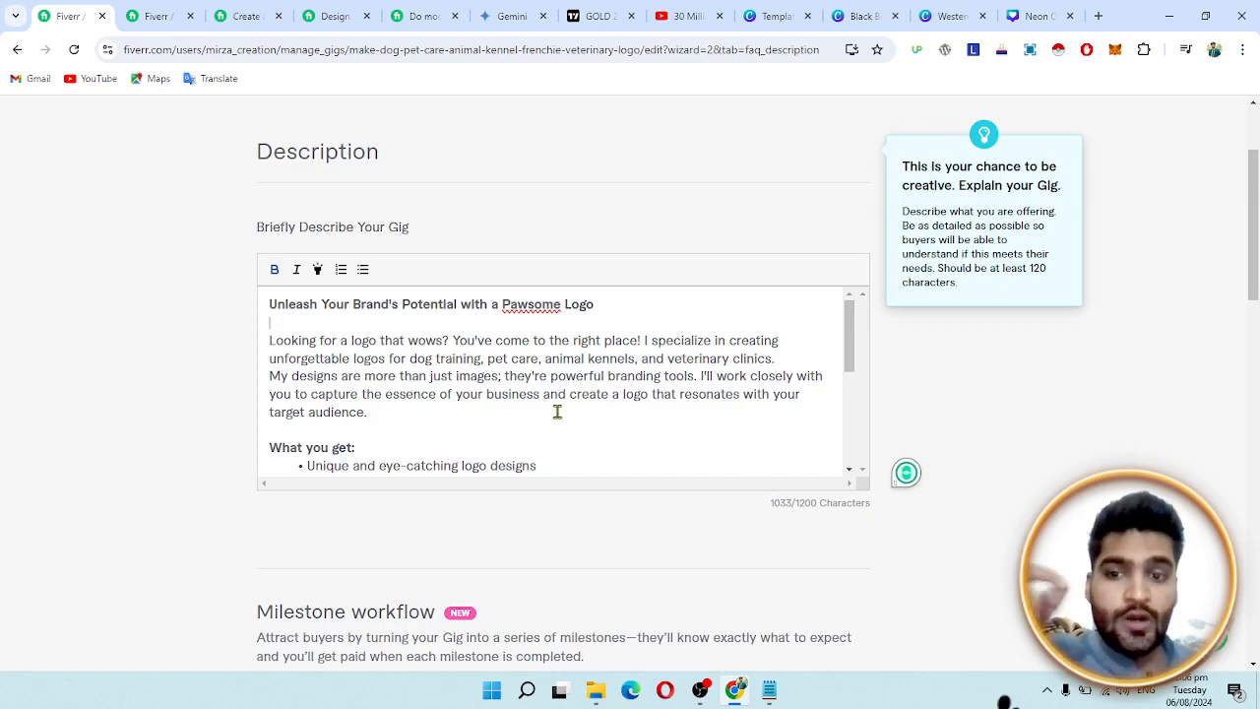
pyautogui.scroll(-2, 557, 413)
pyautogui.scroll(-1, 557, 412)
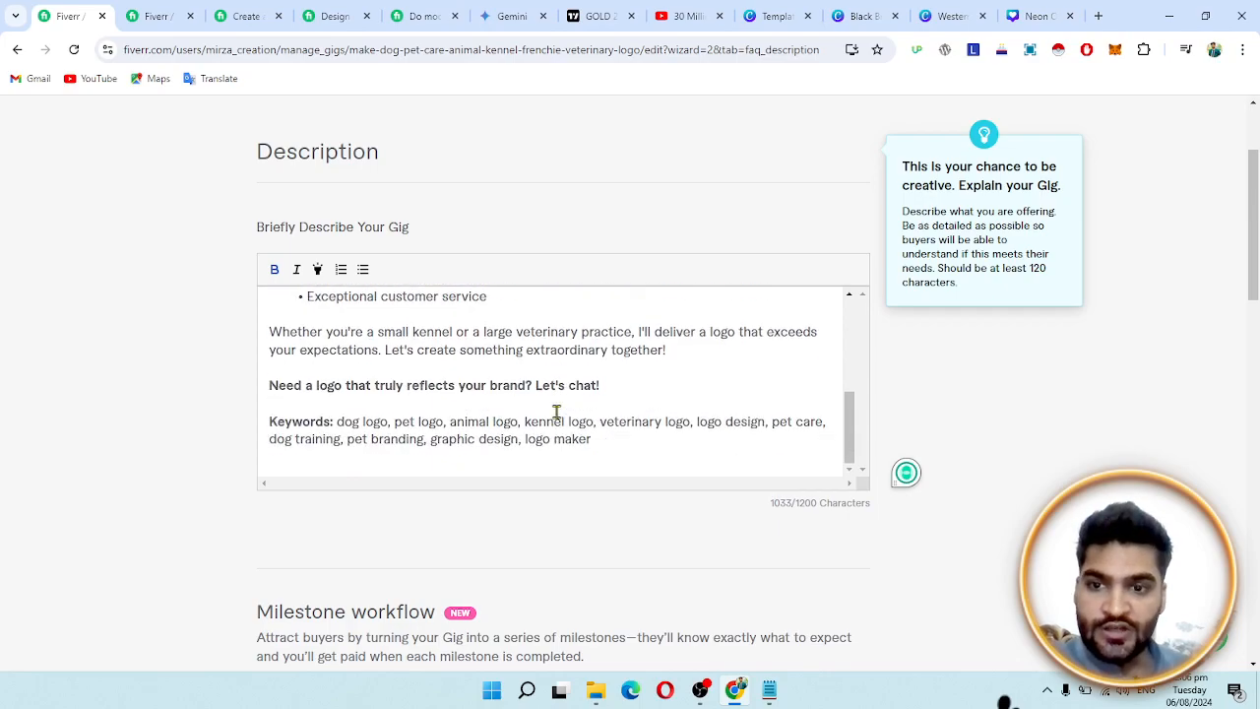
pyautogui.scroll(2, 580, 394)
pyautogui.scroll(-2, 580, 393)
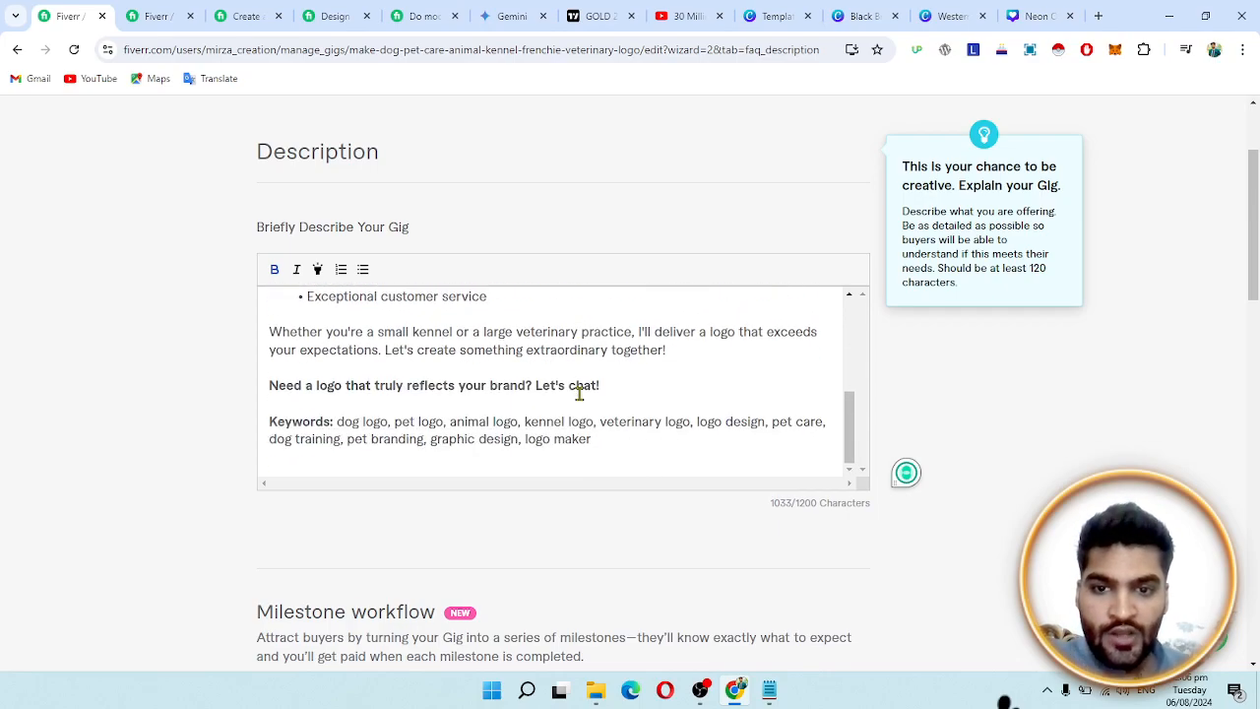
pyautogui.scroll(-3, 697, 528)
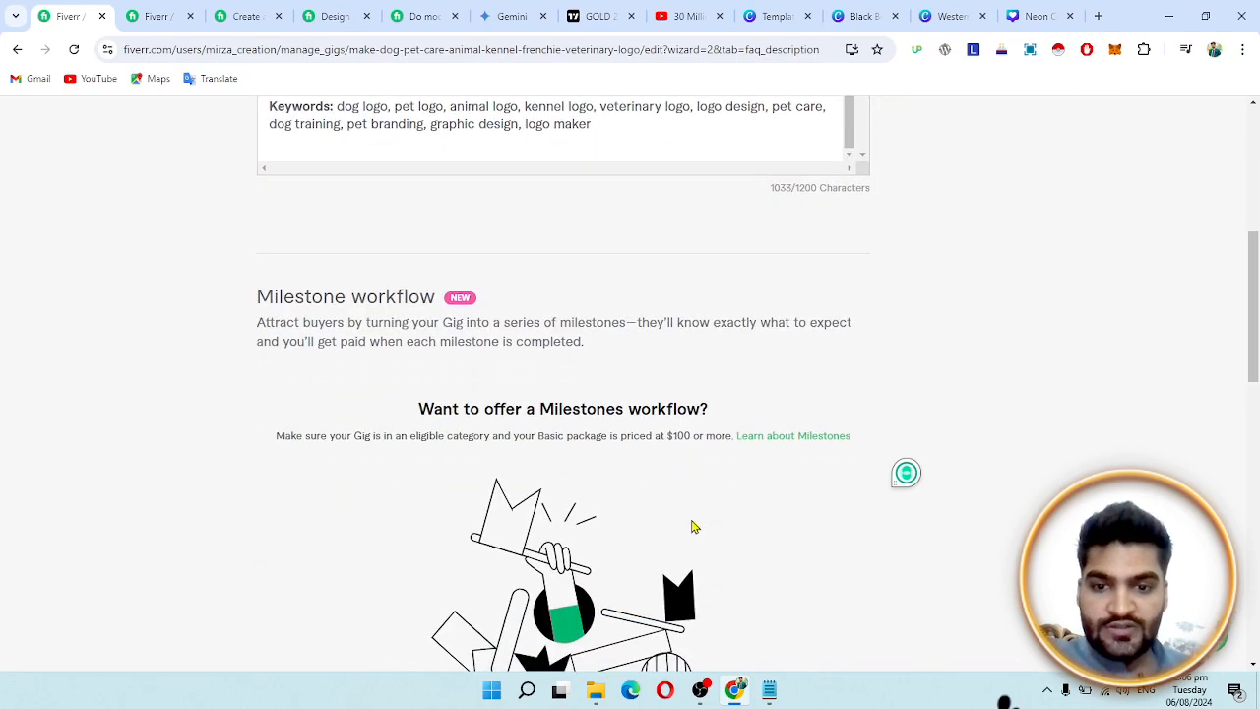
# Switch to the Gemini chat and submit the prompt "write 3 faqs for this" below the improved gig description
pyautogui.scroll(-5, 692, 526)
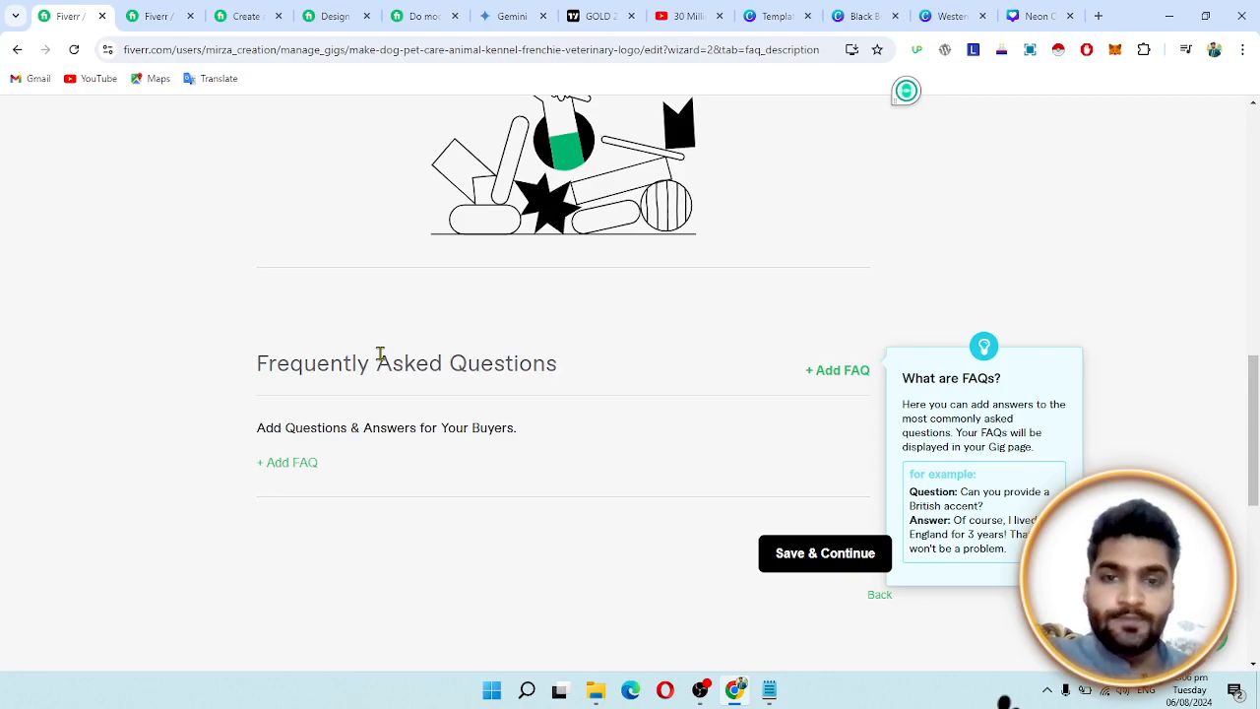
pyautogui.click(509, 12)
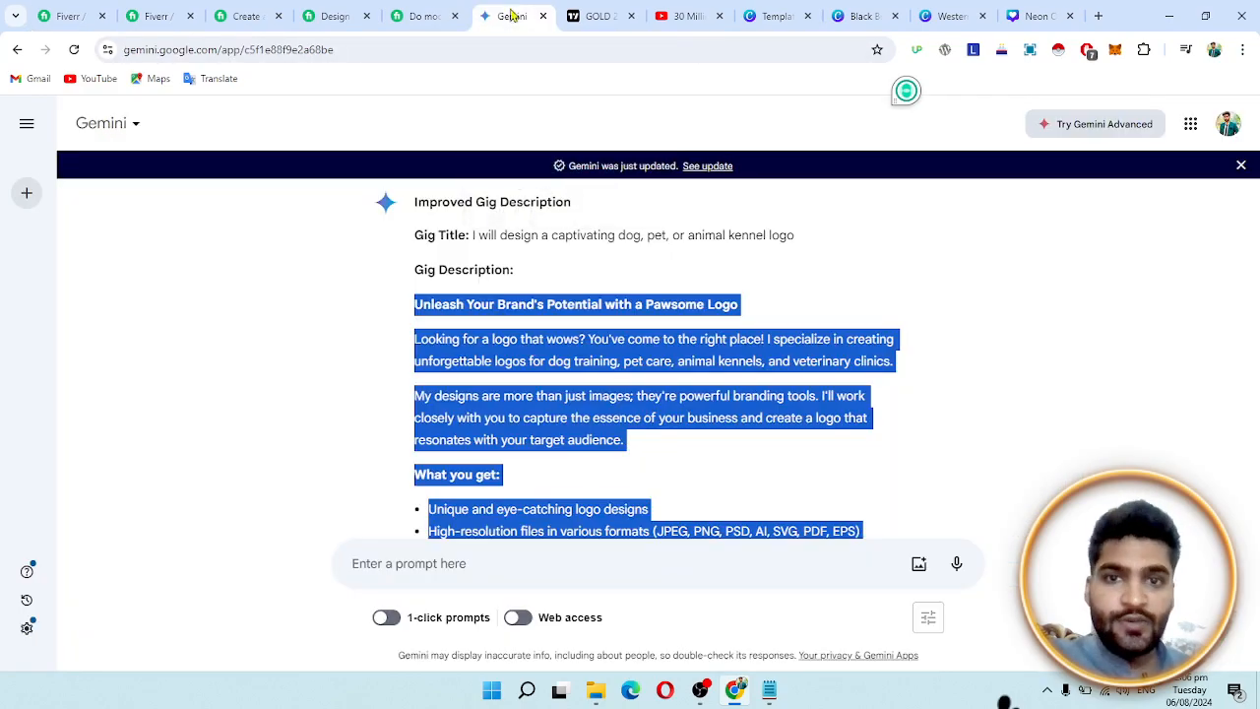
pyautogui.scroll(-3, 504, 492)
pyautogui.click(503, 561)
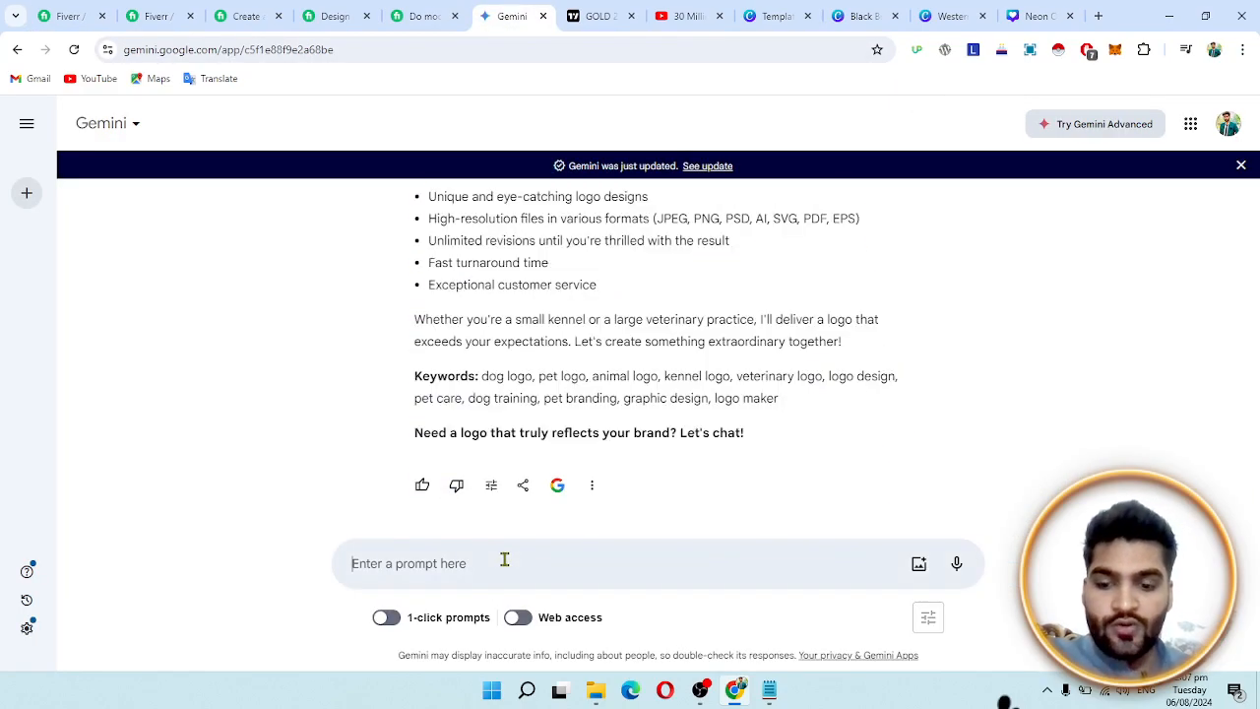
pyautogui.write('write')
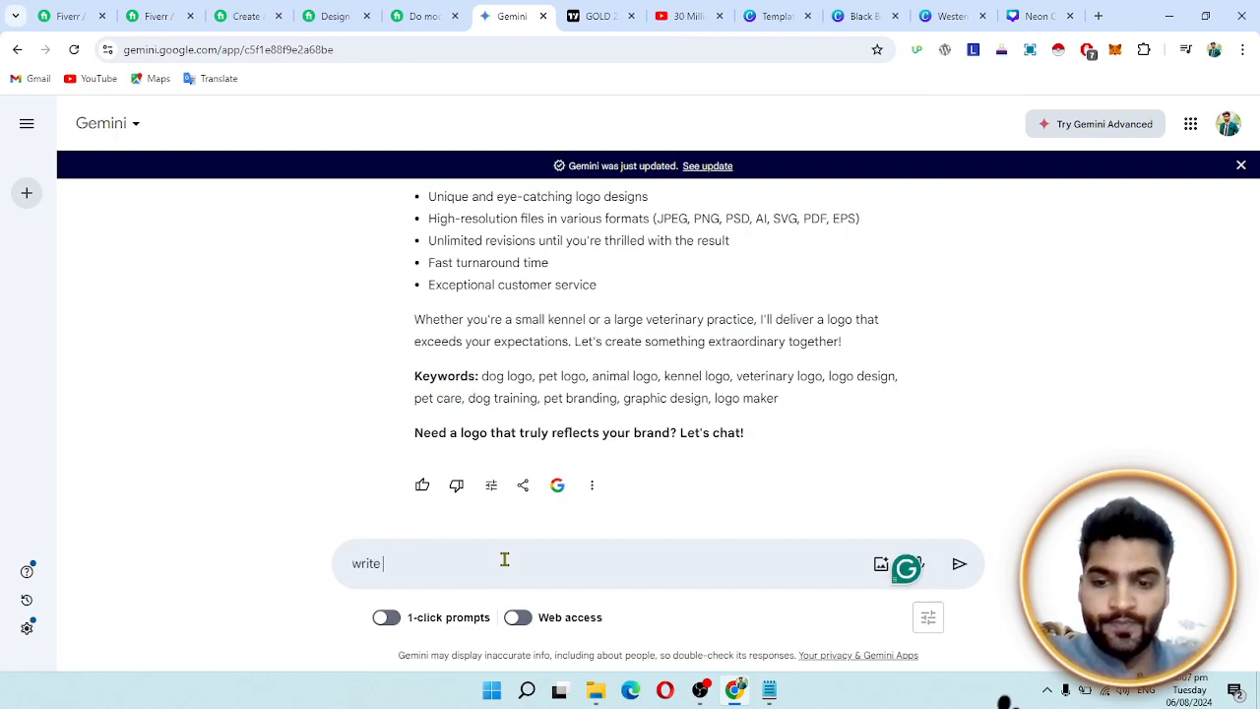
pyautogui.write(' 3 fas')
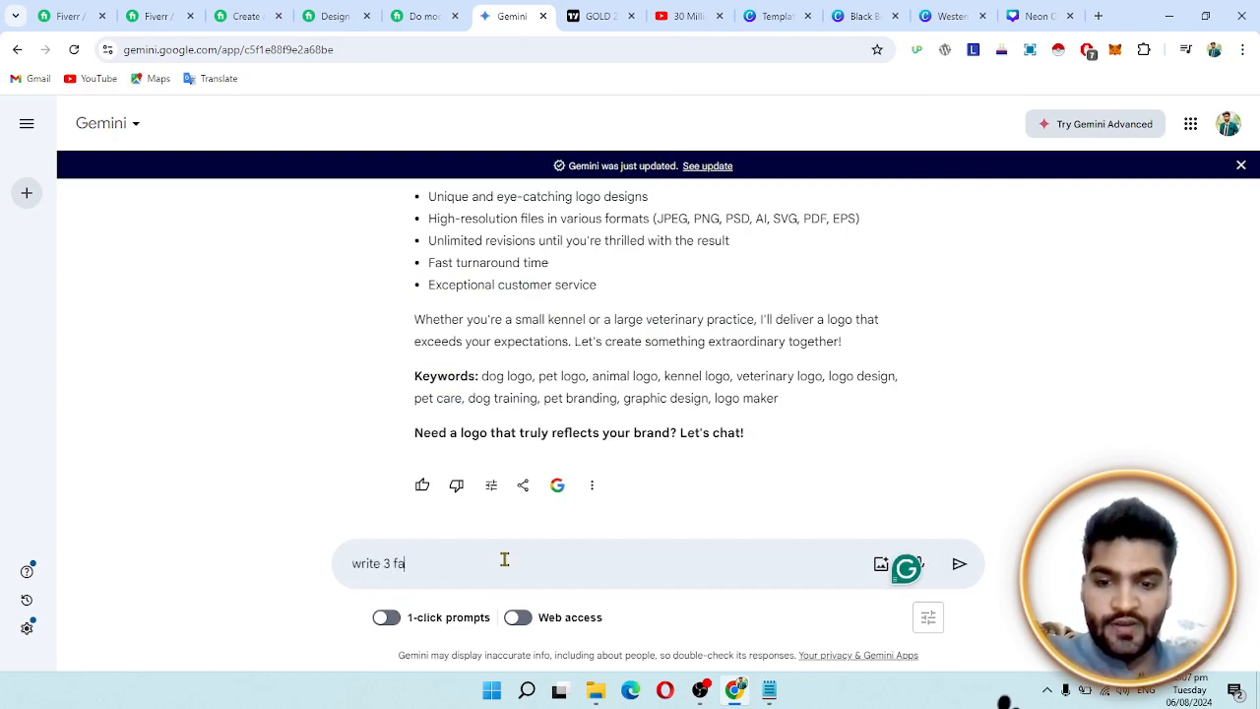
pyautogui.press('BackSpace')
pyautogui.write('ws')
pyautogui.press('BackSpace')
pyautogui.press('BackSpace')
pyautogui.write('qd')
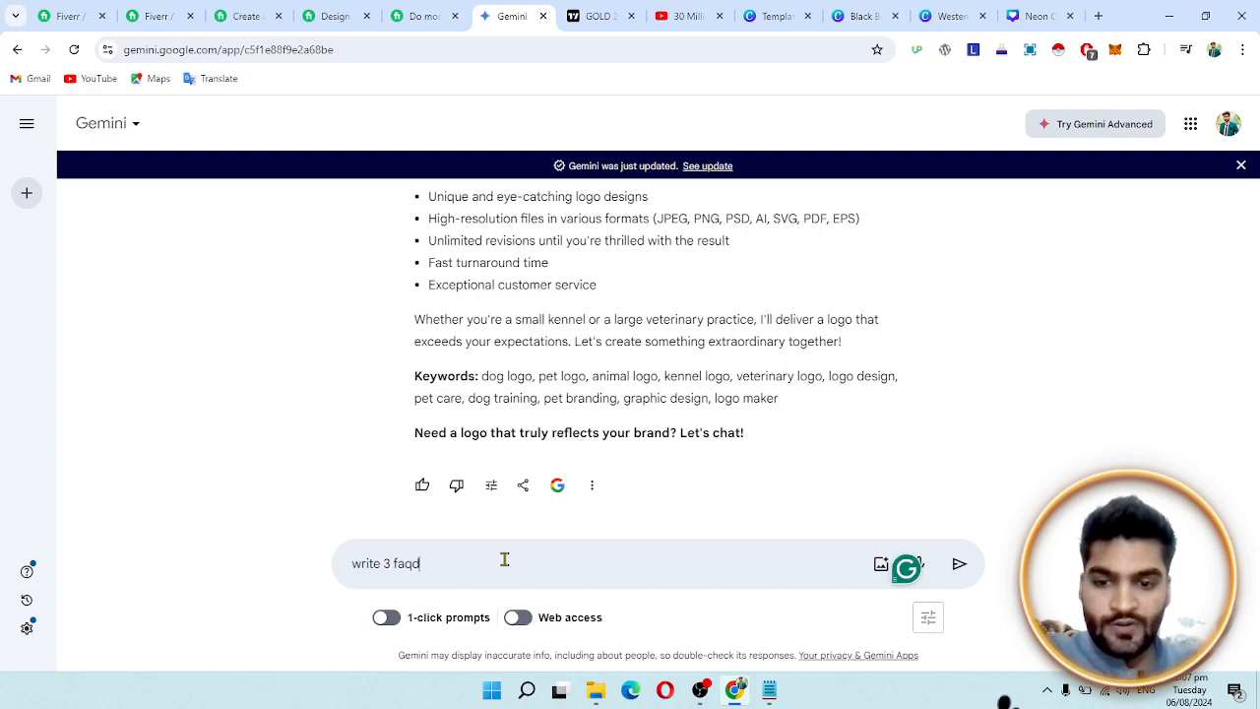
pyautogui.press('BackSpace')
pyautogui.write('s for this')
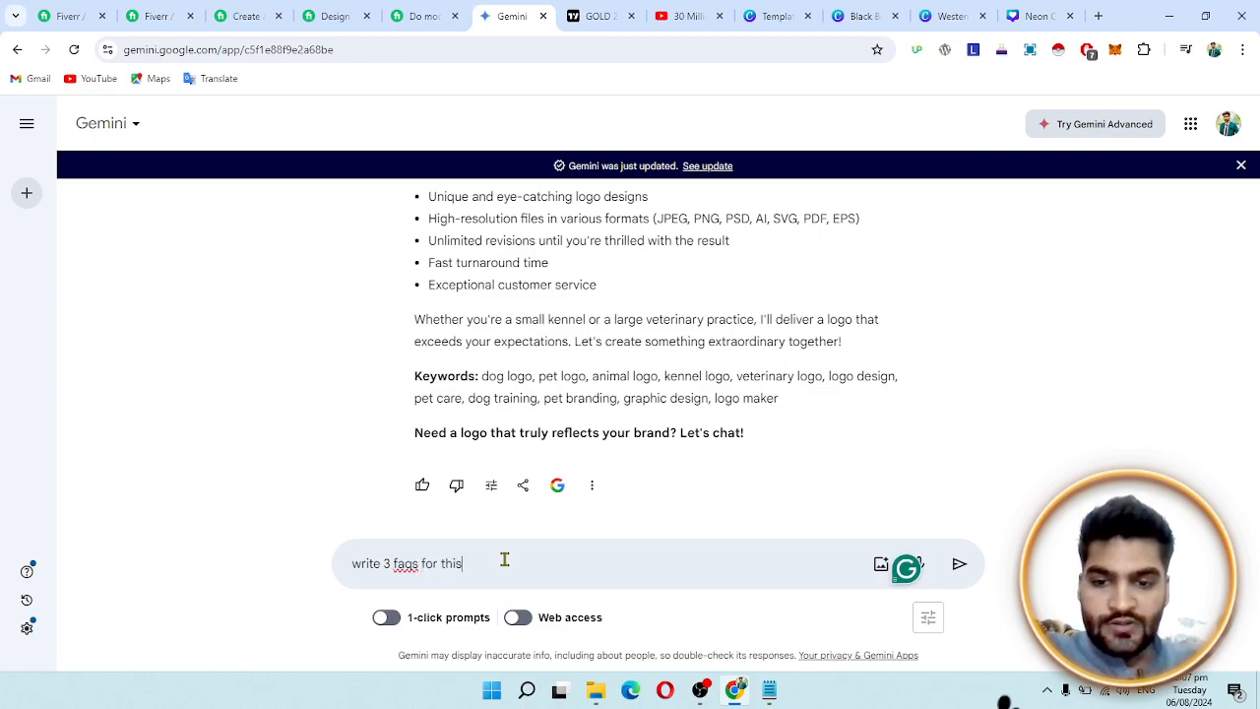
pyautogui.press('Return')
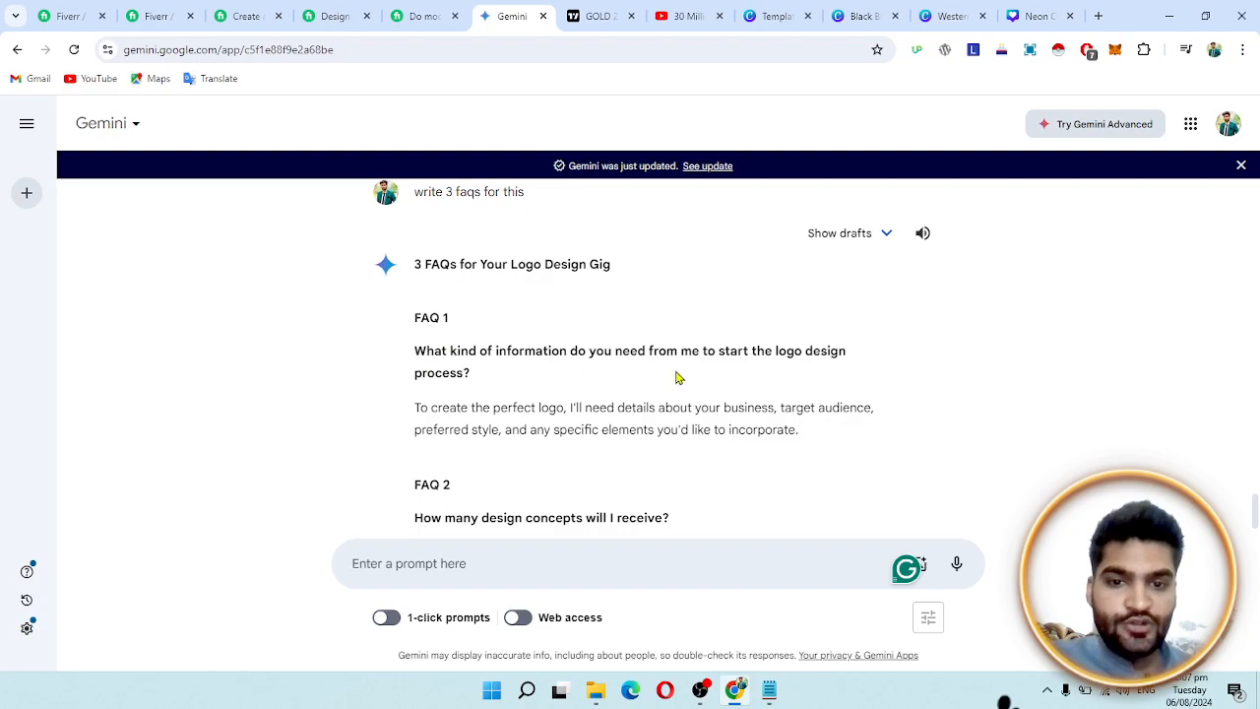
# Copy Gemini's FAQ 1 question about the information needed to start, and paste it as the question of a new FAQ in the Fiverr gig
pyautogui.moveTo(414, 351); pyautogui.dragTo(484, 389)
pyautogui.hotkey('ctrl', 'c')
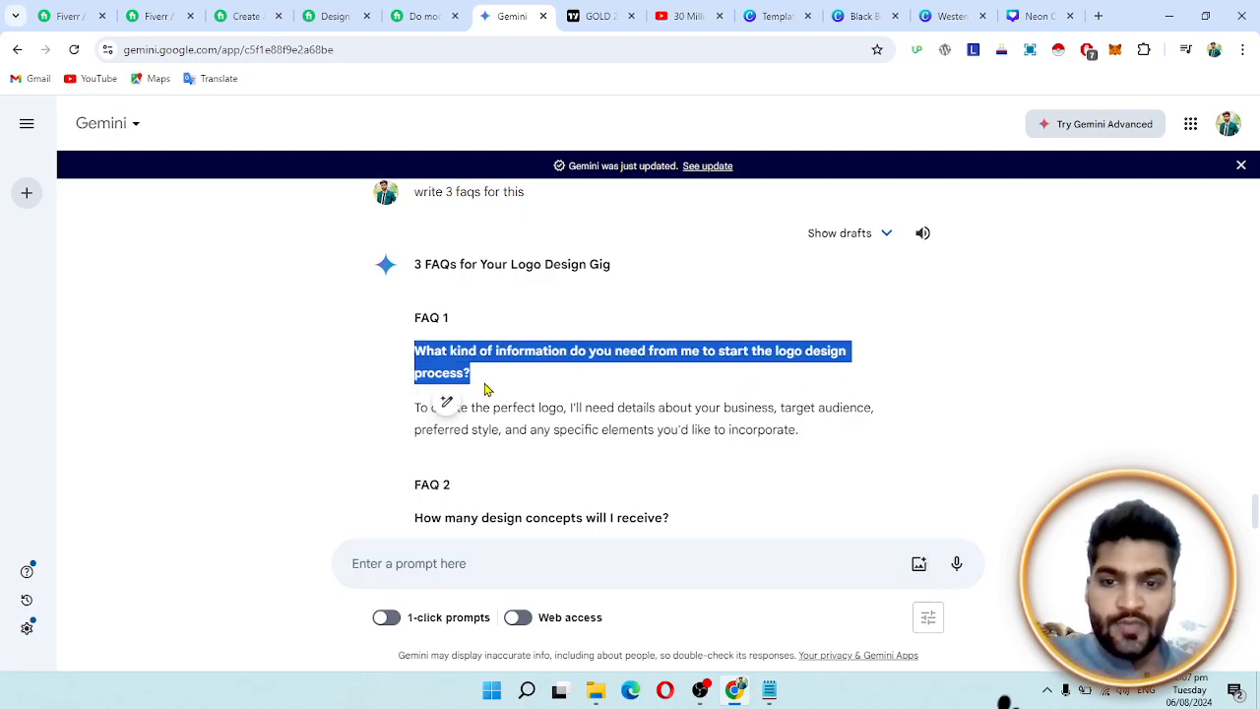
pyautogui.click(90, 9)
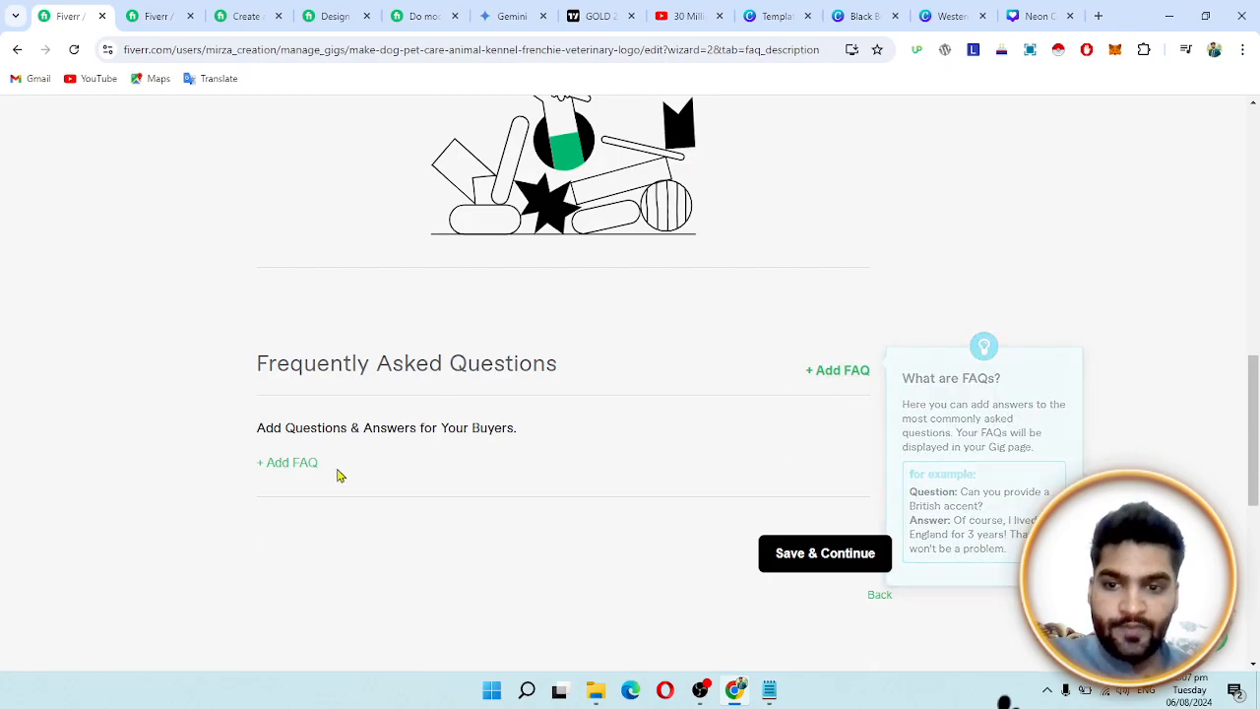
pyautogui.click(292, 463)
pyautogui.scroll(-2, 472, 237)
pyautogui.click(473, 240)
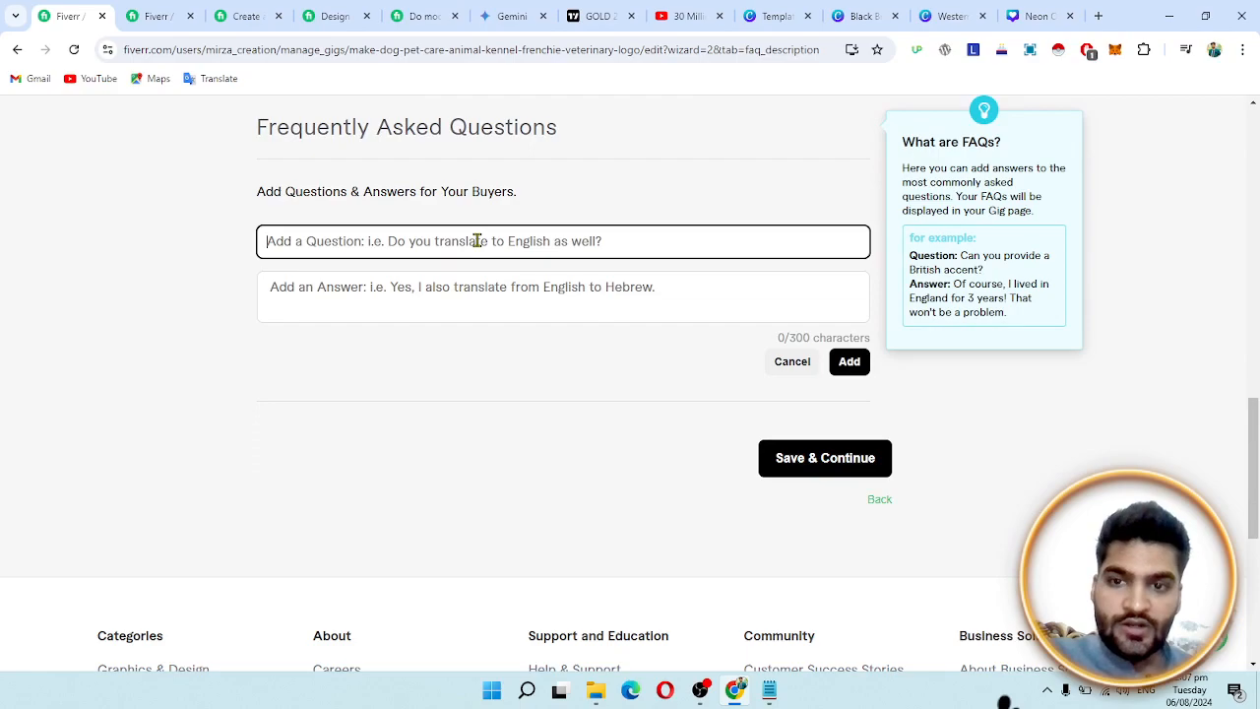
pyautogui.hotkey('ctrl', 'v')
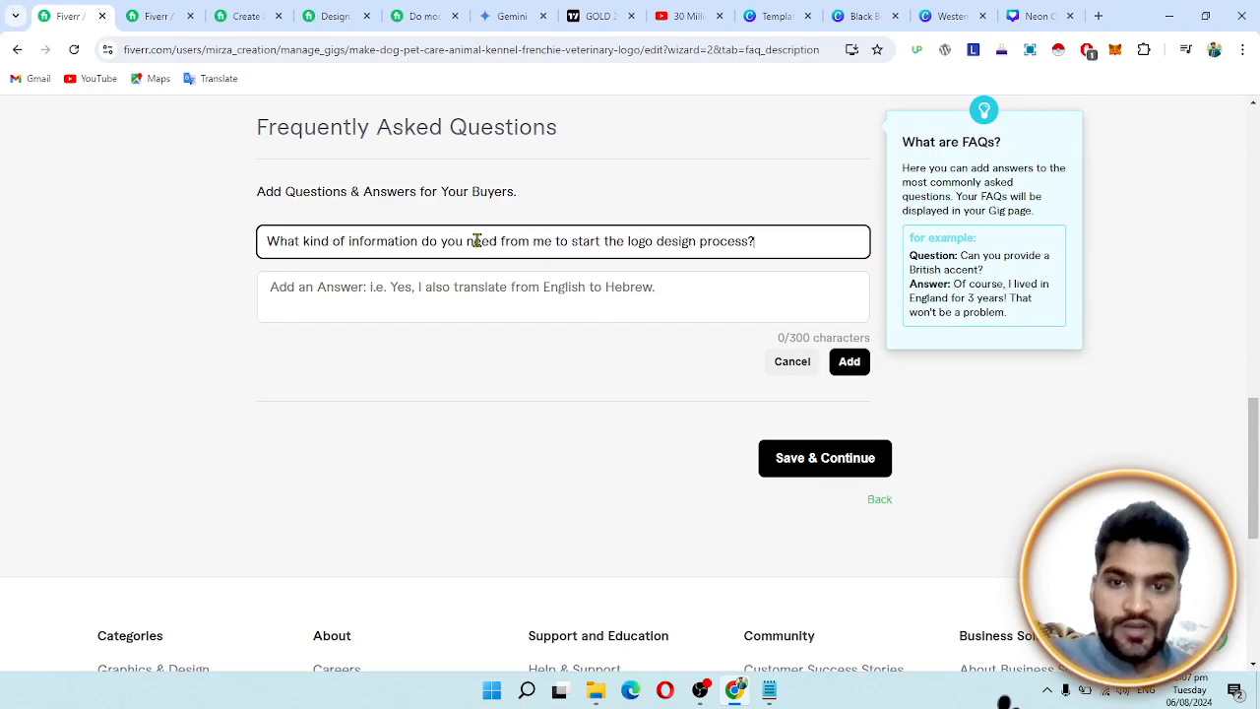
# Copy the FAQ 1 answer from Gemini into the answer field on Fiverr and add the FAQ to the gig
pyautogui.click(513, 14)
pyautogui.click(403, 413)
pyautogui.moveTo(404, 413); pyautogui.dragTo(818, 427)
pyautogui.hotkey('ctrl', 'c')
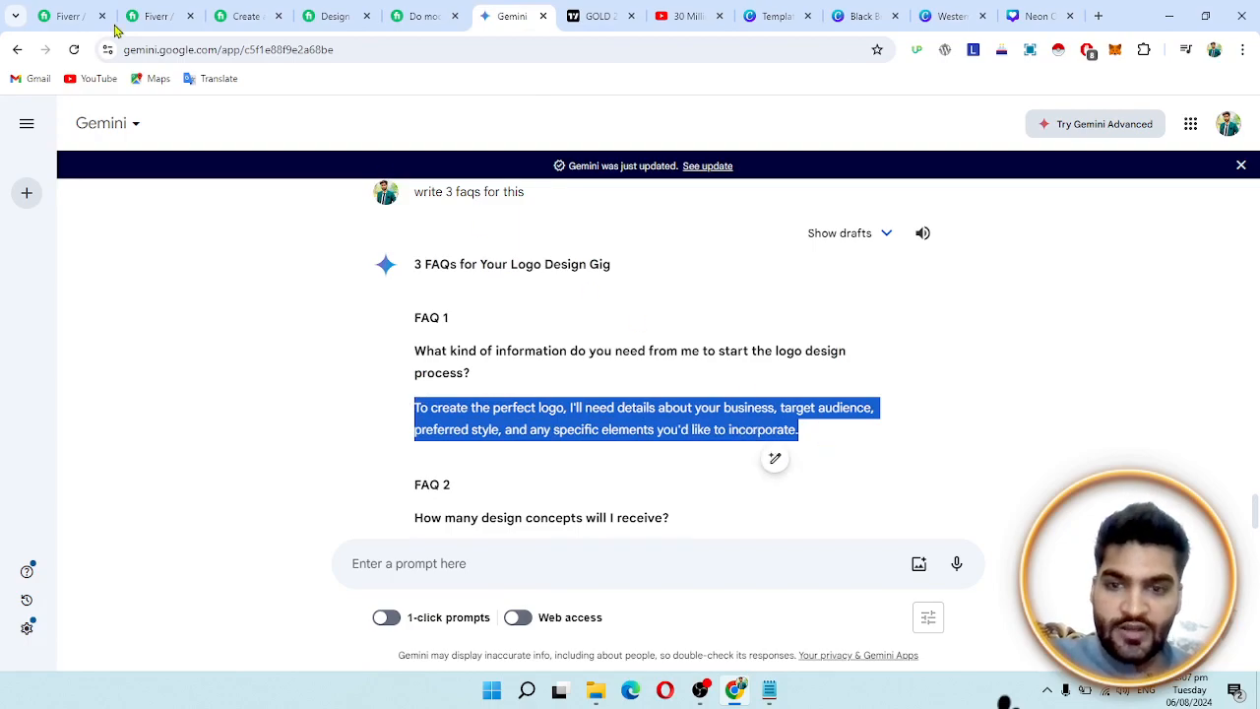
pyautogui.click(62, 15)
pyautogui.click(466, 296)
pyautogui.hotkey('ctrl', 'v')
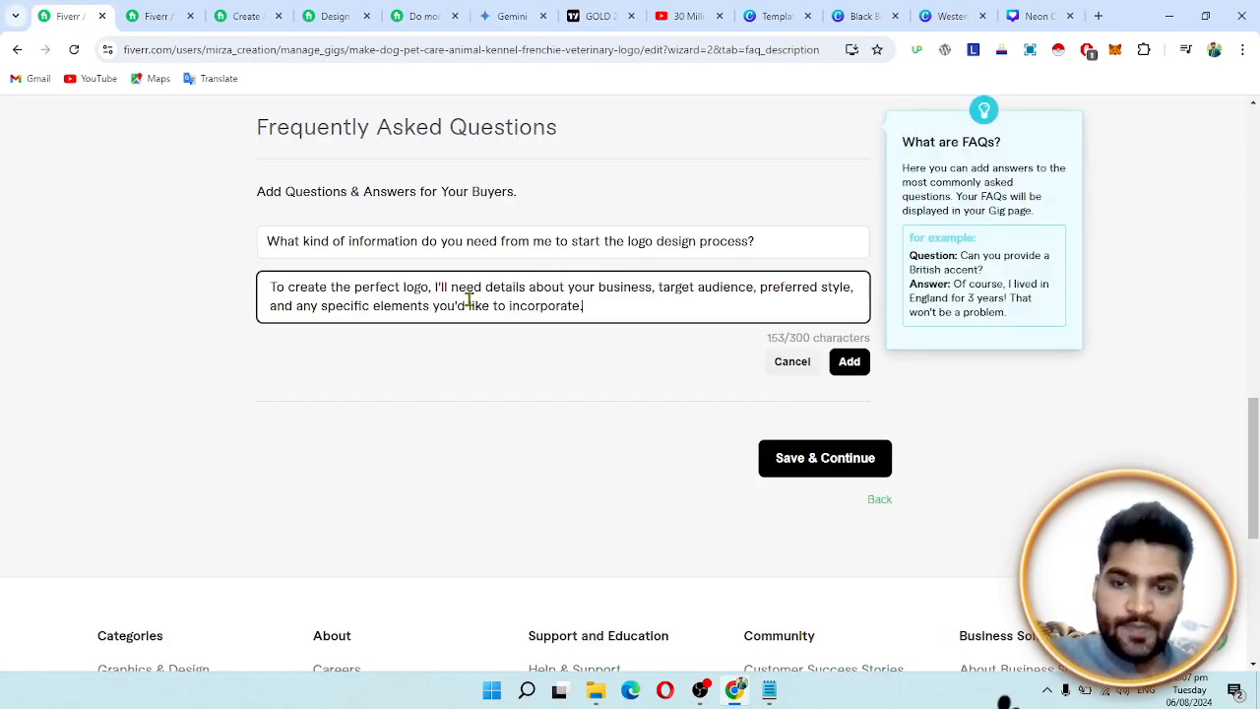
pyautogui.click(848, 361)
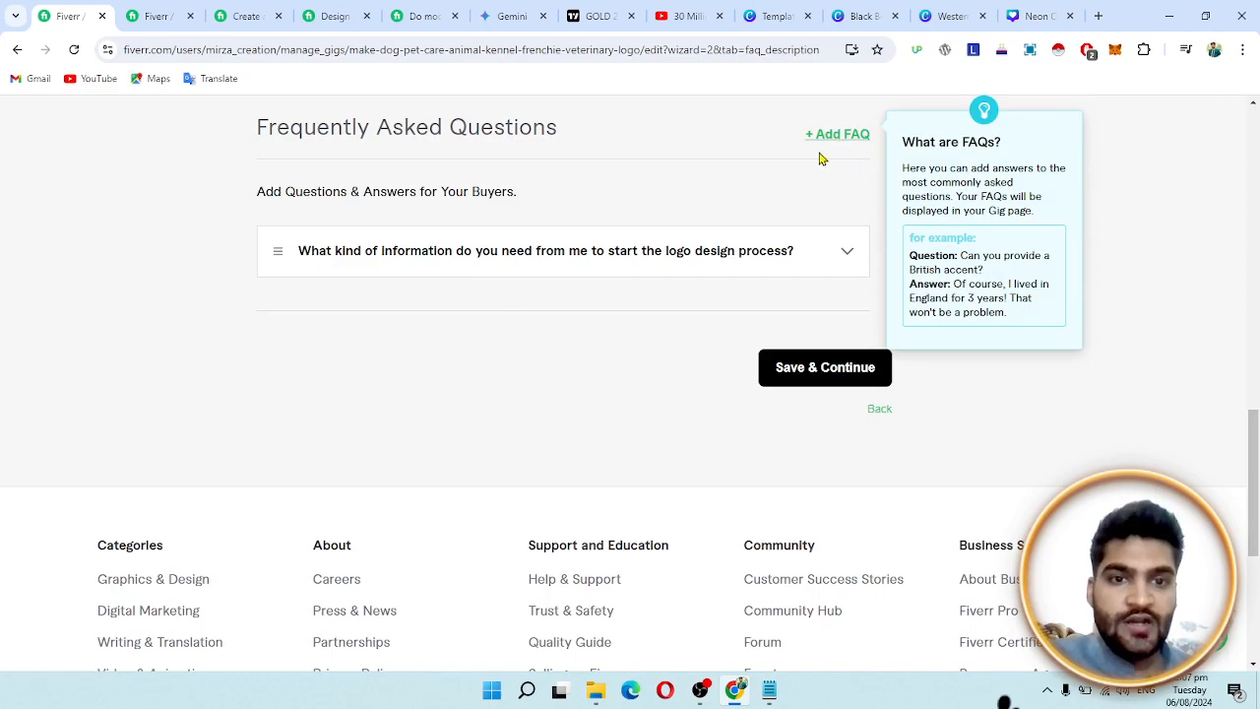
# Start a second FAQ on Fiverr and paste in Gemini's question "How many design concepts will I receive?"
pyautogui.click(835, 143)
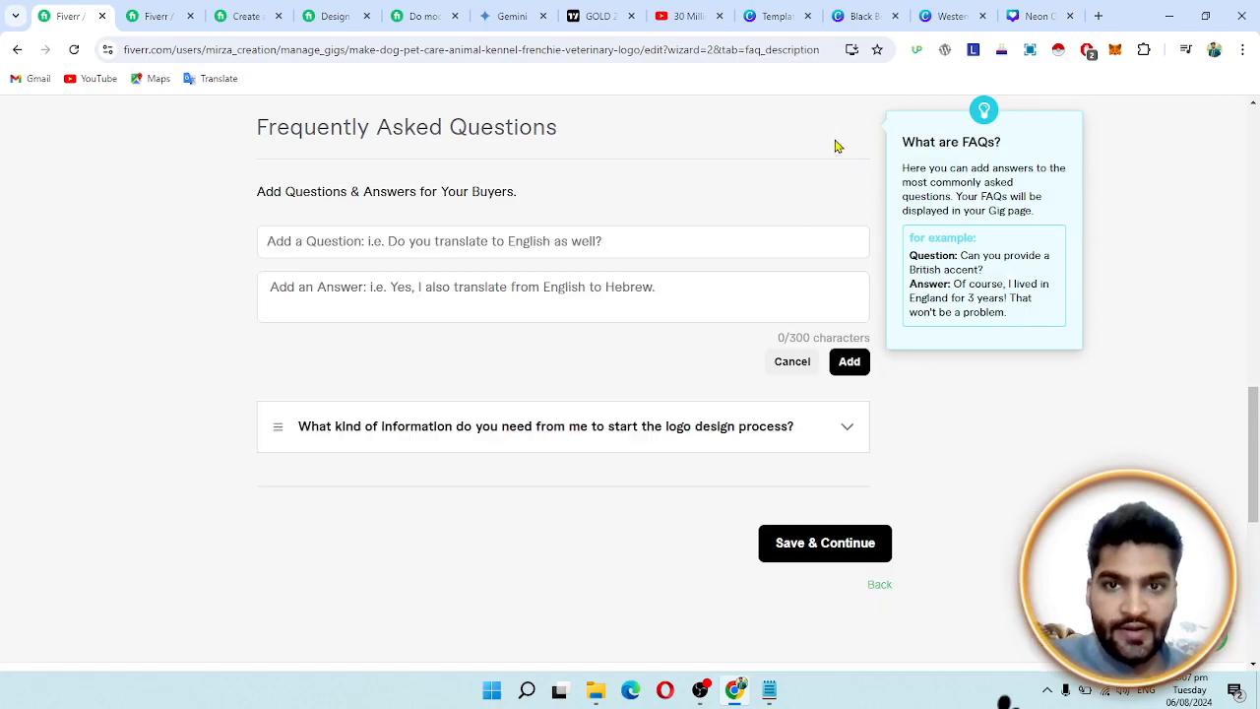
pyautogui.click(521, 16)
pyautogui.scroll(-2, 495, 433)
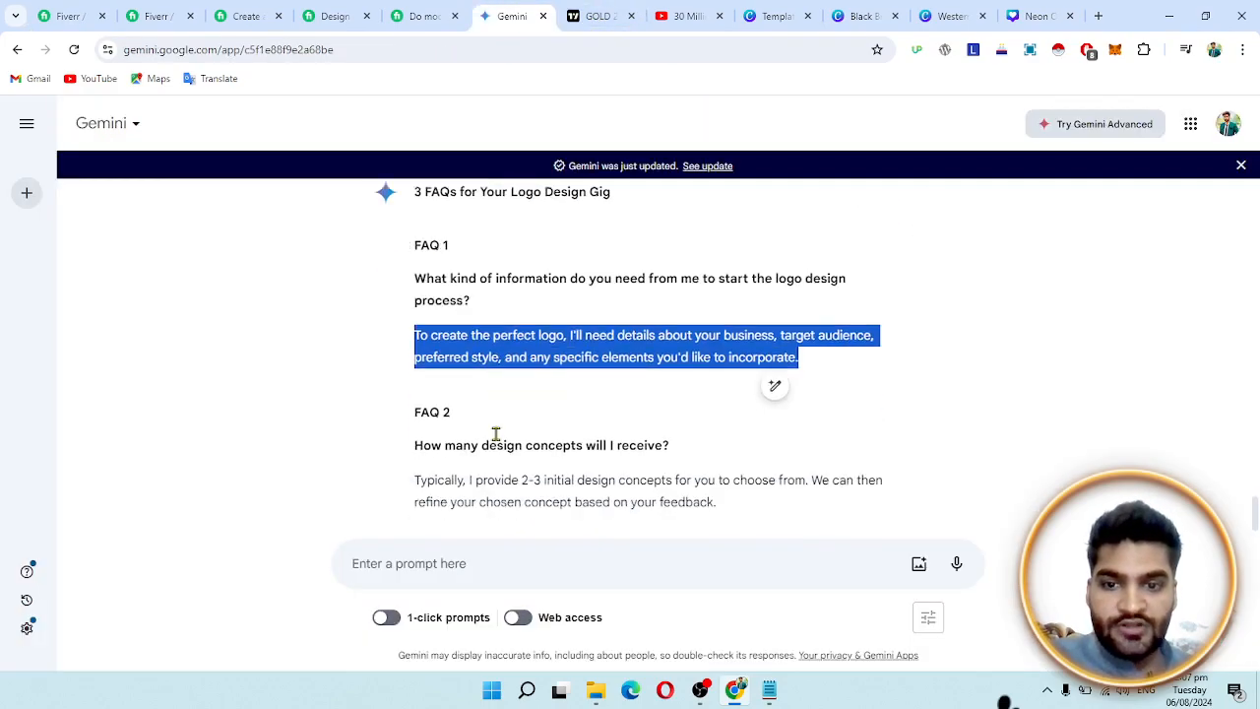
pyautogui.moveTo(414, 361); pyautogui.dragTo(692, 363)
pyautogui.hotkey('ctrl', 'c')
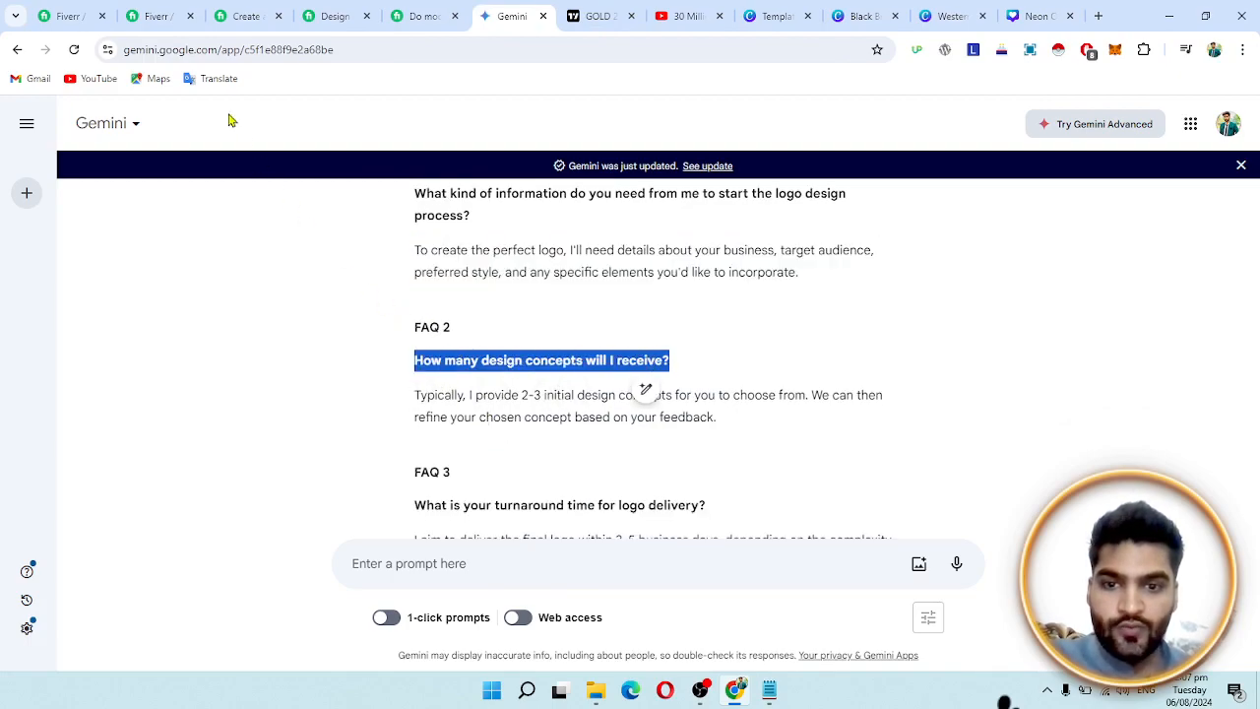
pyautogui.click(89, 14)
pyautogui.click(557, 243)
pyautogui.hotkey('ctrl', 'v')
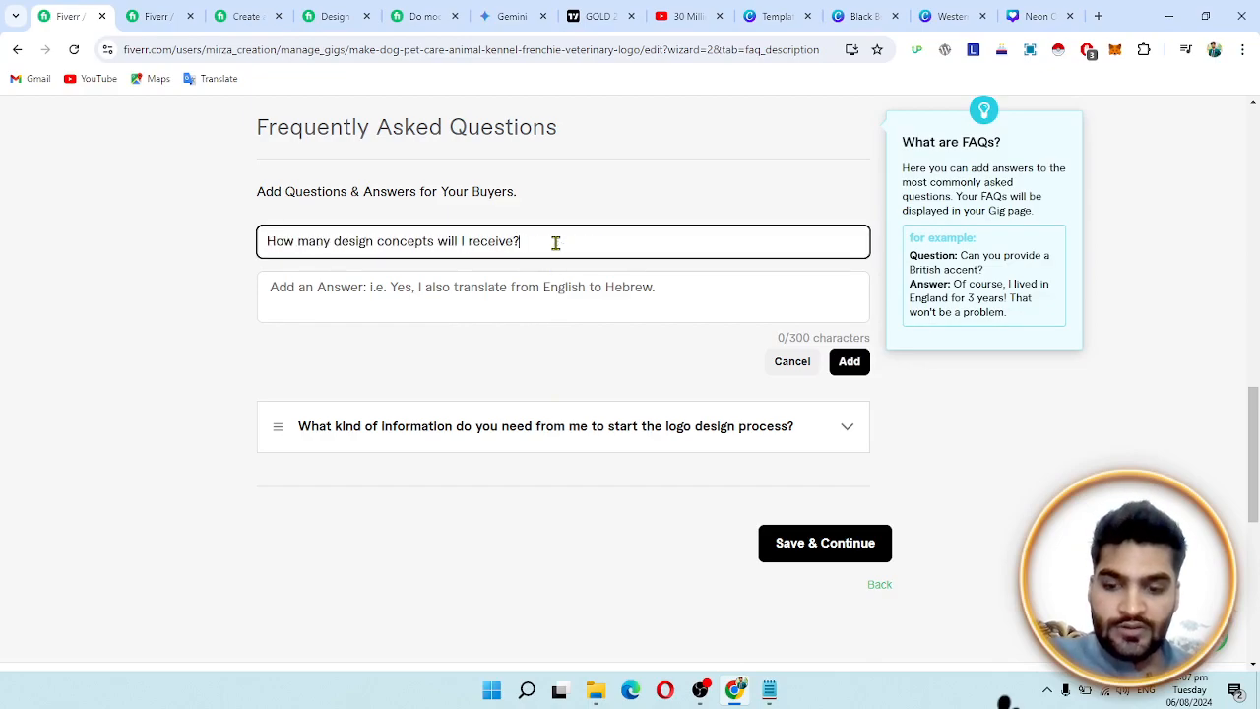
# Copy the FAQ 2 answer about 2-3 initial design concepts from Gemini and paste it as the second FAQ's answer on Fiverr
pyautogui.click(557, 285)
pyautogui.click(512, 14)
pyautogui.moveTo(411, 396); pyautogui.dragTo(740, 430)
pyautogui.hotkey('ctrl', 'c')
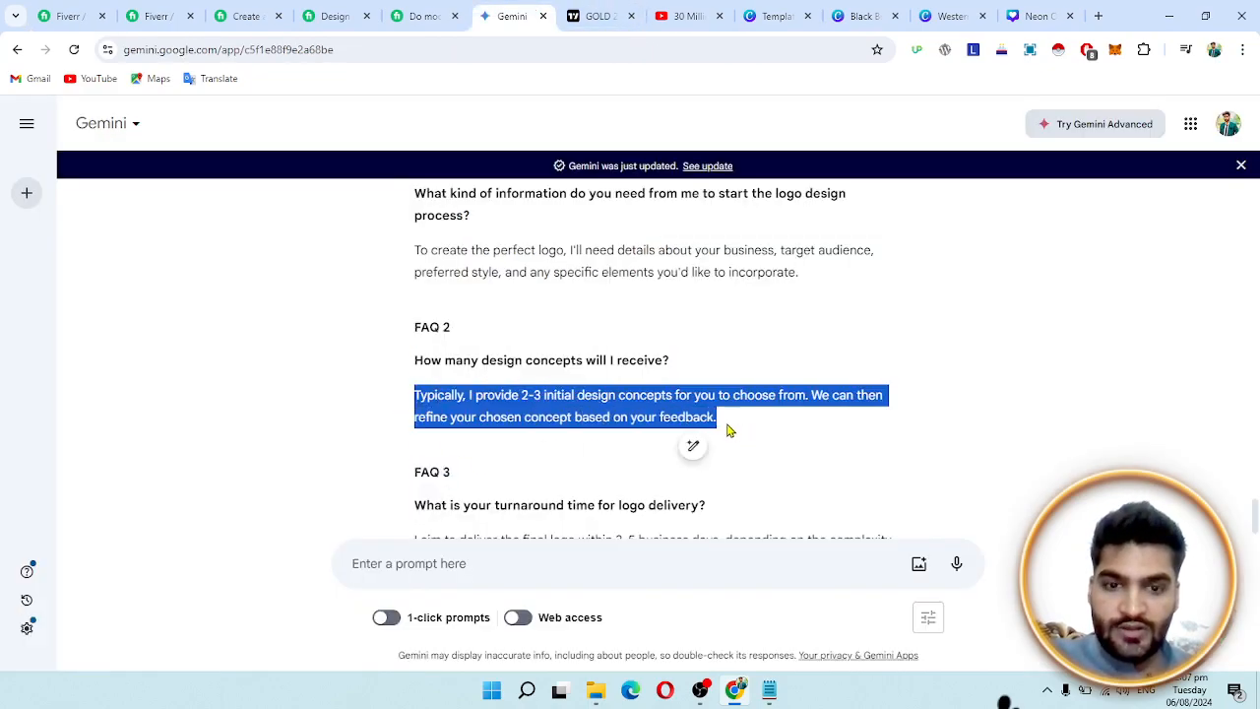
pyautogui.click(71, 14)
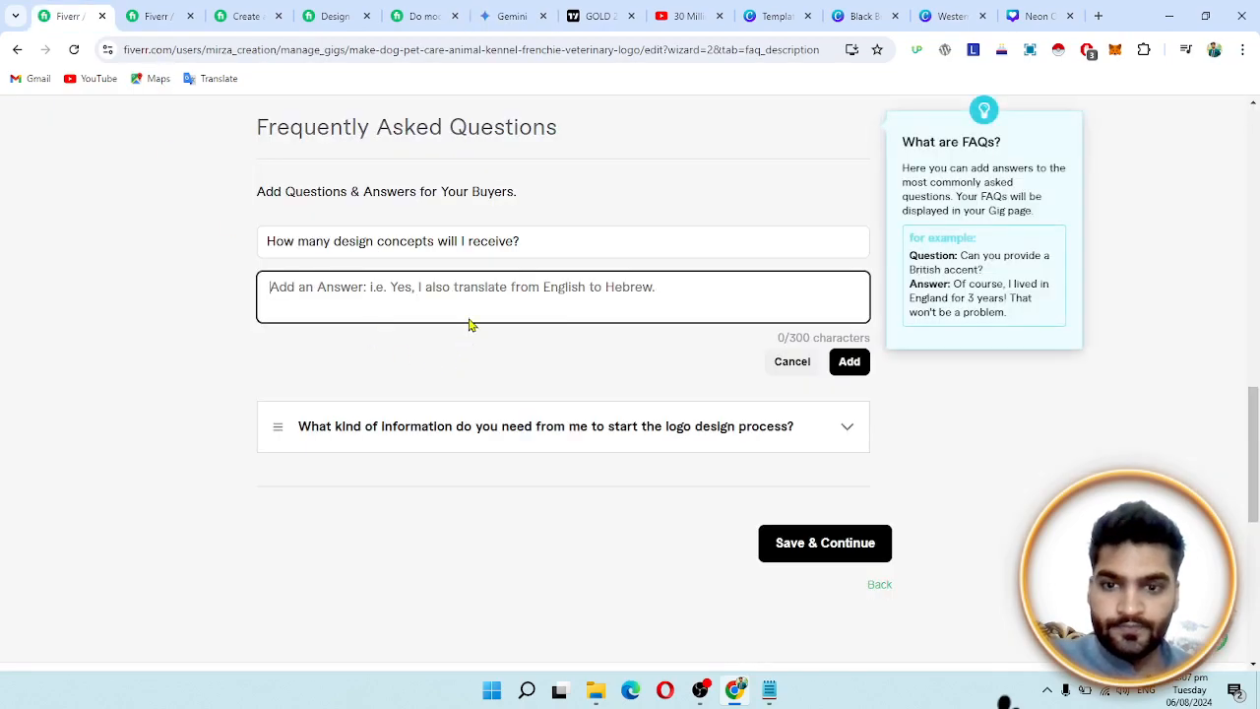
pyautogui.hotkey('ctrl', 'v')
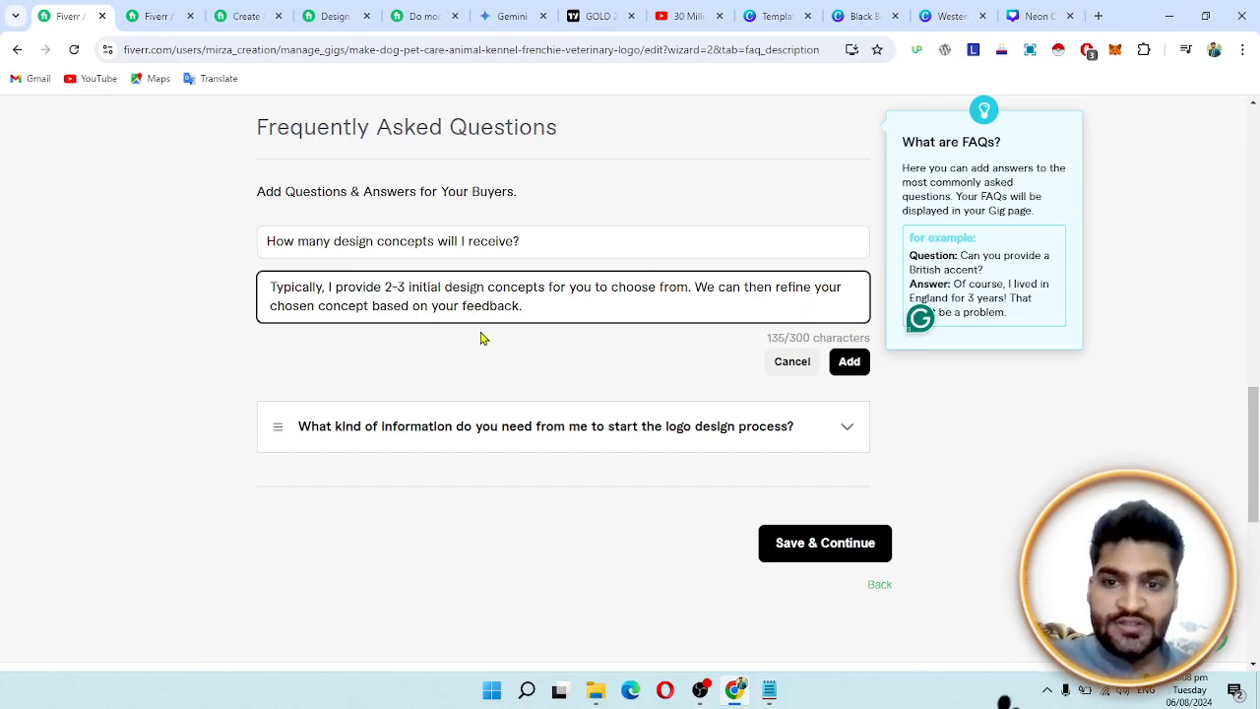
# Replace "We" with "I" in the design concepts answer and add this FAQ to the gig
pyautogui.doubleClick(704, 287)
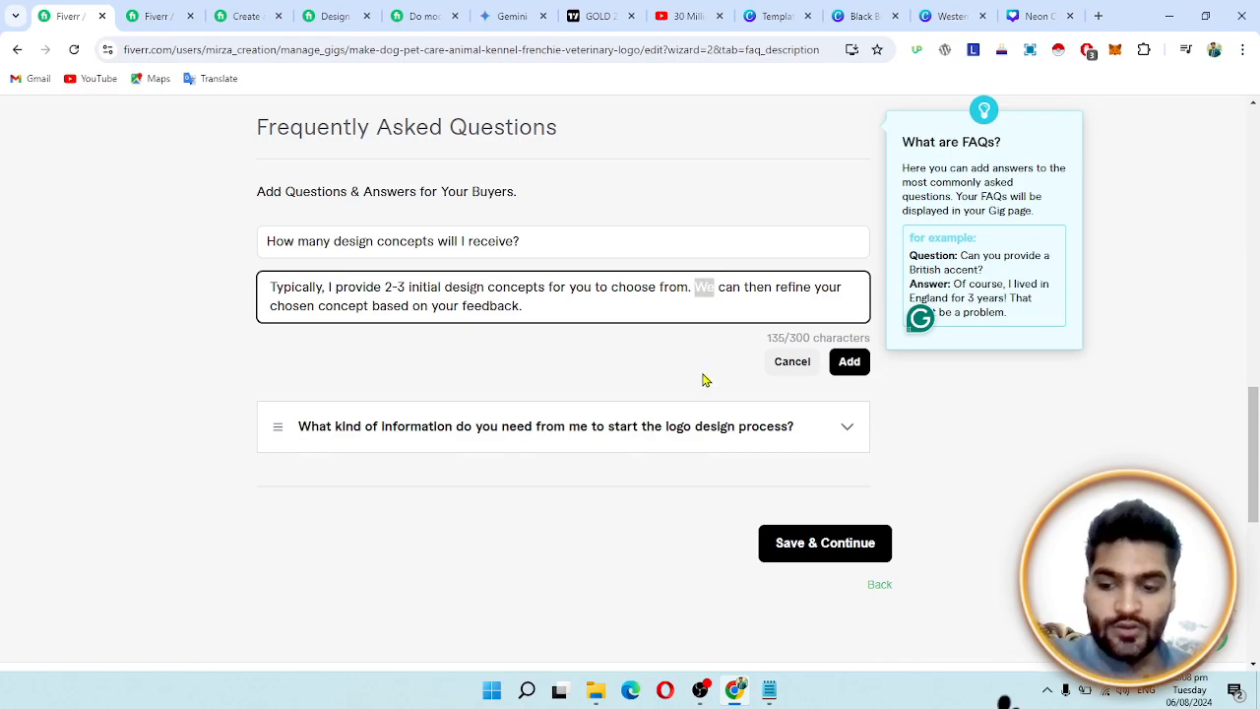
pyautogui.write('I')
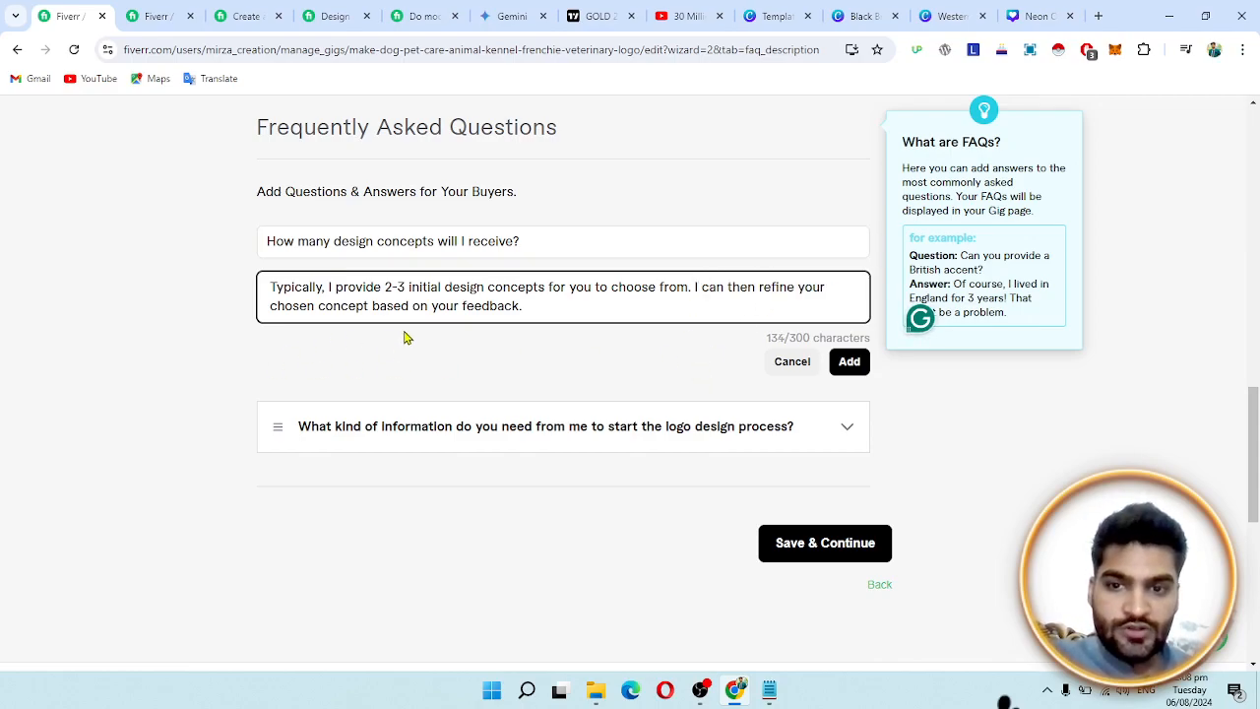
pyautogui.click(848, 362)
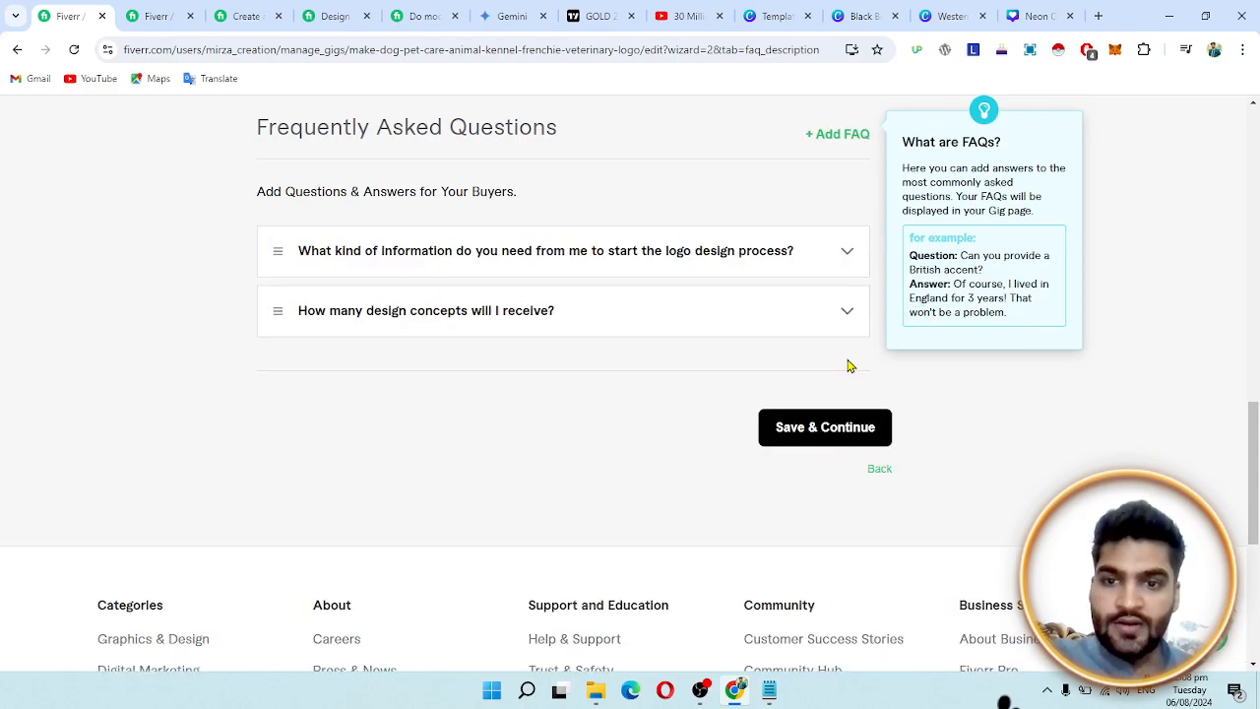
# Copy Gemini's question "What is your turnaround time for logo delivery?" and paste it as the question of a third FAQ on Fiverr
pyautogui.click(512, 17)
pyautogui.scroll(-3, 508, 391)
pyautogui.moveTo(415, 378); pyautogui.dragTo(731, 386)
pyautogui.hotkey('ctrl', 'c')
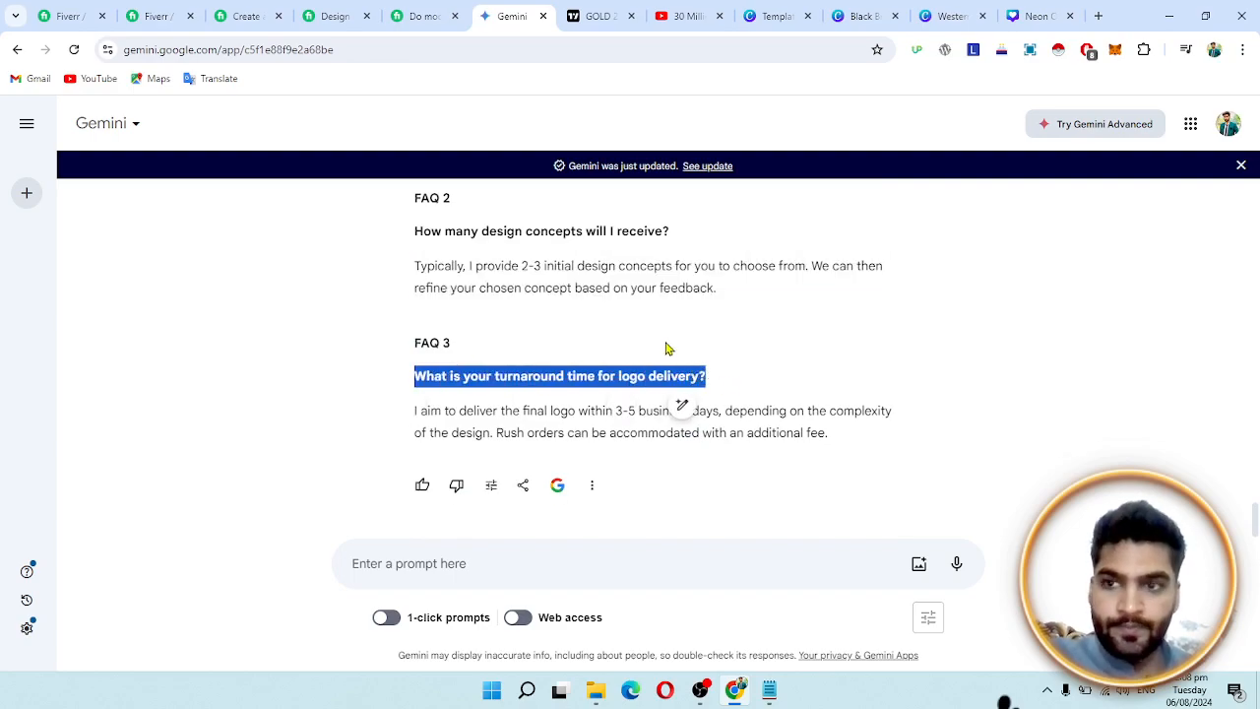
pyautogui.click(79, 14)
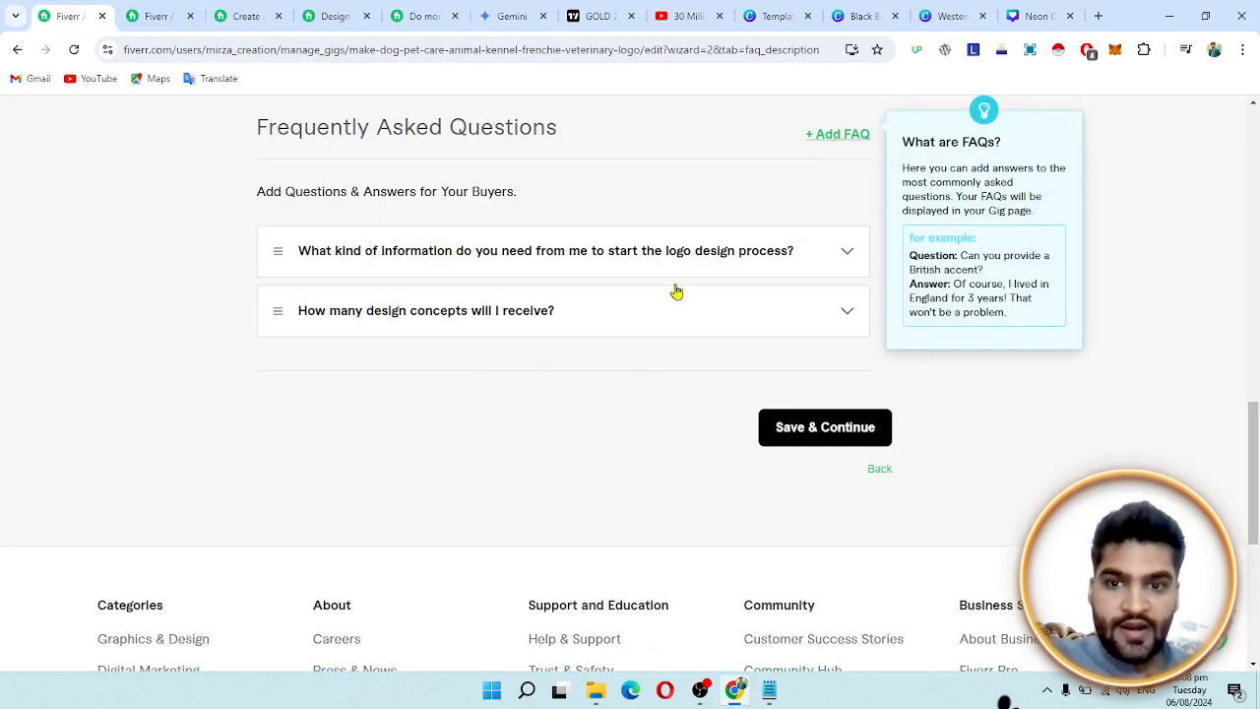
pyautogui.click(456, 247)
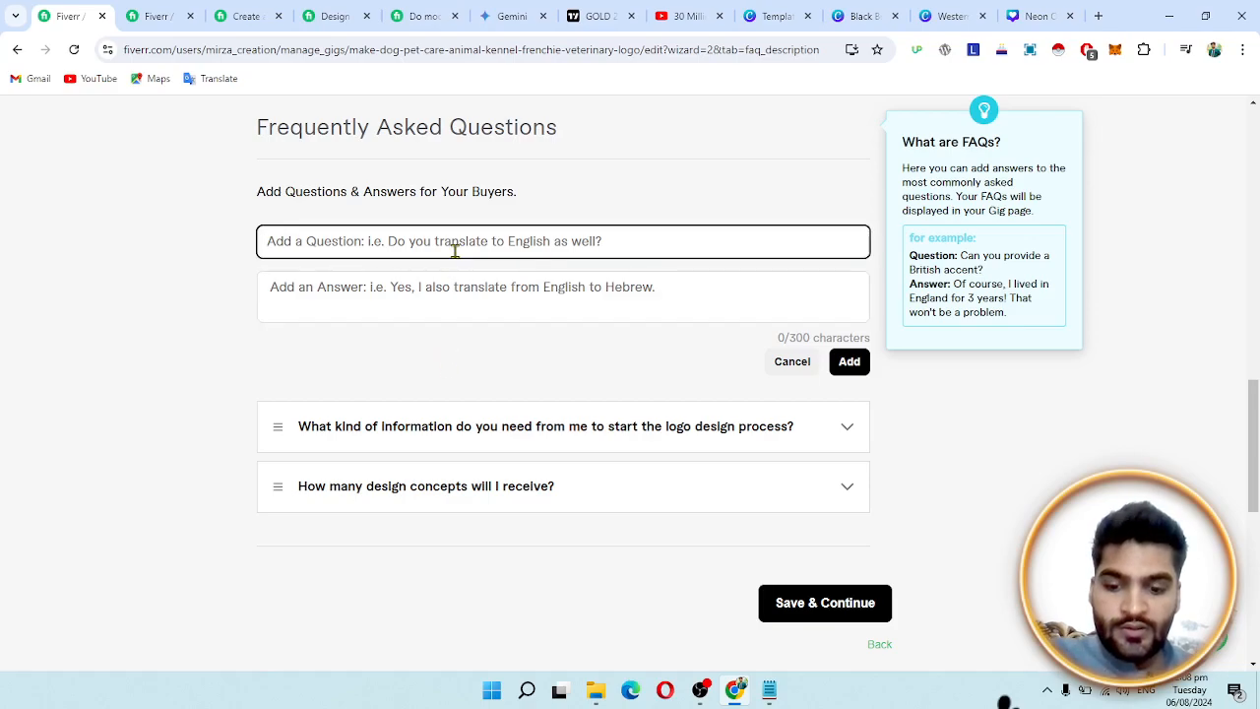
pyautogui.hotkey('ctrl', 'v')
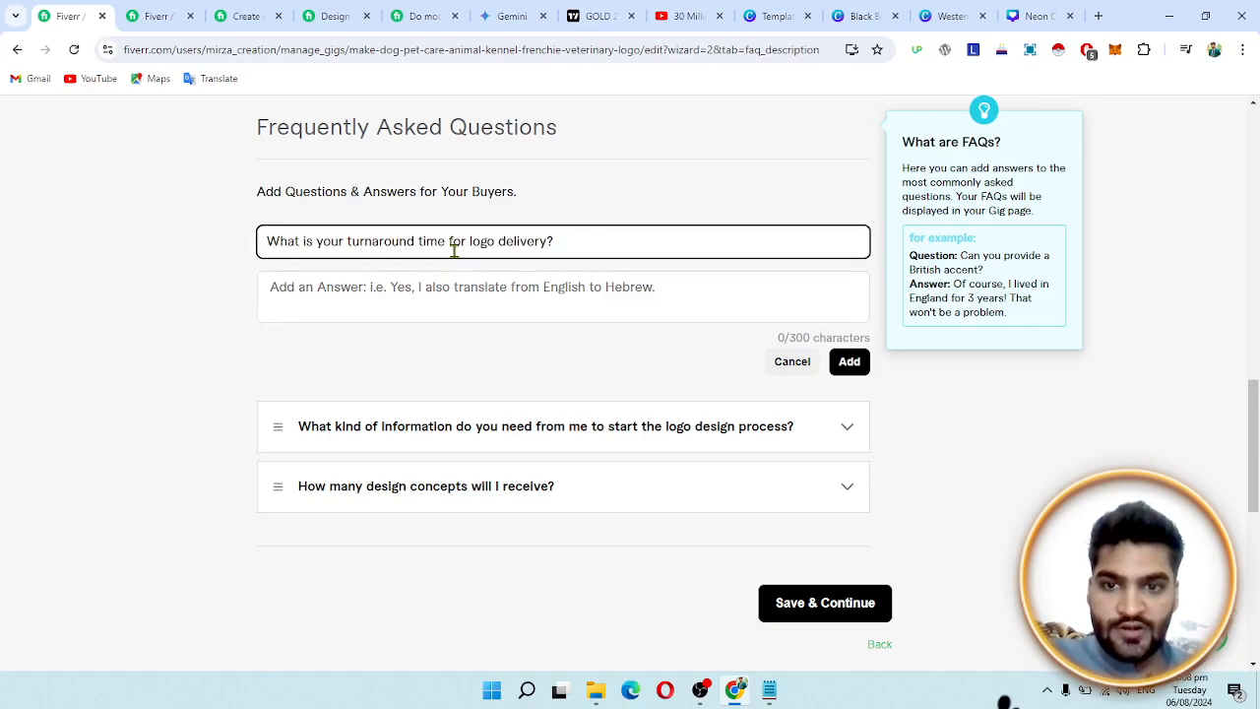
# Copy the FAQ 3 answer about delivery time and rush orders from Gemini and paste it as the third FAQ's answer on Fiverr
pyautogui.click(574, 10)
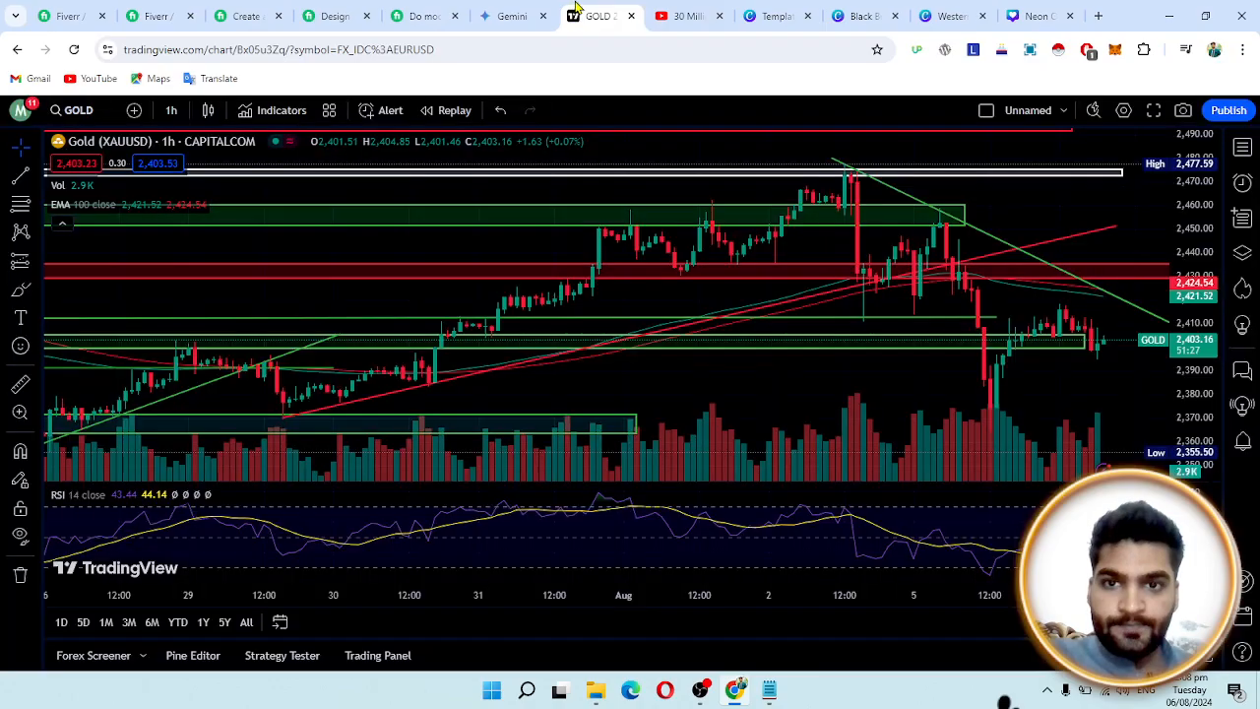
pyautogui.click(534, 12)
pyautogui.moveTo(417, 413); pyautogui.dragTo(916, 442)
pyautogui.hotkey('ctrl', 'c')
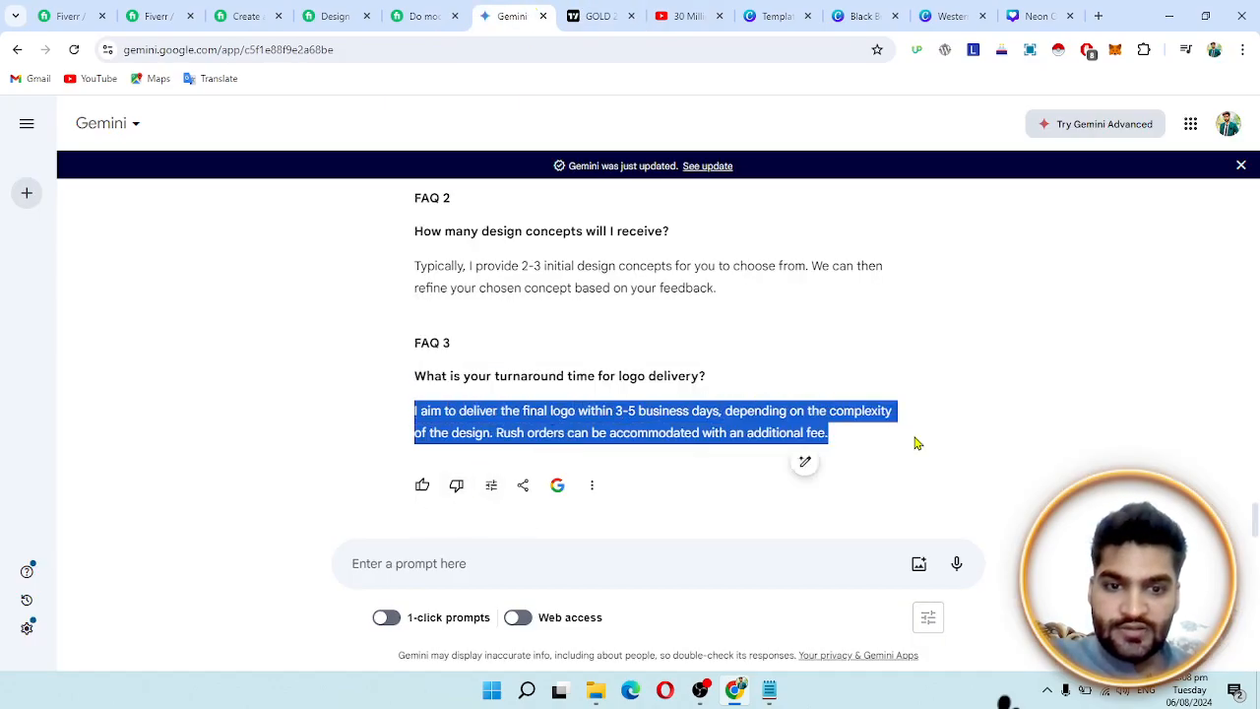
pyautogui.click(54, 15)
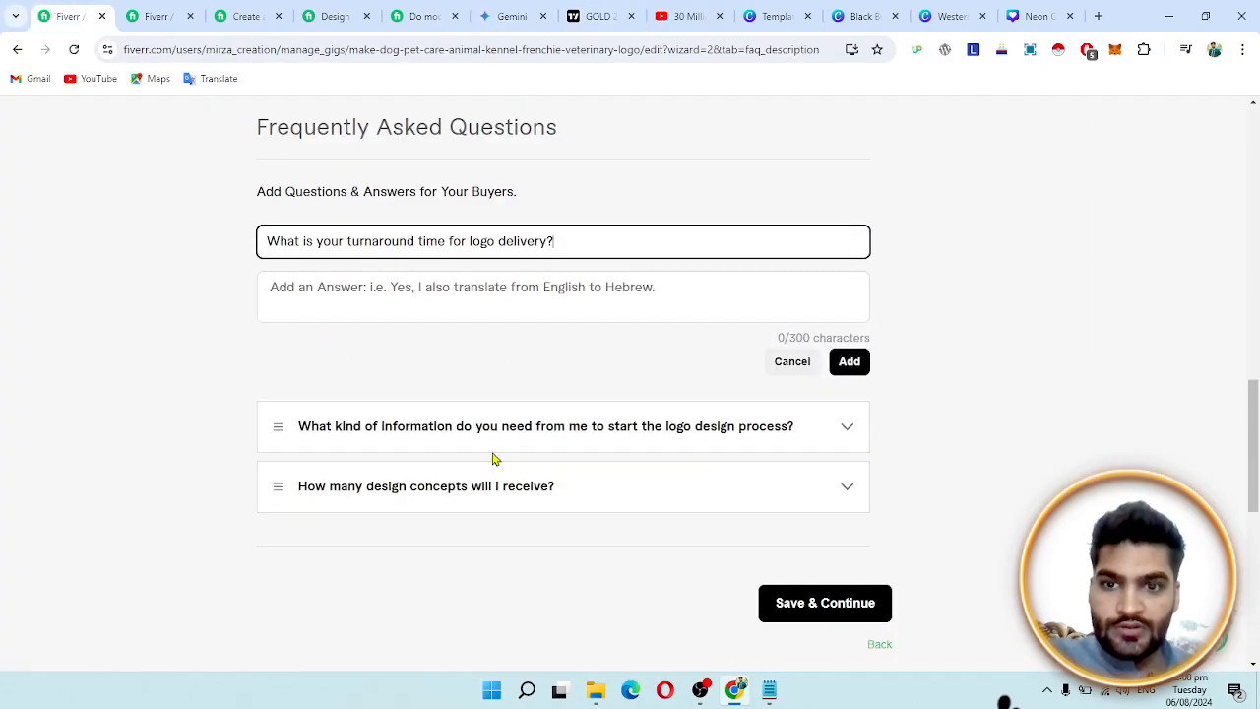
pyautogui.click(526, 306)
pyautogui.hotkey('ctrl', 'v')
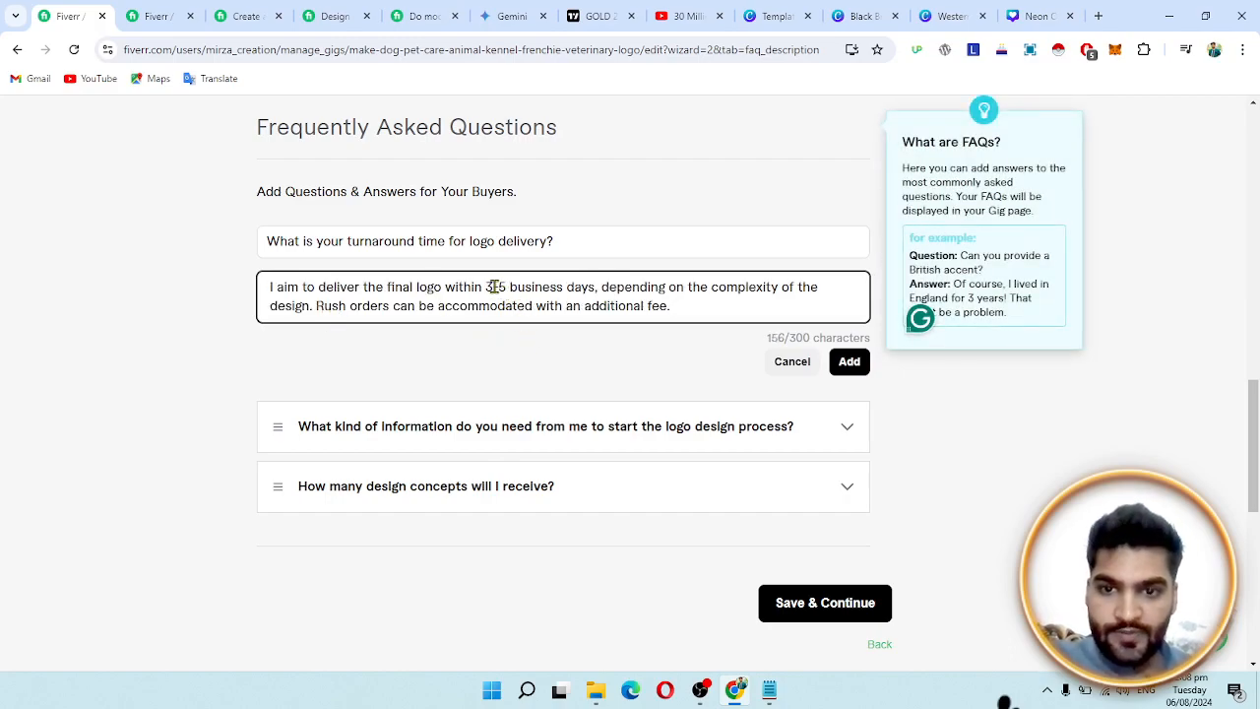
# Change the delivery time in the turnaround answer to 1-2 business days
pyautogui.moveTo(493, 286); pyautogui.dragTo(485, 287)
pyautogui.write('1-')
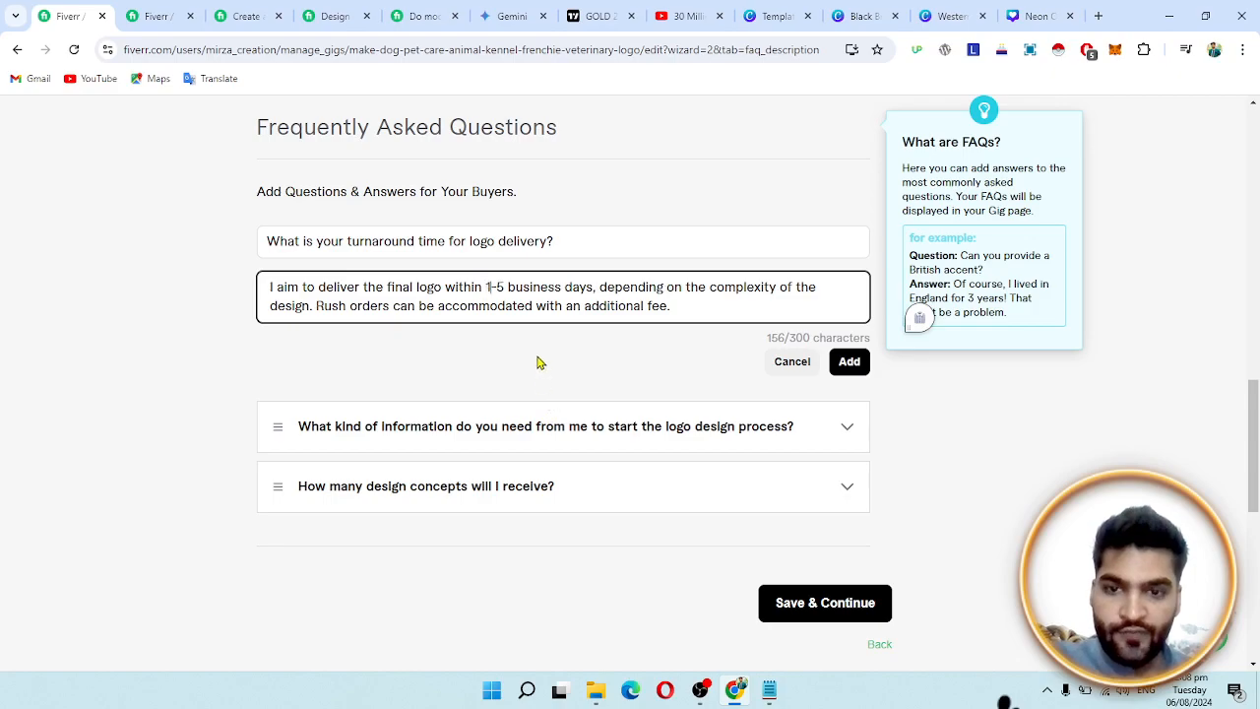
pyautogui.write('2')
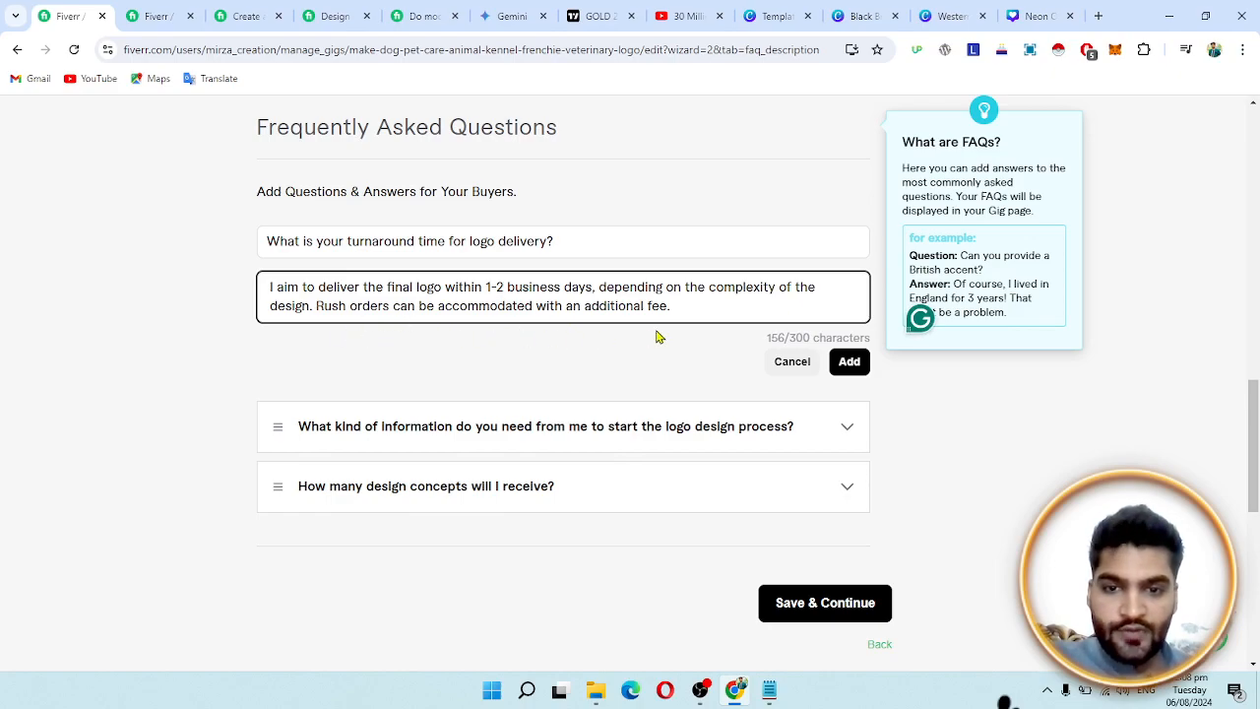
# Add the logo delivery turnaround FAQ to the gig and try to save the Description & FAQ page
pyautogui.scroll(-1, 658, 337)
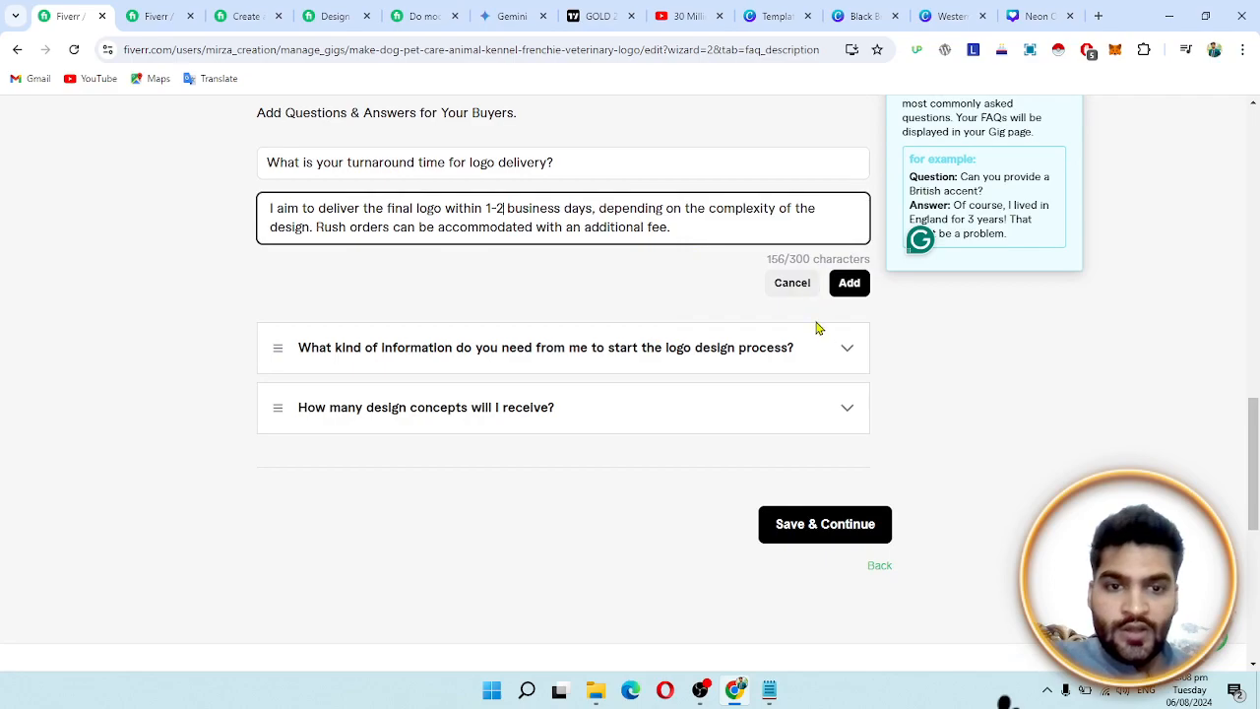
pyautogui.click(849, 286)
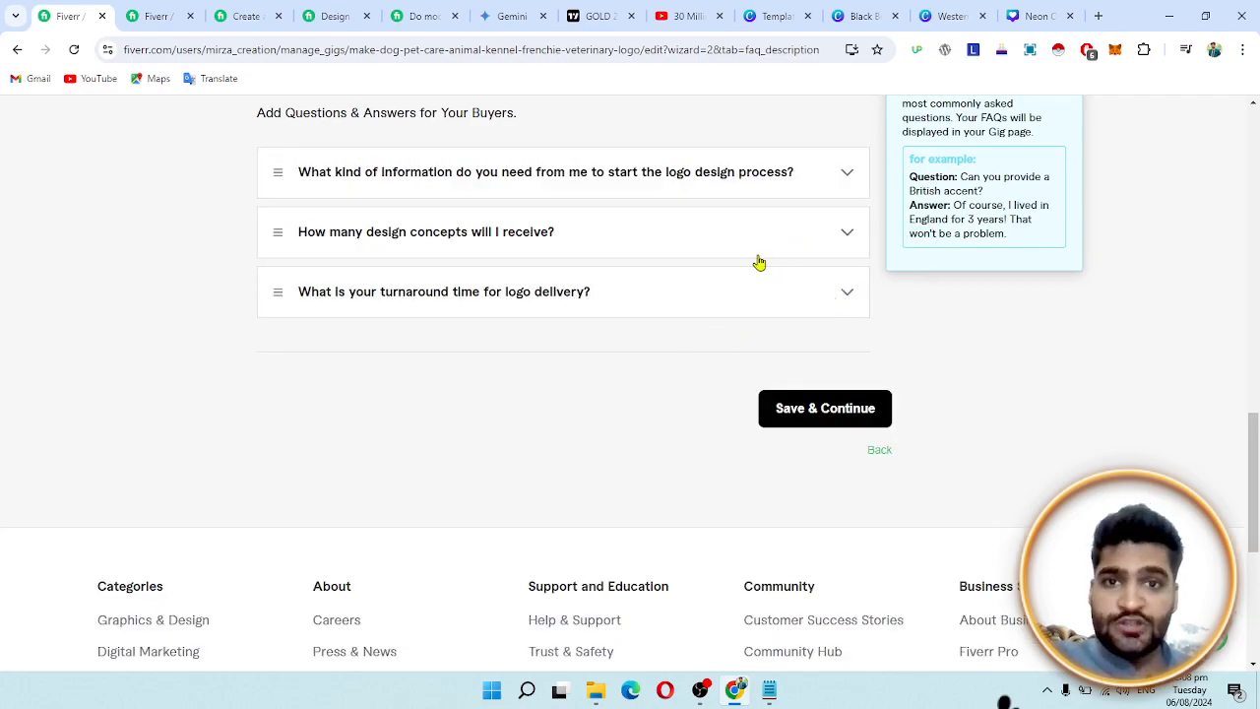
pyautogui.scroll(3, 581, 384)
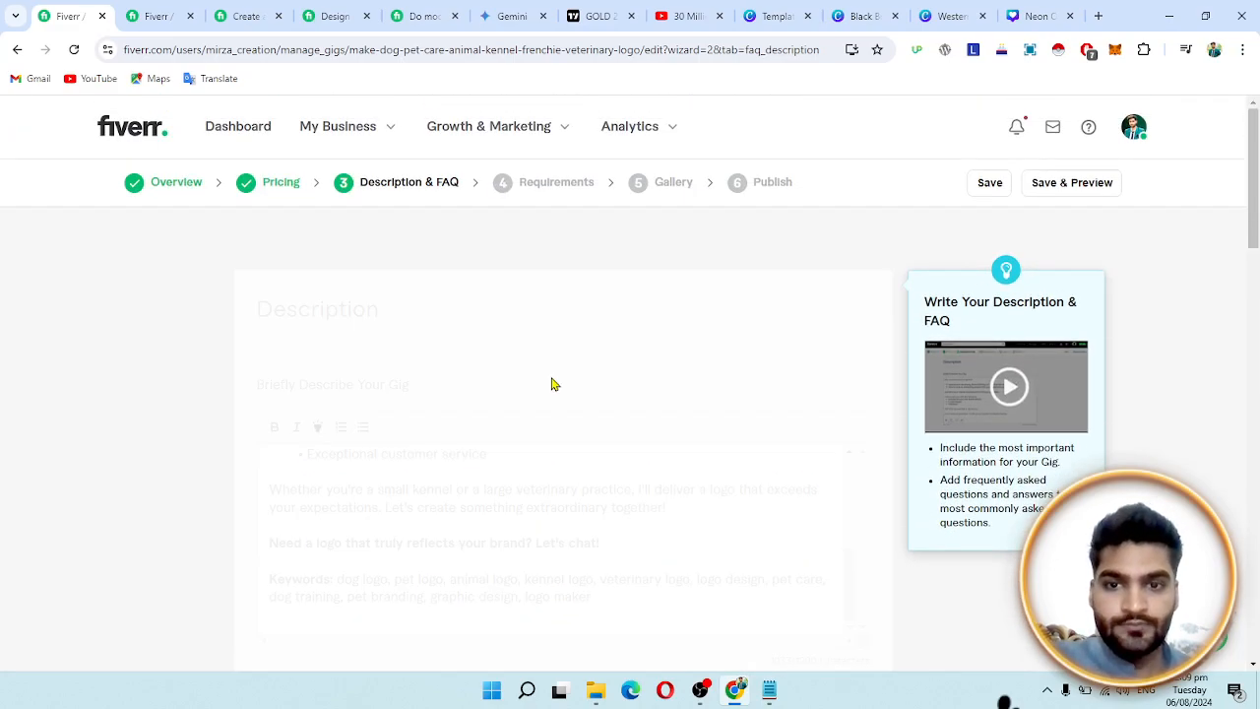
pyautogui.scroll(-3, 561, 376)
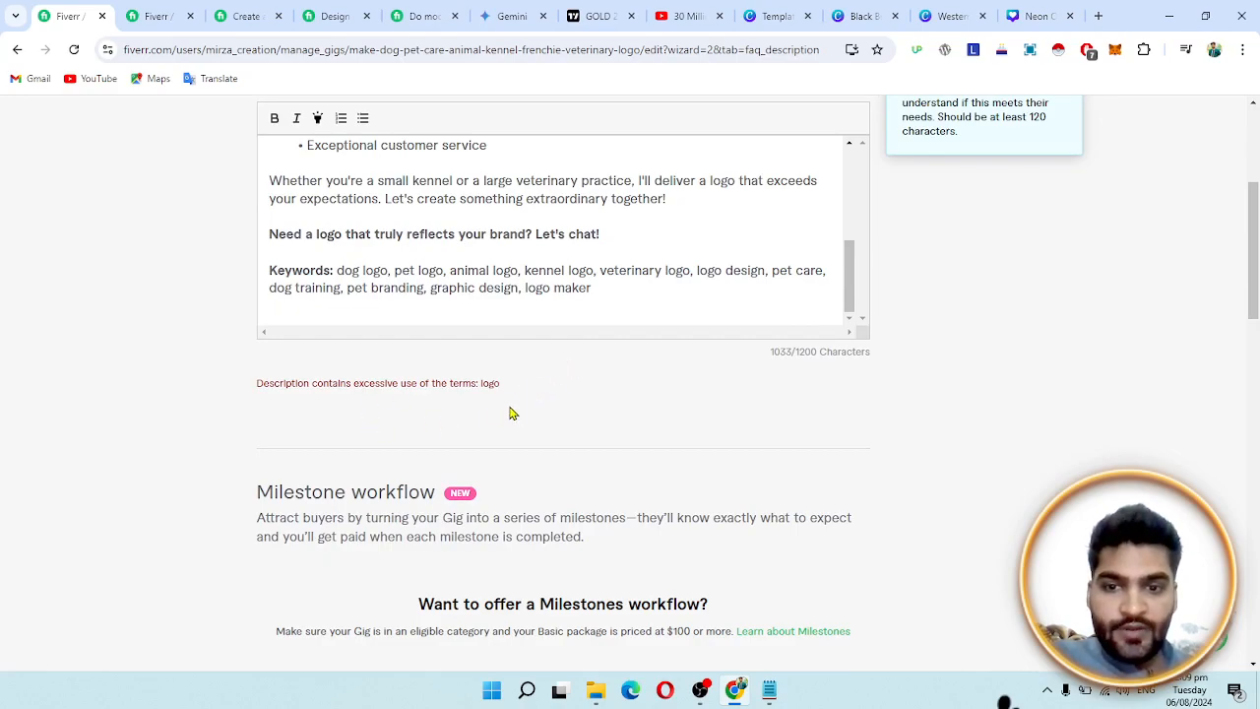
pyautogui.moveTo(317, 383); pyautogui.dragTo(364, 384)
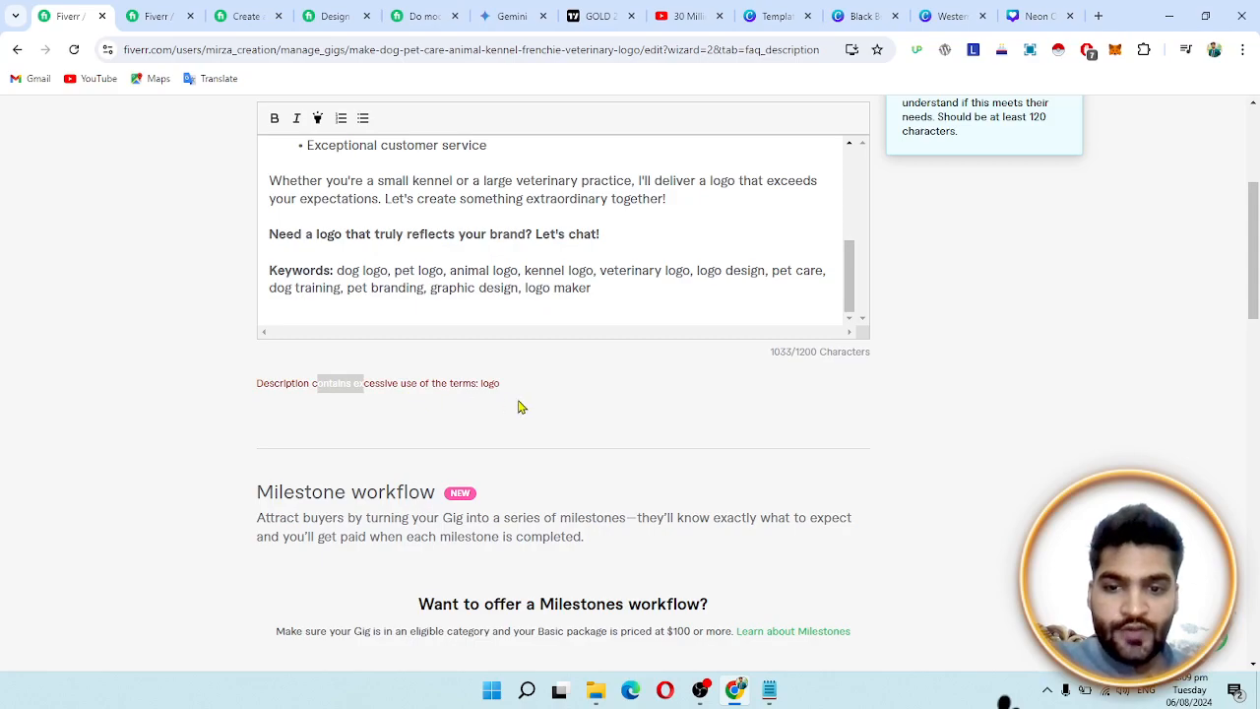
# Remove the word "logo" from the animal, pet and dog keywords at the end of the gig description
pyautogui.click(518, 266)
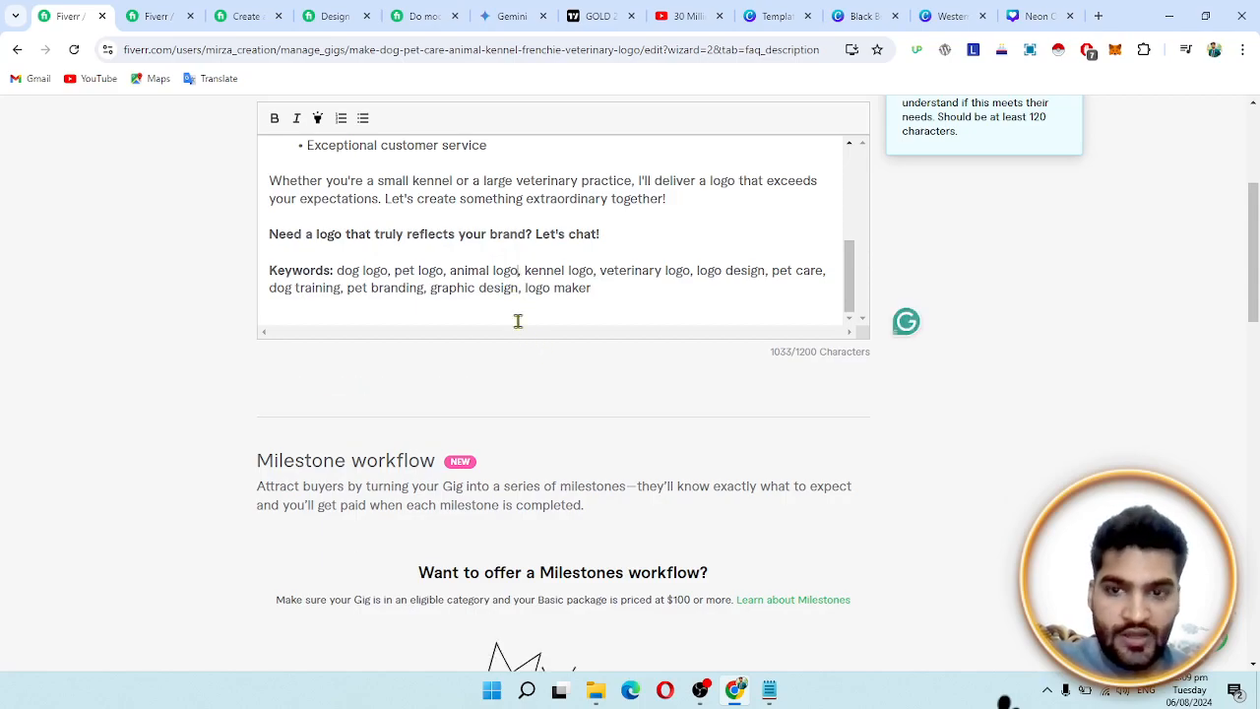
pyautogui.press('BackSpace')
pyautogui.press('BackSpace')
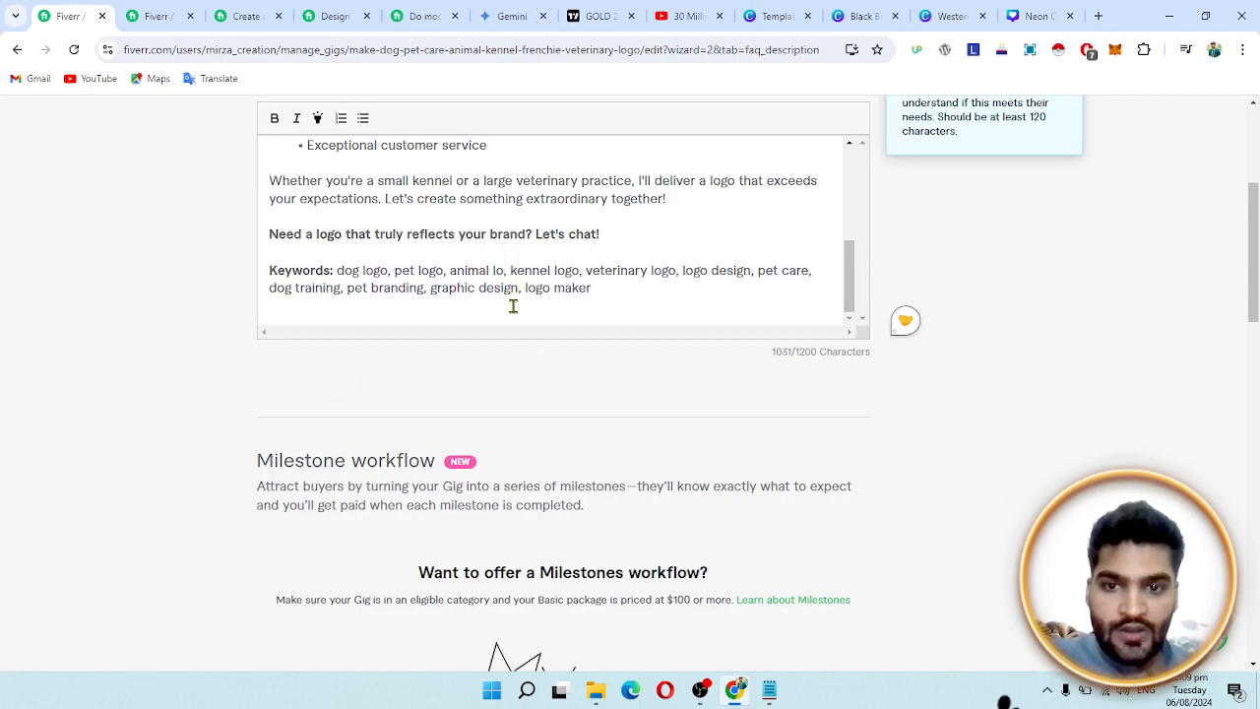
pyautogui.press('BackSpace')
pyautogui.press('BackSpace')
pyautogui.press('BackSpace')
pyautogui.click(442, 267)
pyautogui.press('BackSpace')
pyautogui.press('BackSpace')
pyautogui.press('BackSpace')
pyautogui.press('BackSpace')
pyautogui.press('BackSpace')
pyautogui.click(391, 270)
pyautogui.press('BackSpace')
pyautogui.press('BackSpace')
pyautogui.press('BackSpace')
pyautogui.press('BackSpace')
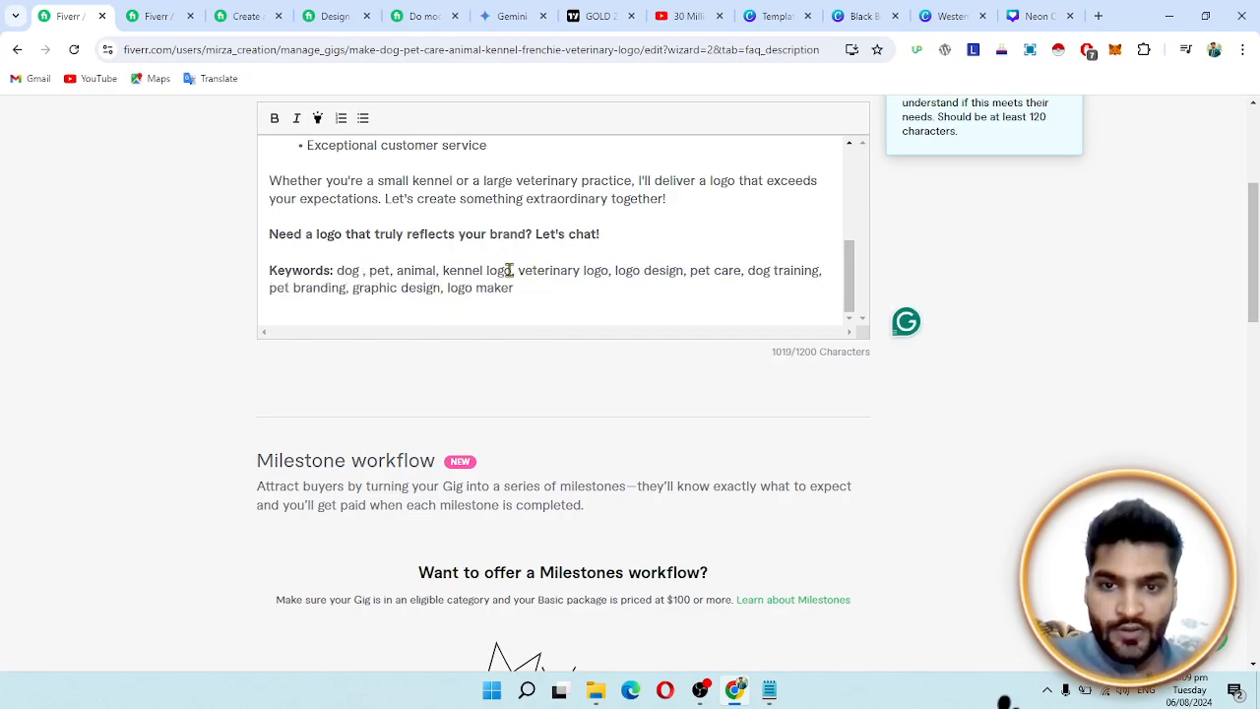
# Remove the word "logo" from the kennel, veterinary and design keywords in the description's keyword list
pyautogui.click(511, 269)
pyautogui.press('BackSpace')
pyautogui.press('BackSpace')
pyautogui.press('BackSpace')
pyautogui.press('BackSpace')
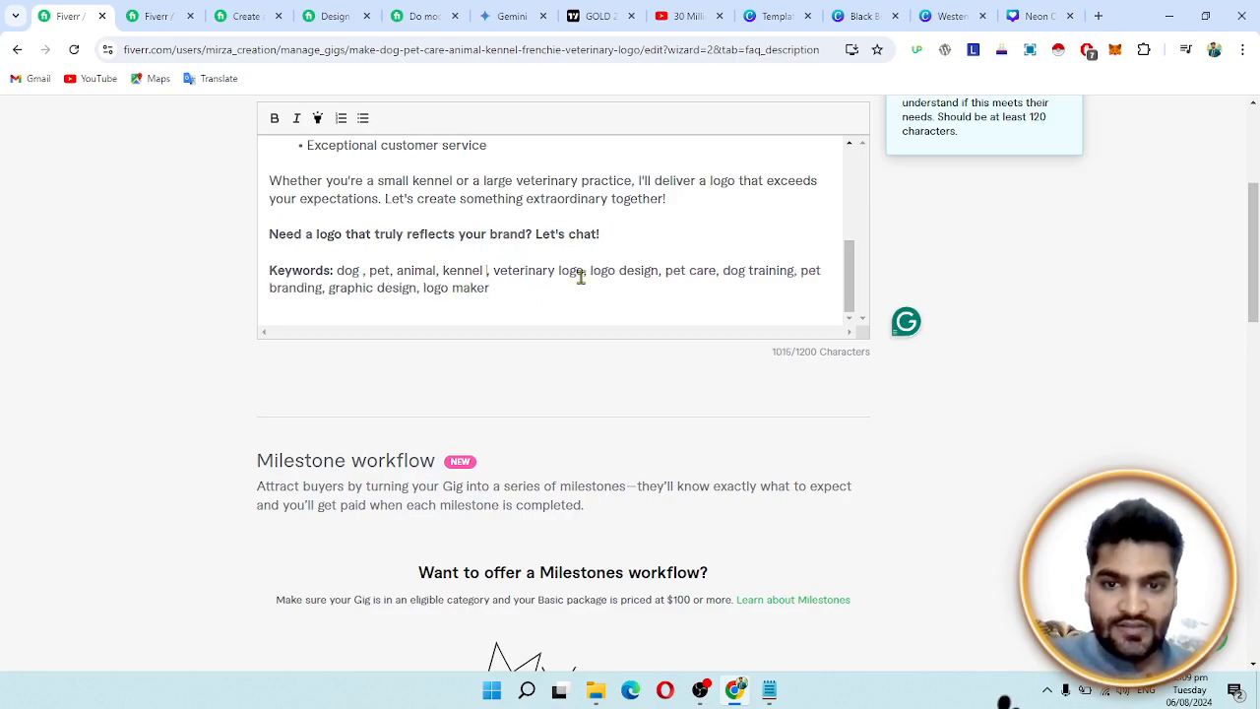
pyautogui.press('BackSpace')
pyautogui.press('BackSpace')
pyautogui.press('BackSpace')
pyautogui.press('BackSpace')
pyautogui.press('BackSpace')
pyautogui.click(589, 271)
pyautogui.press('BackSpace')
pyautogui.press('BackSpace')
pyautogui.press('BackSpace')
pyautogui.press('BackSpace')
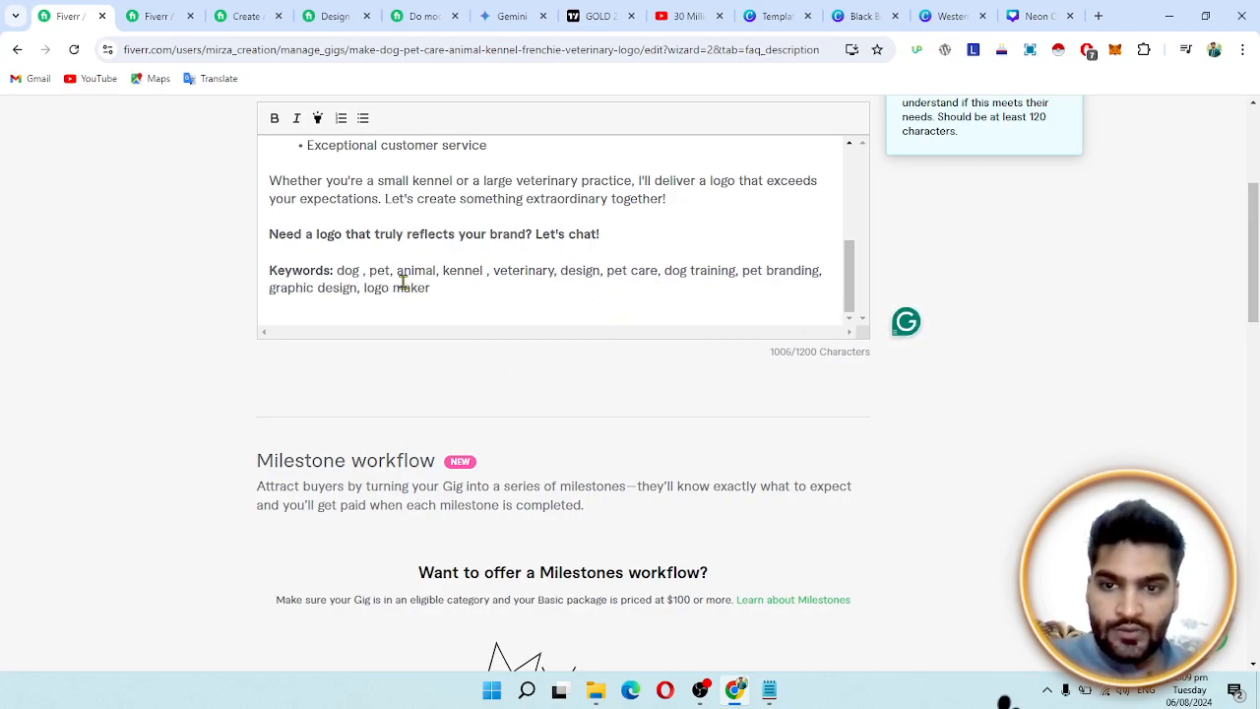
# Delete the "logo maker" and standalone "design" keywords from the description's keyword list
pyautogui.click(433, 298)
pyautogui.press('BackSpace')
pyautogui.press('BackSpace')
pyautogui.press('BackSpace')
pyautogui.press('BackSpace')
pyautogui.press('BackSpace')
pyautogui.press('BackSpace')
pyautogui.press('BackSpace')
pyautogui.press('BackSpace')
pyautogui.press('BackSpace')
pyautogui.press('BackSpace')
pyautogui.press('BackSpace')
pyautogui.press('BackSpace')
pyautogui.press('BackSpace')
pyautogui.click(601, 289)
pyautogui.press('BackSpace')
pyautogui.press('BackSpace')
pyautogui.press('BackSpace')
pyautogui.press('BackSpace')
pyautogui.press('BackSpace')
pyautogui.press('BackSpace')
pyautogui.press('BackSpace')
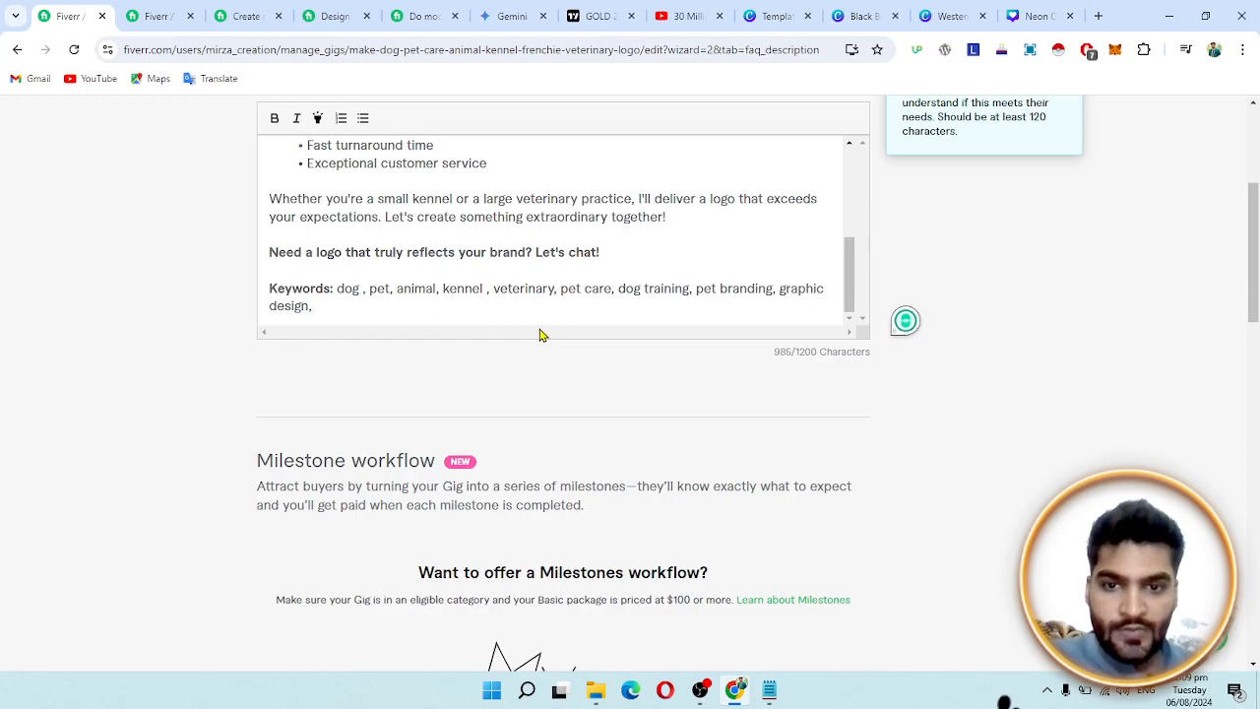
# Review the edited gig description and save the Description & FAQ page to continue
pyautogui.scroll(1, 658, 313)
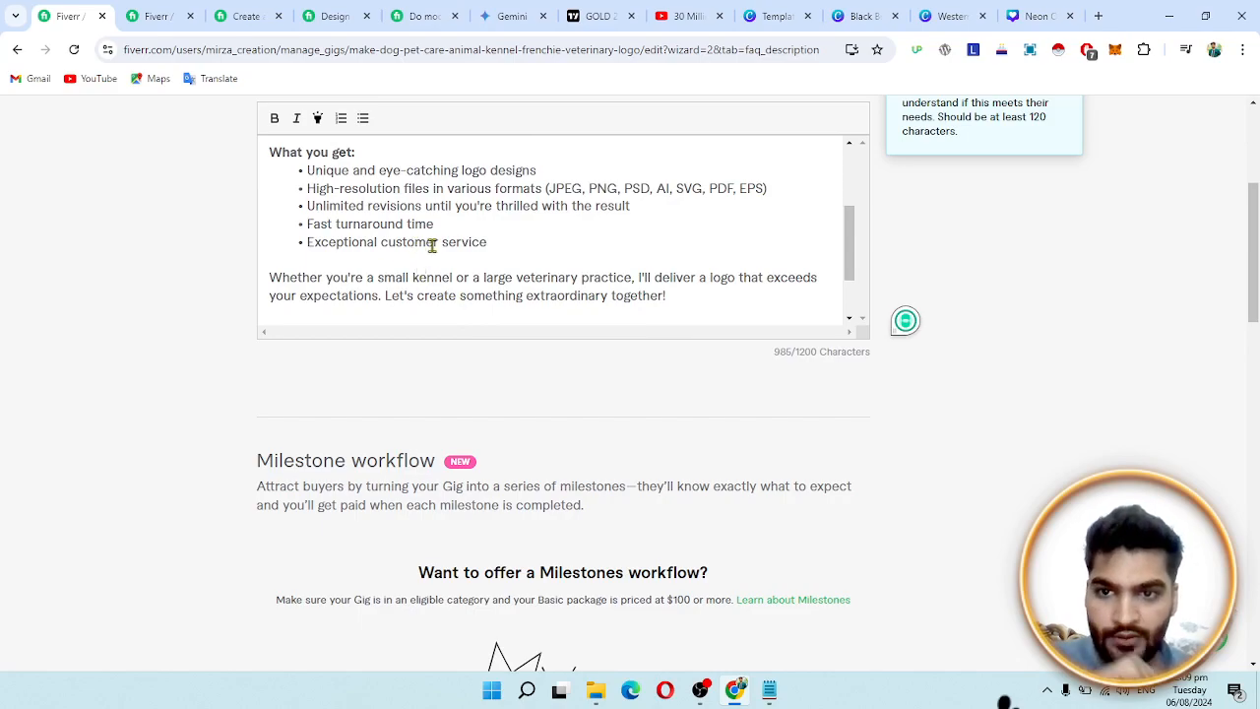
pyautogui.scroll(2, 445, 243)
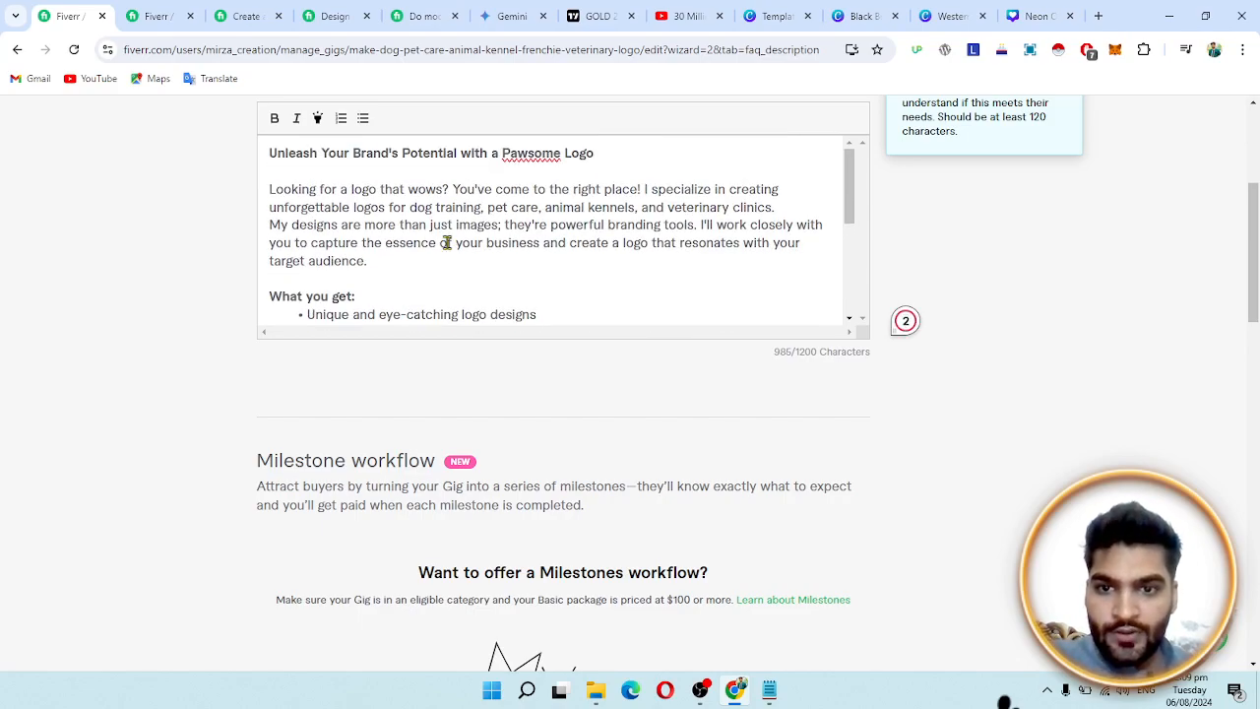
pyautogui.scroll(-5, 1252, 256)
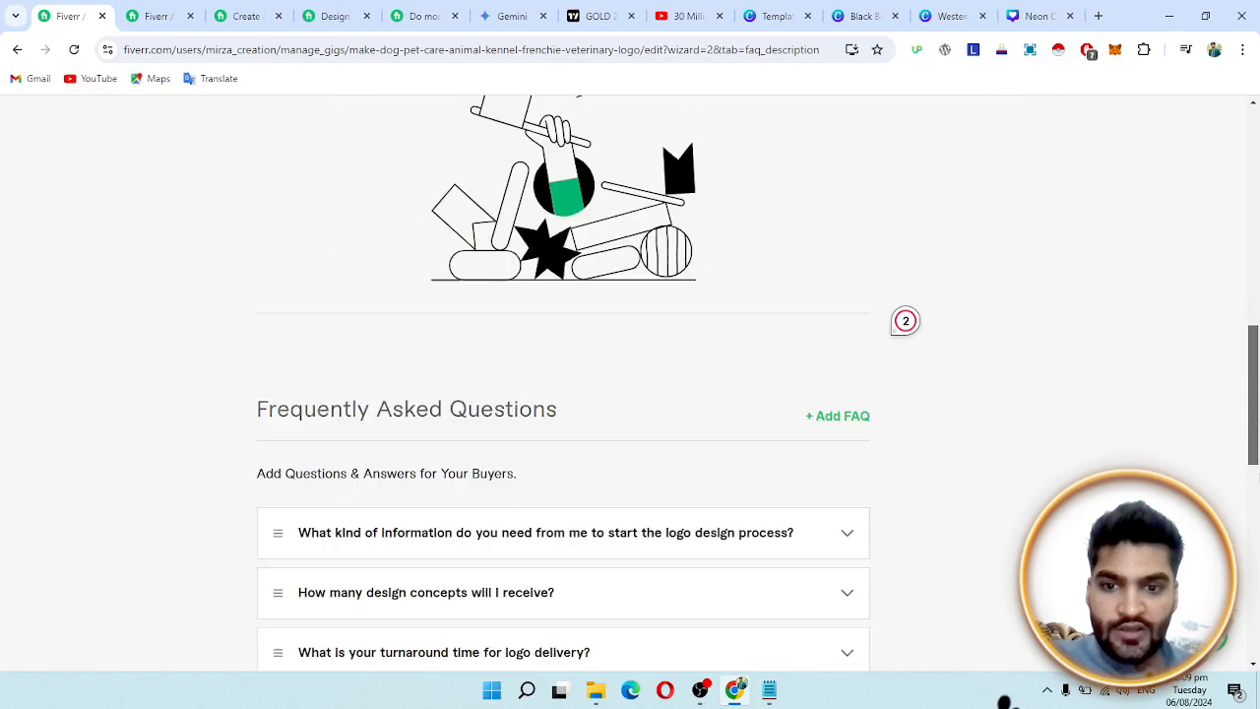
pyautogui.scroll(-10, 895, 383)
pyautogui.scroll(3, 915, 291)
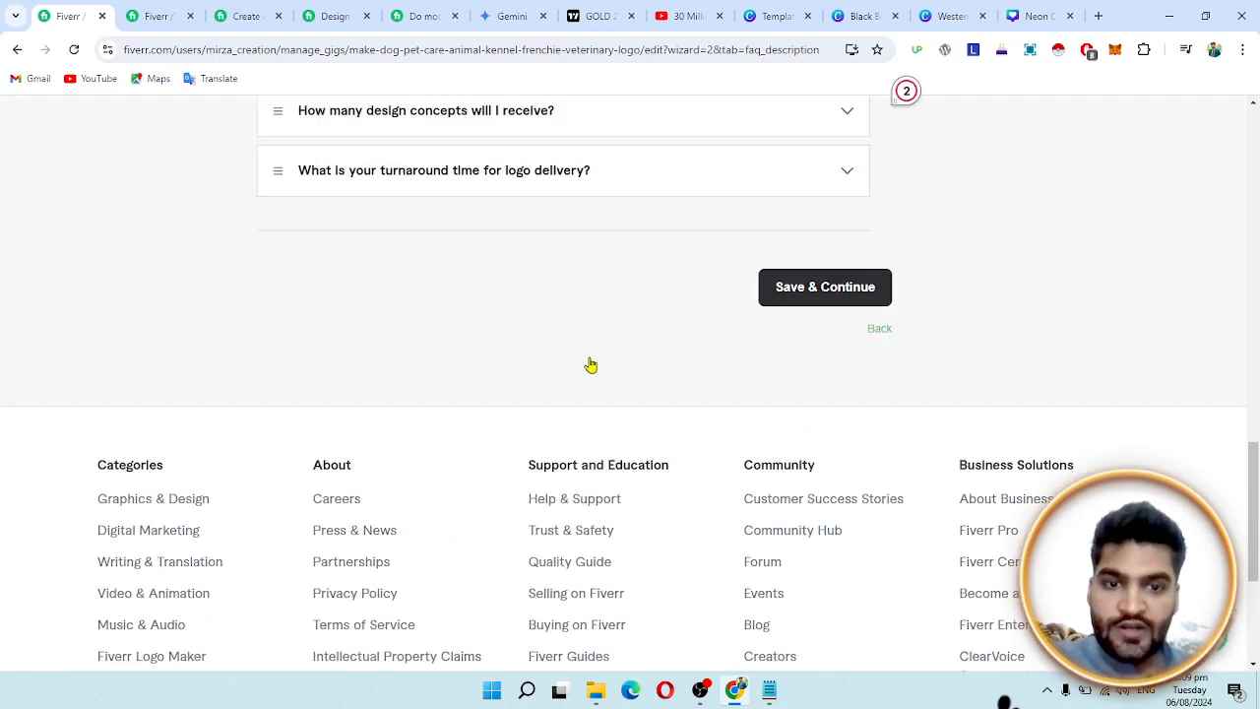
pyautogui.scroll(4, 591, 366)
pyautogui.scroll(-2, 777, 525)
pyautogui.click(809, 453)
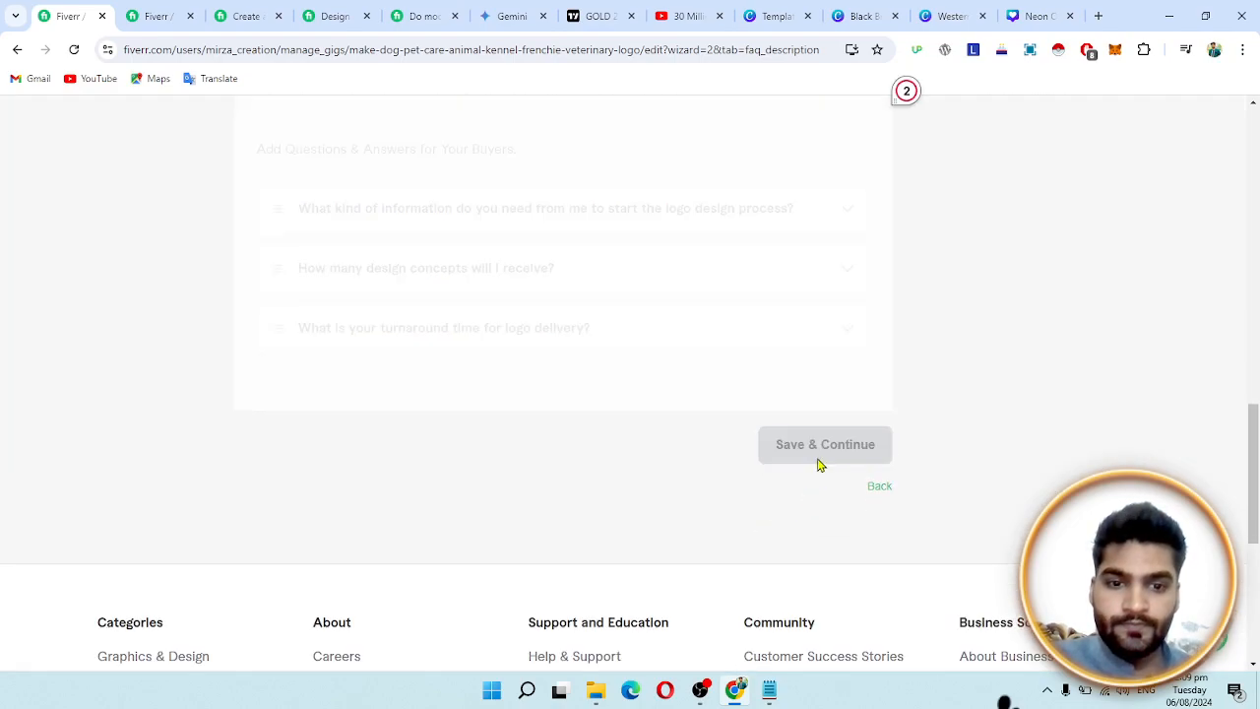
pyautogui.scroll(6, 524, 360)
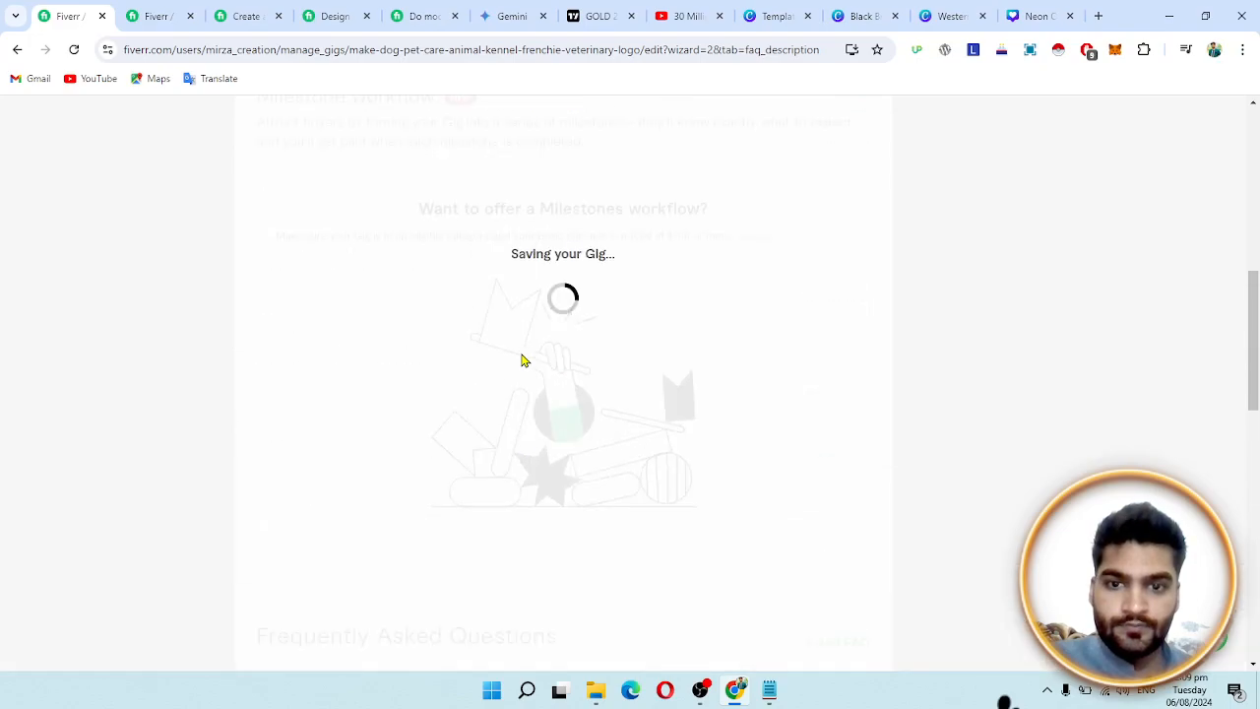